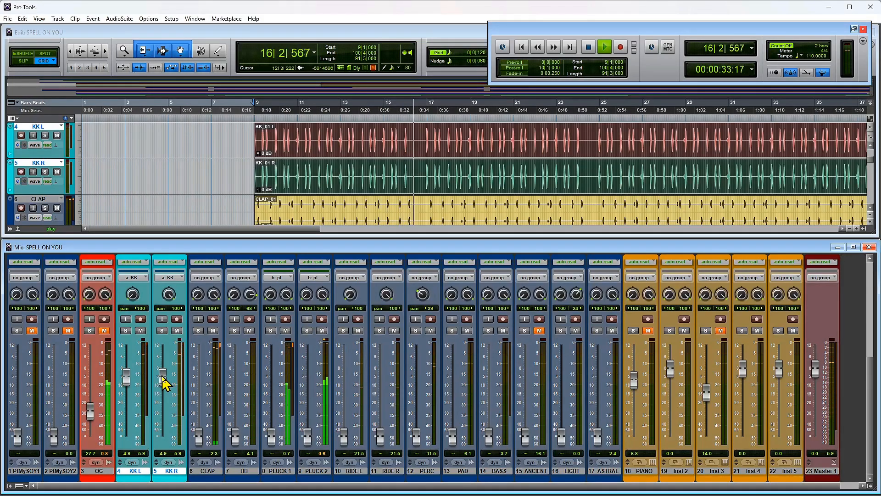
Lower the grouped KK L and KK R faders to -5.2 dB and stop playback after checking the level.
drag(163, 376, 166, 379)
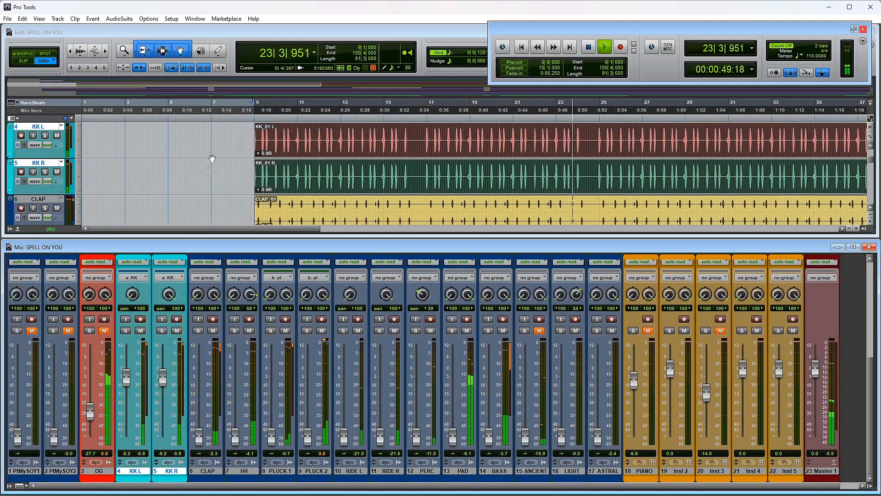
scroll(276, 170, up, 2)
scroll(280, 177, down, 2)
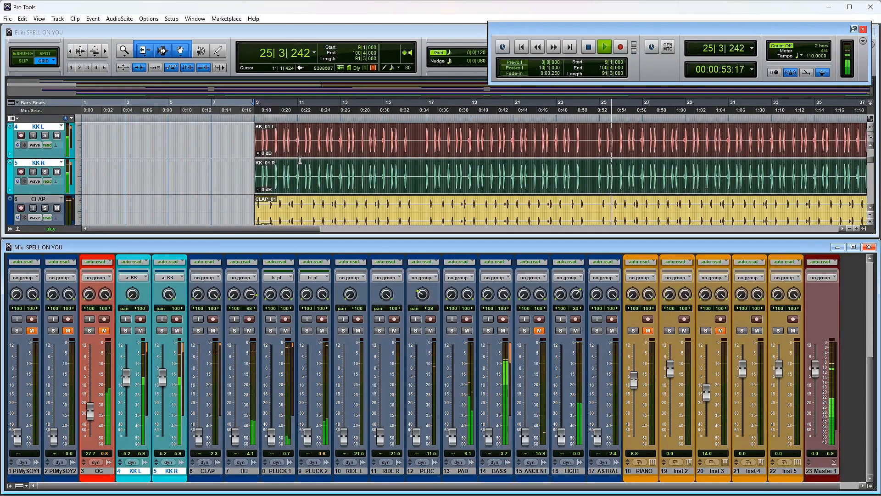
key(r)
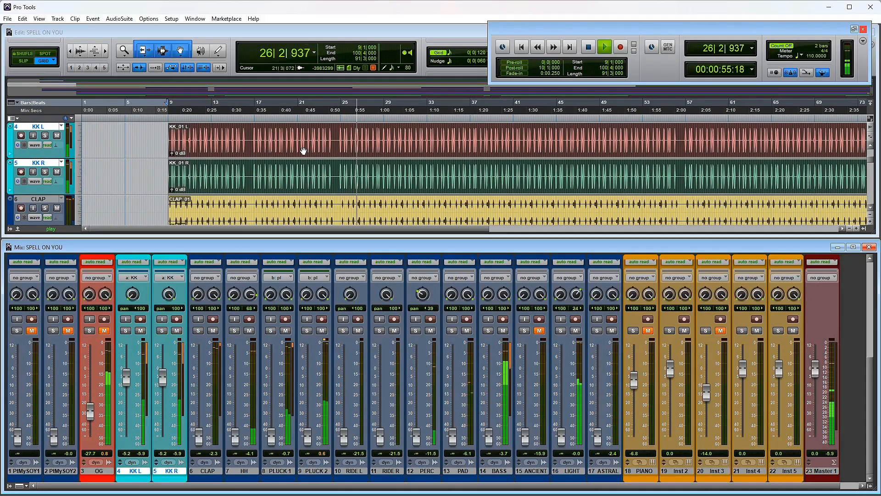
key(space)
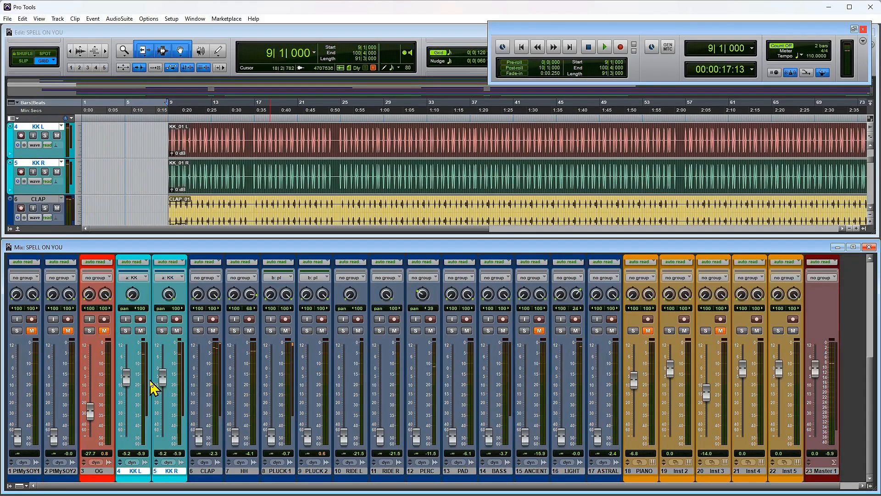
Examine the Drumstrip plug-in on KK L and compare the kicks with Drumstrip bypassed and active on both KK tracks.
scroll(152, 387, up, 5)
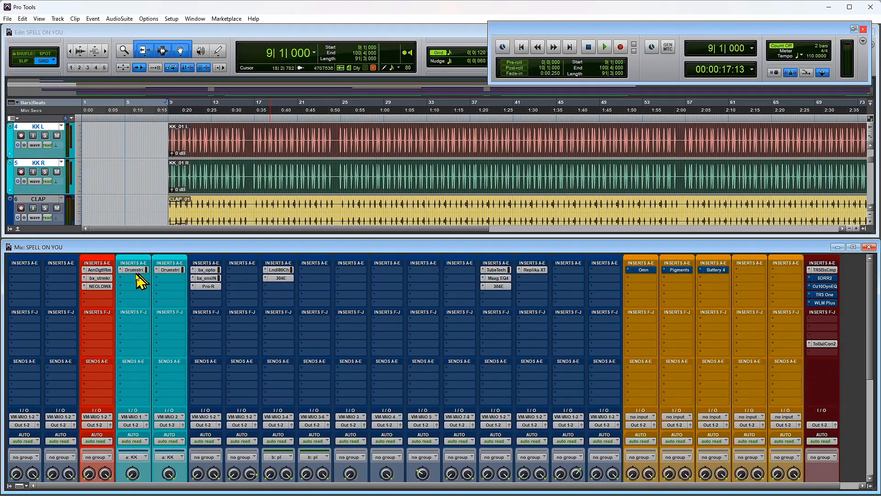
click(136, 270)
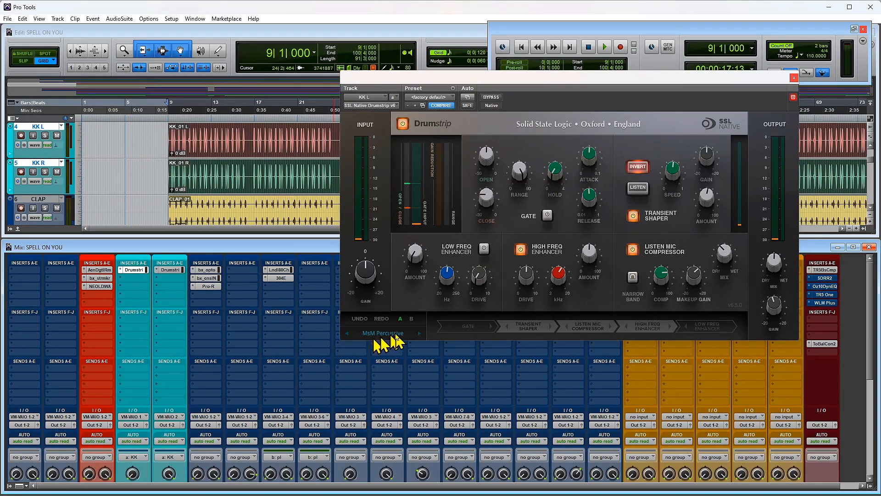
click(404, 124)
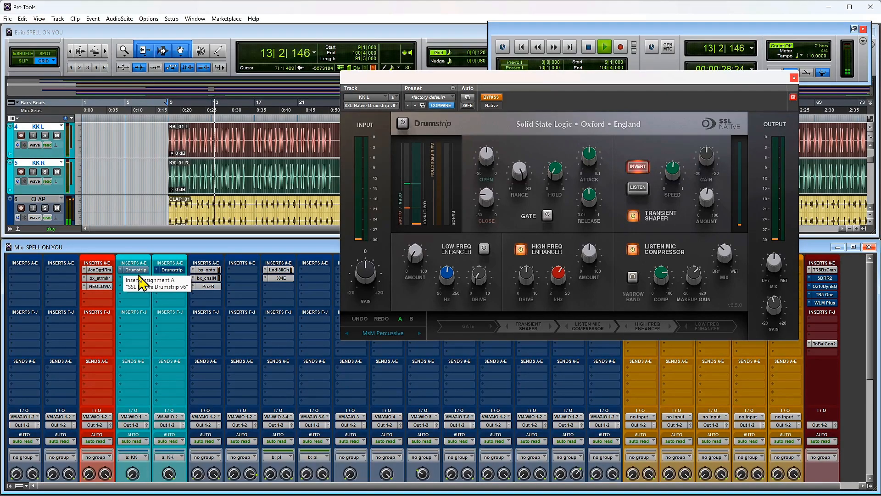
click(139, 276)
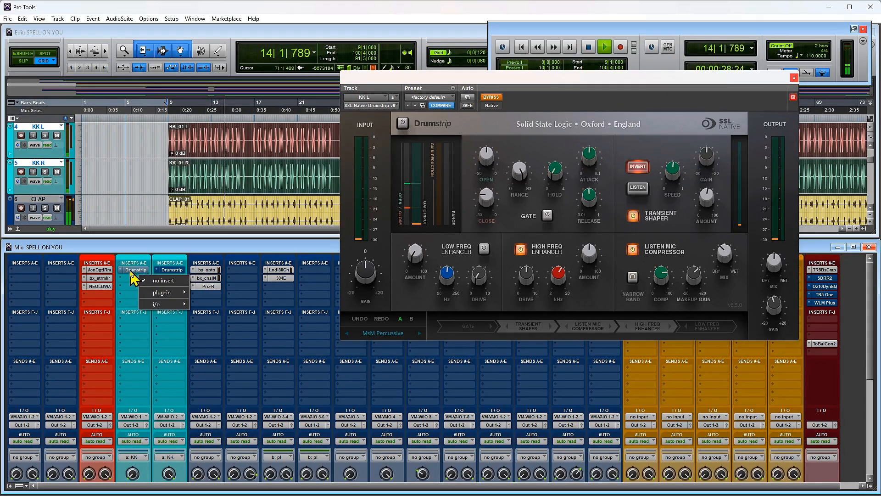
ctrl+click(132, 270)
ctrl+click(166, 270)
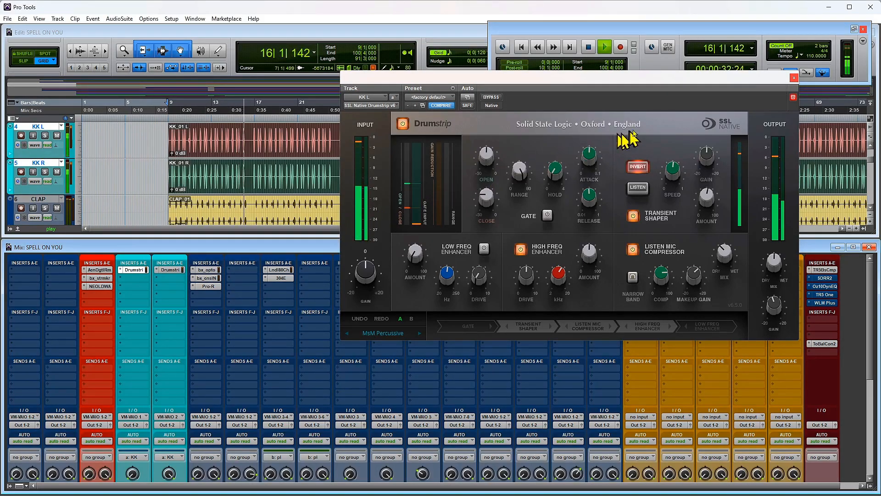
click(794, 78)
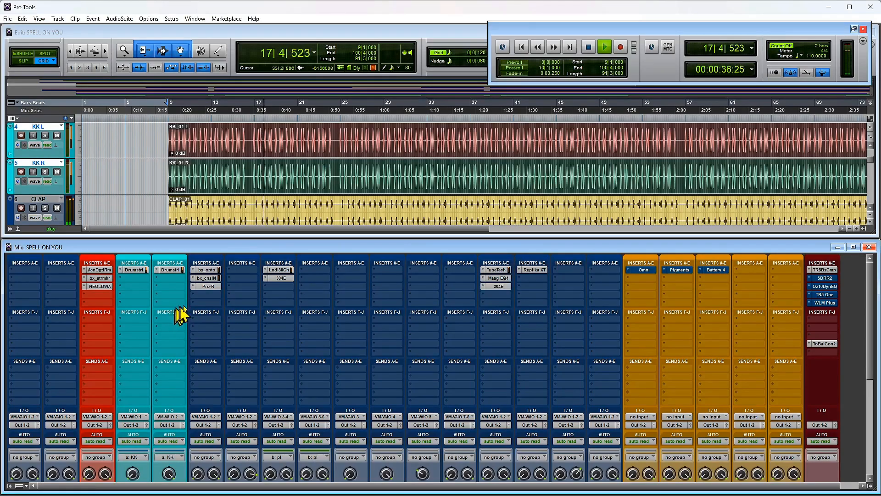
Raise the CLAP track's fader during playback and fine-tune it to -26.2 dB.
scroll(206, 312, down, 5)
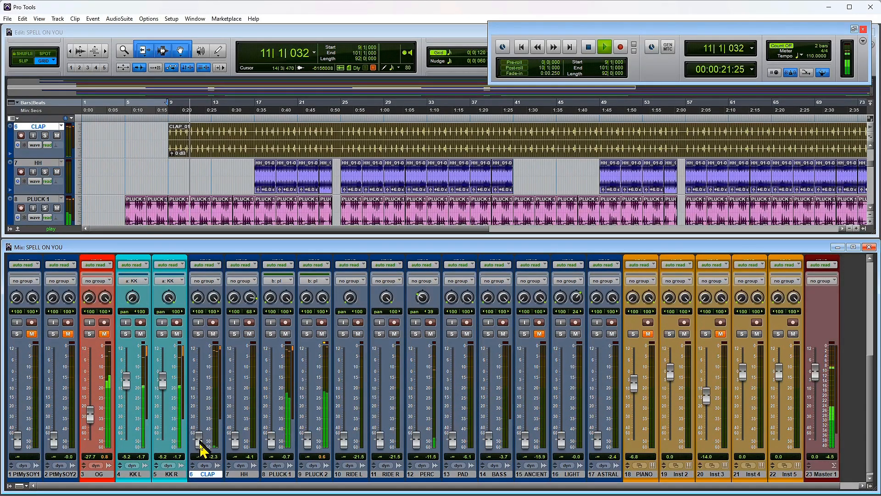
drag(201, 442, 205, 414)
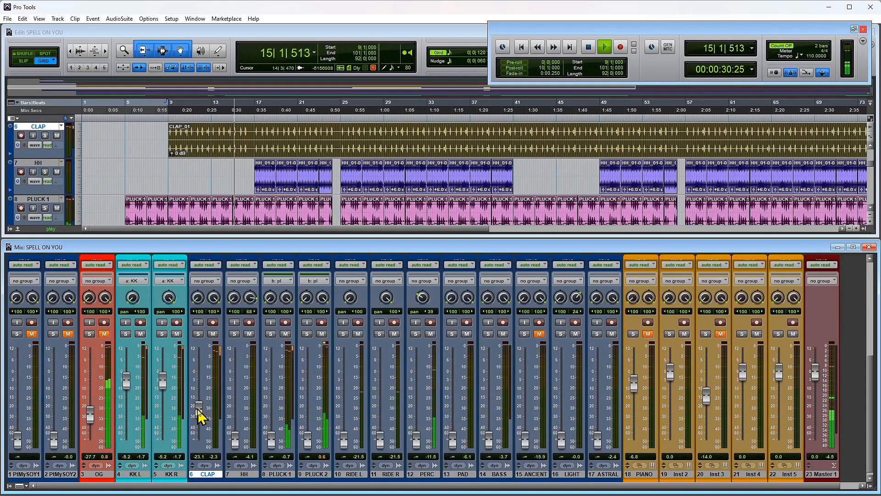
drag(199, 414, 198, 416)
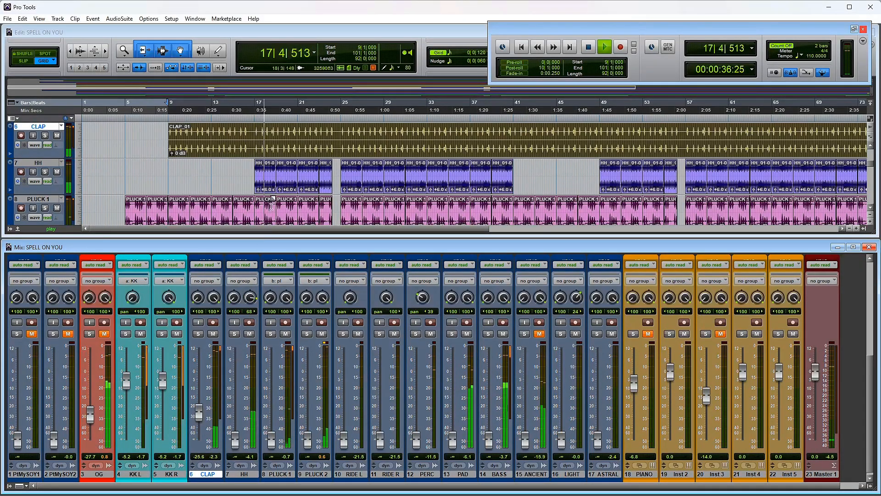
scroll(290, 148, up, 1)
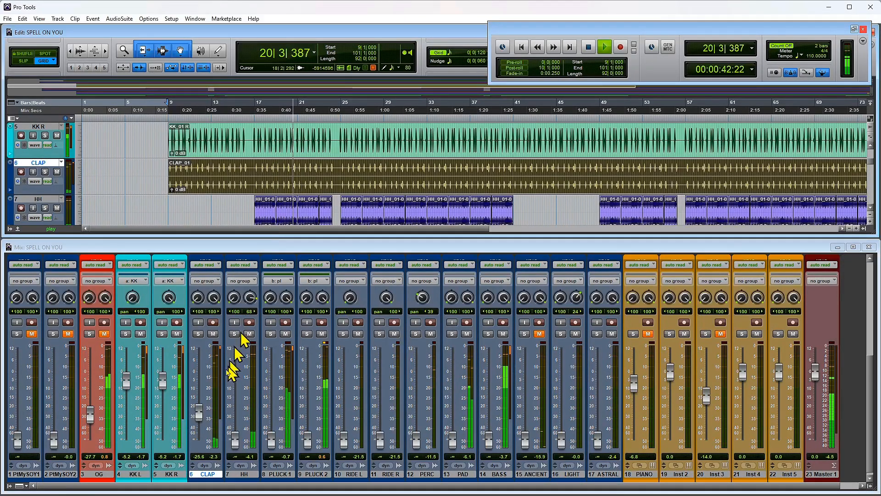
key(space)
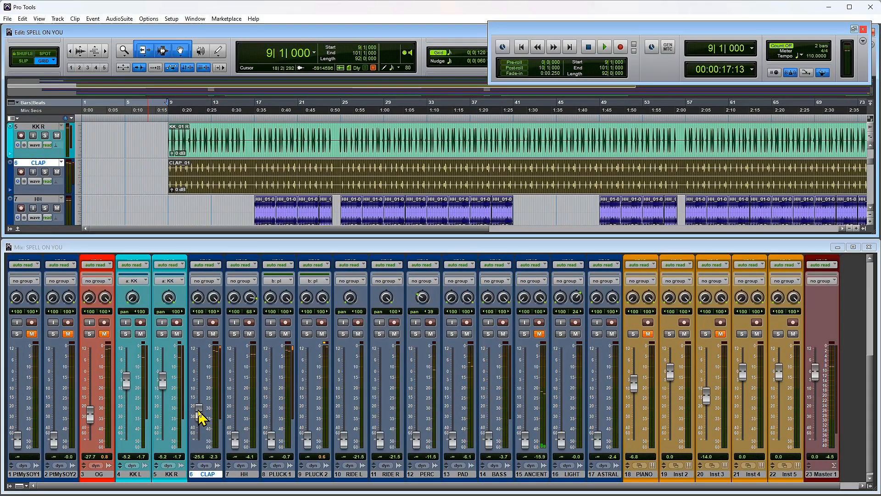
click(199, 412)
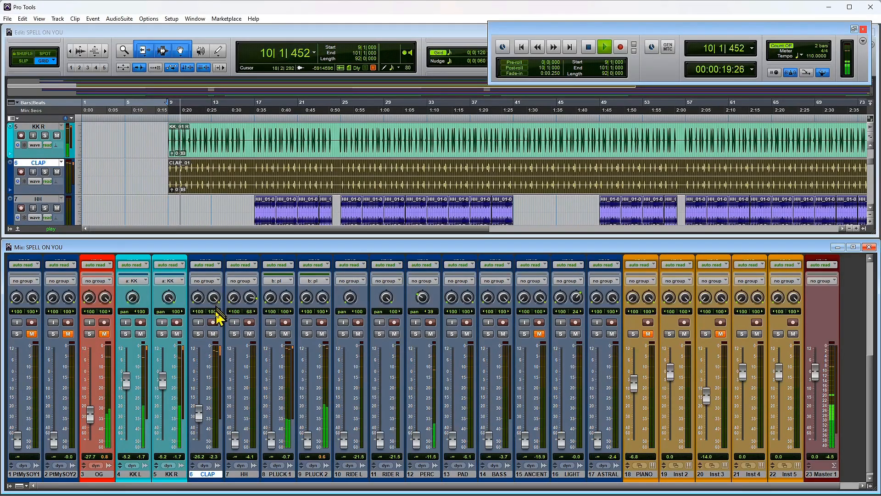
Examine the bx_opto compressor and the bx_console N channel strip settings inserted on the CLAP track.
scroll(220, 315, up, 1)
key(space)
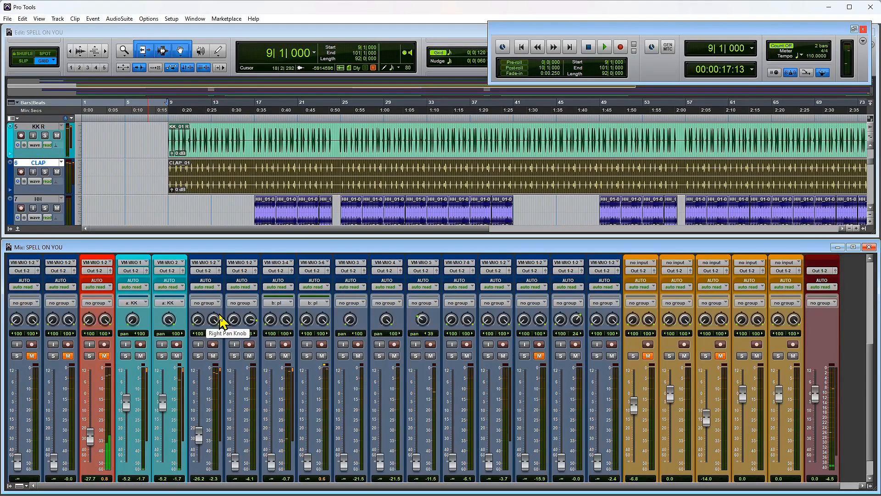
scroll(221, 321, up, 3)
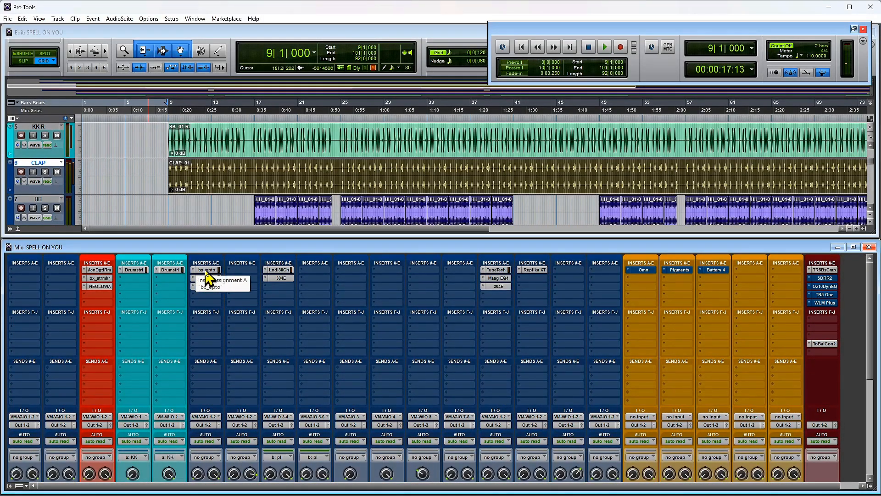
click(206, 271)
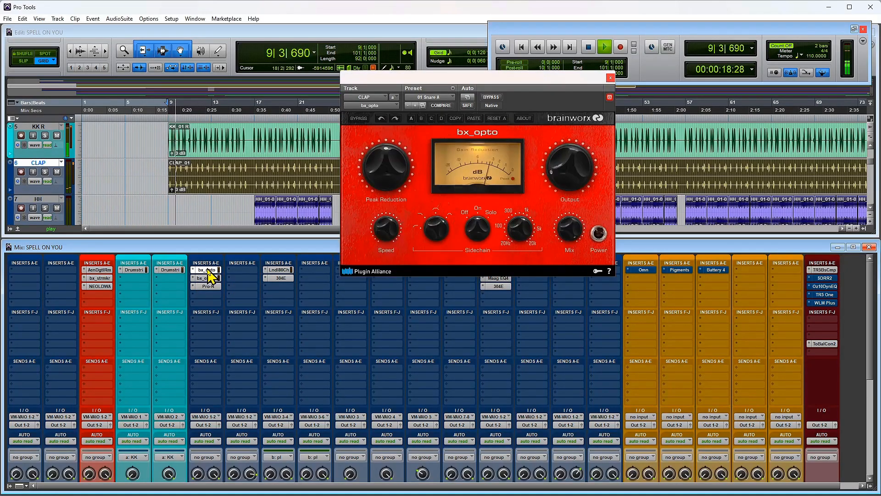
key(space)
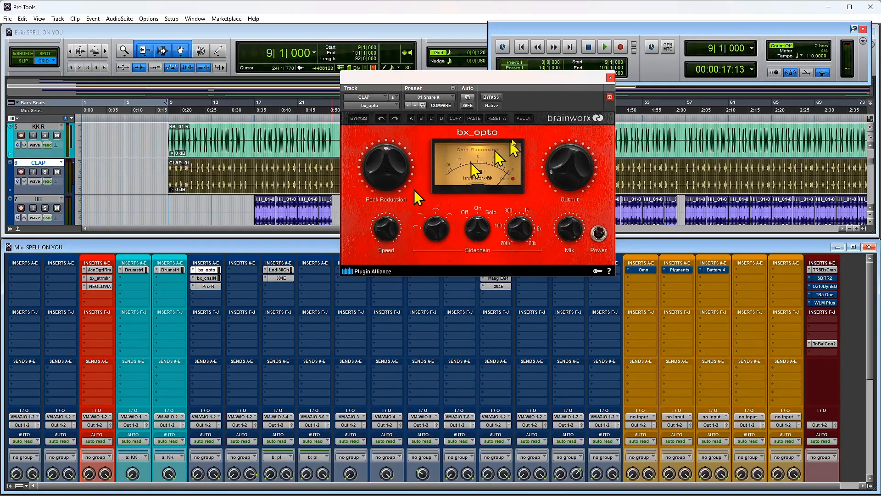
click(207, 278)
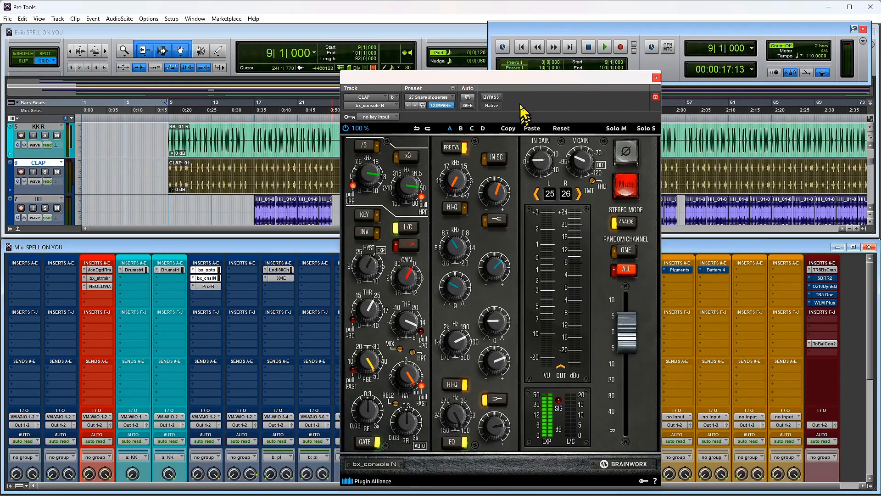
drag(525, 82, 273, 81)
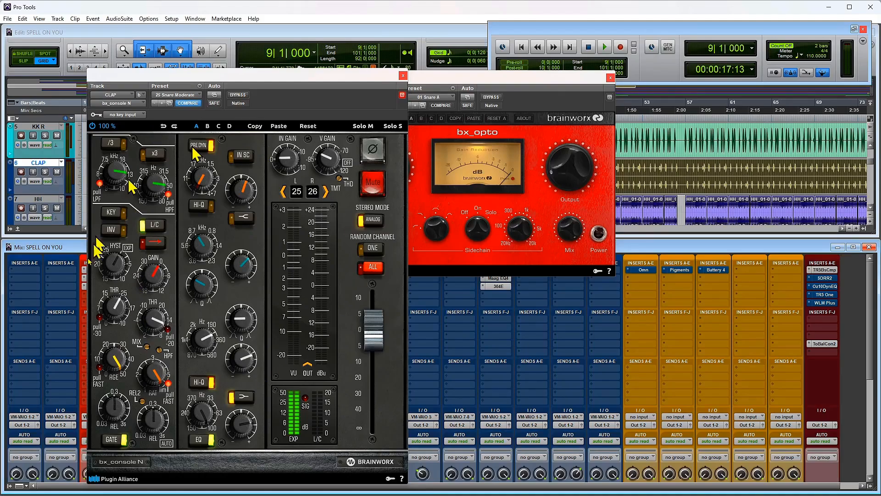
click(403, 76)
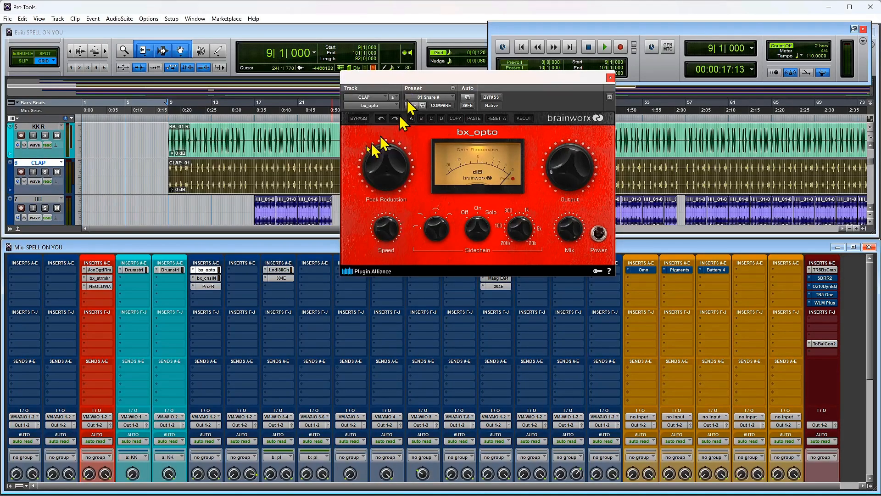
Open the CLAP track's Pro-R reverb and move its window clear of the KK channels.
click(209, 286)
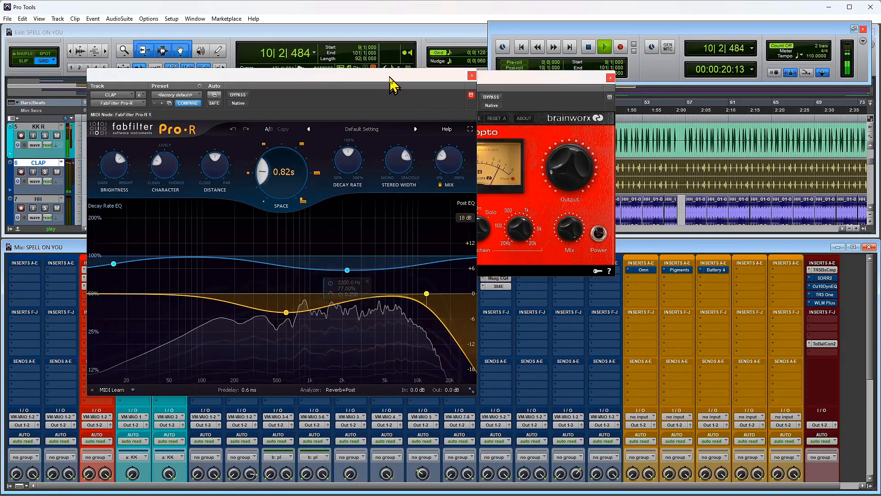
drag(395, 83, 624, 78)
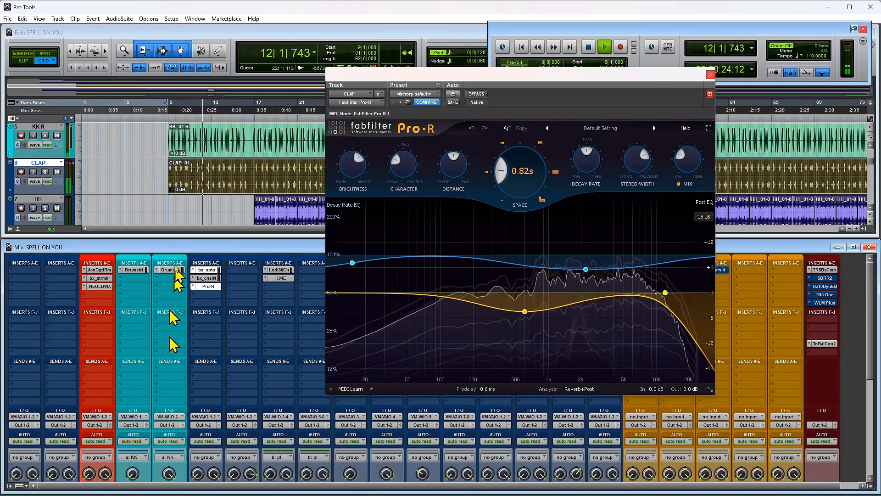
scroll(124, 309, down, 5)
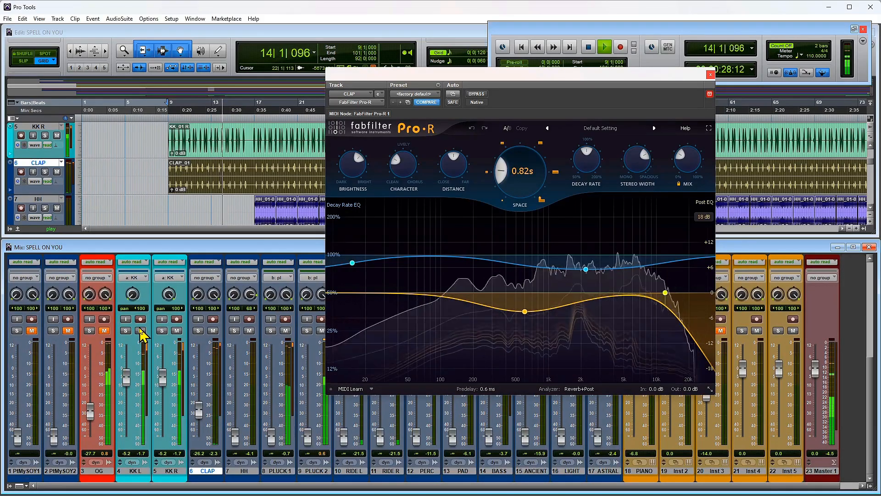
Compare the CLAP track's Pro-R reverb bypassed and active with the KK tracks temporarily muted, and close the plug-in.
click(177, 330)
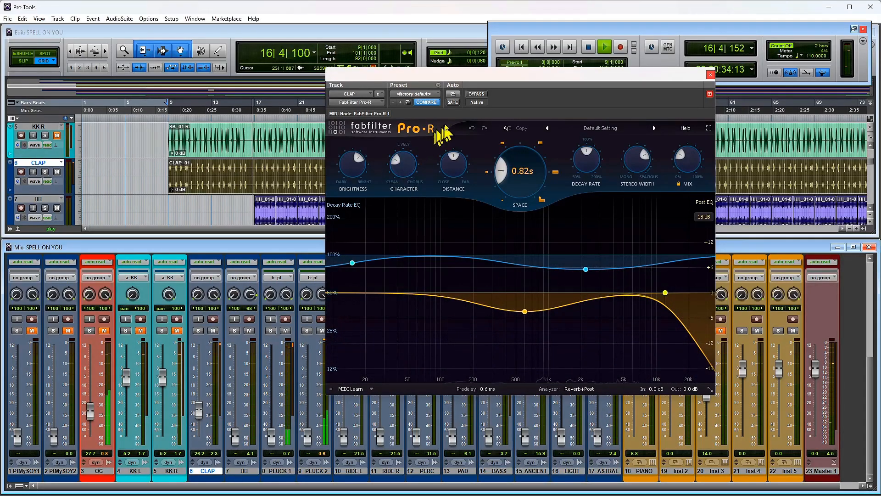
key(space)
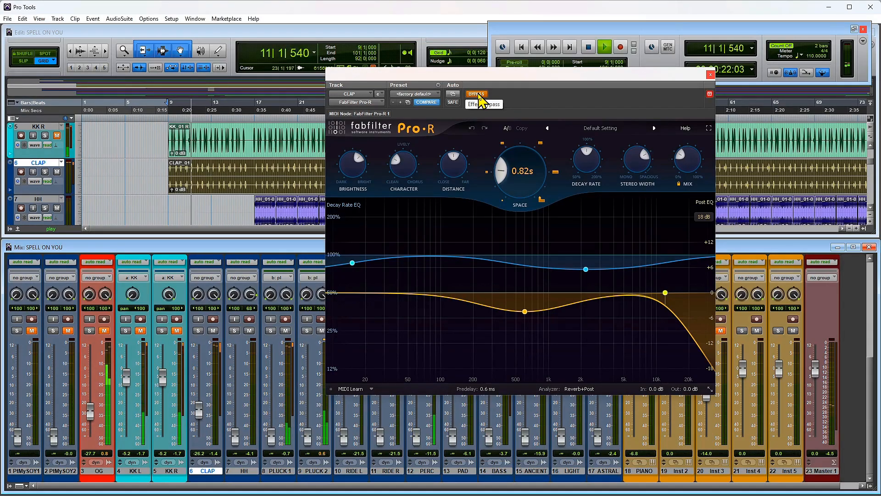
click(478, 94)
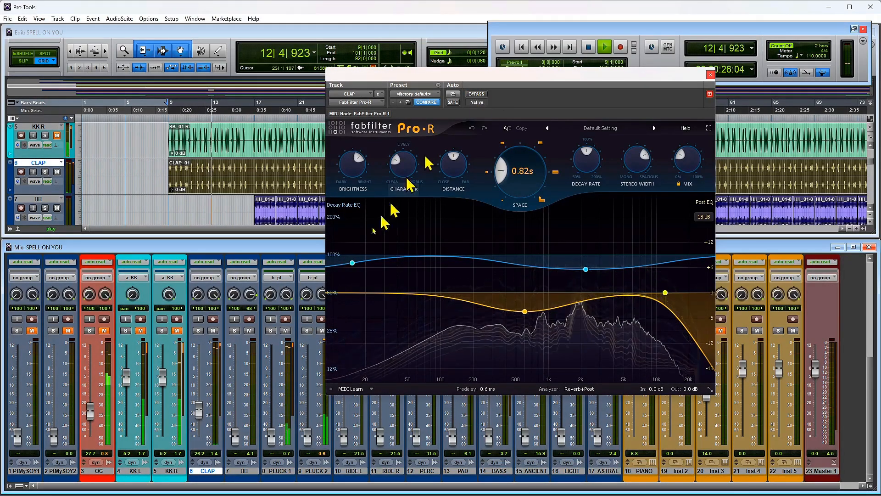
click(176, 331)
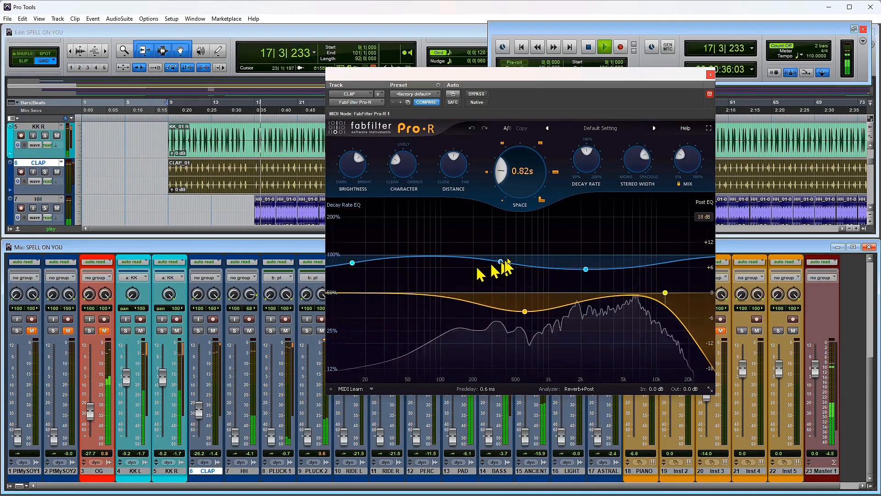
key(space)
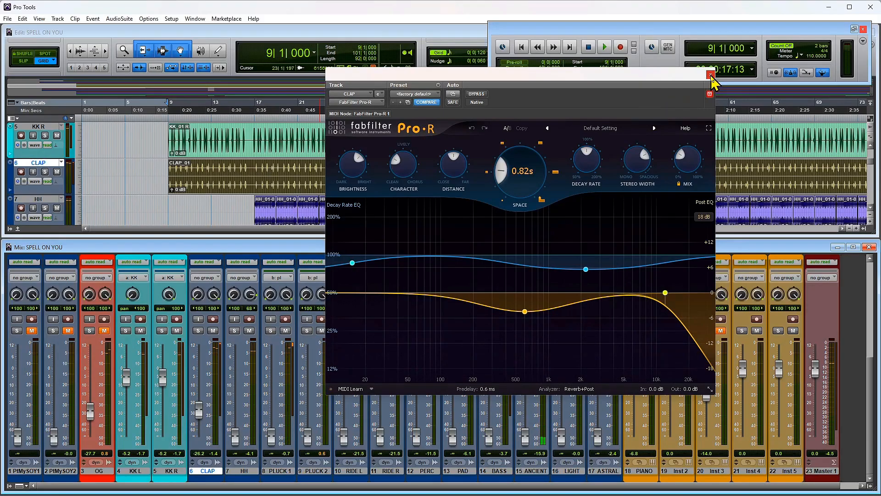
click(711, 75)
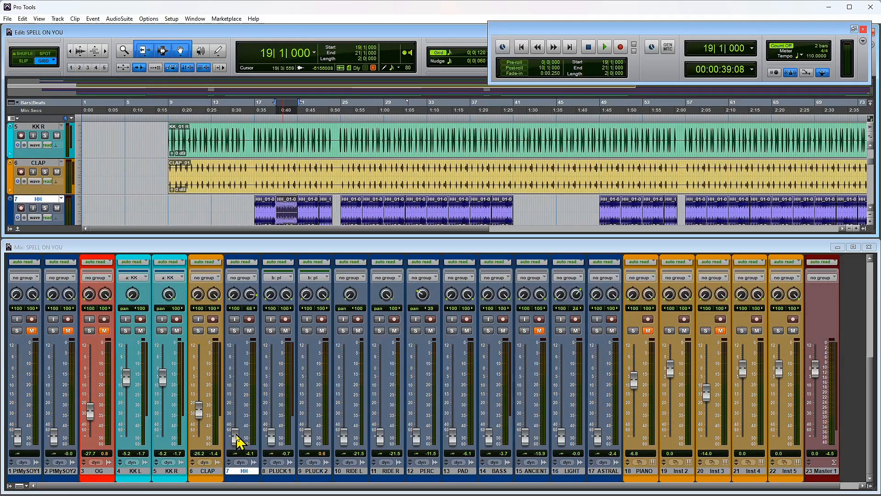
Play from just before the first HH clip, raise the HH track's fader and fine-tune it to -30.6 dB.
key(space)
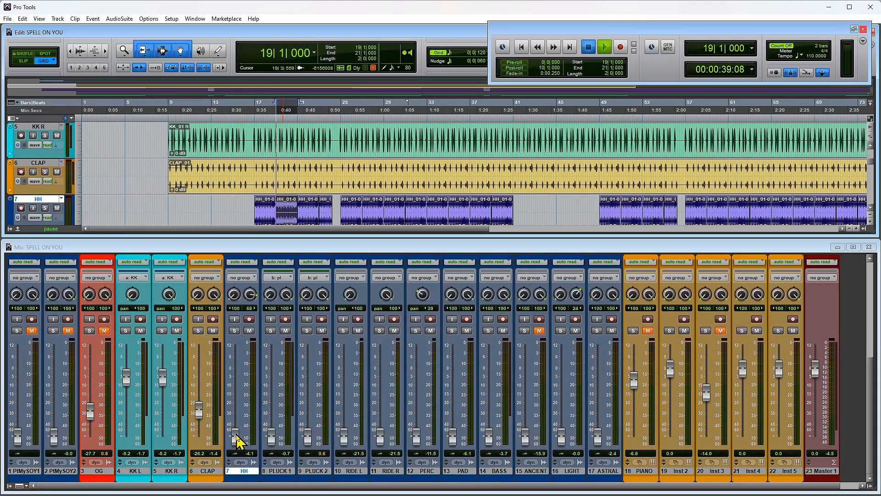
key(space)
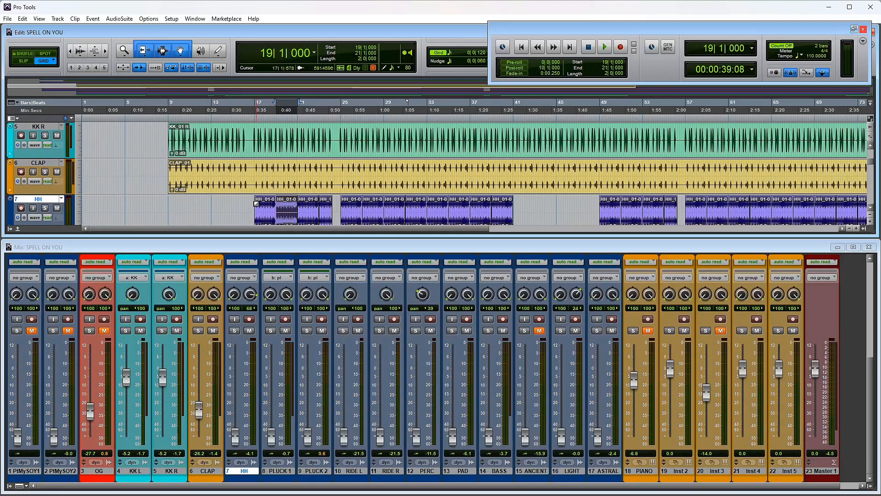
click(252, 203)
key(space)
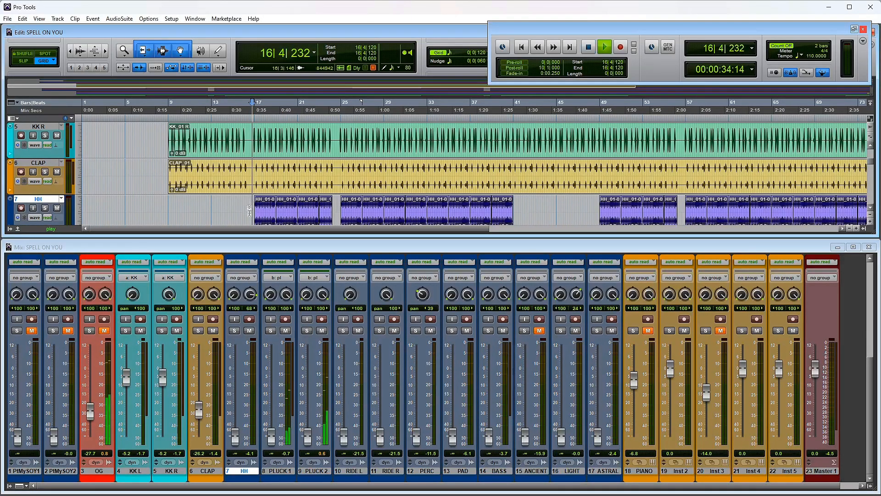
drag(236, 441, 240, 415)
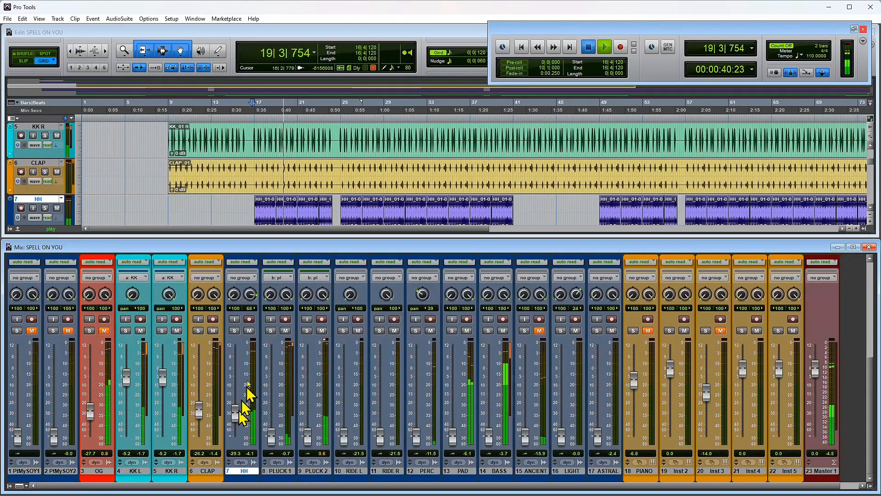
key(space)
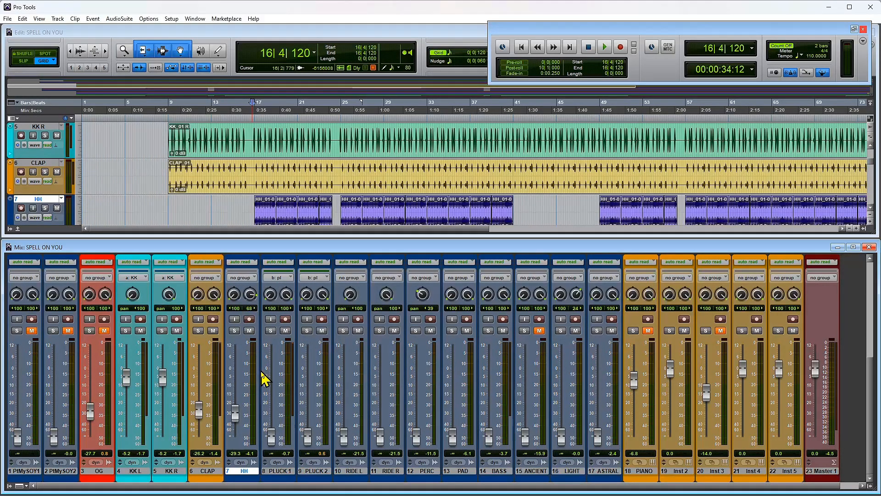
key(space)
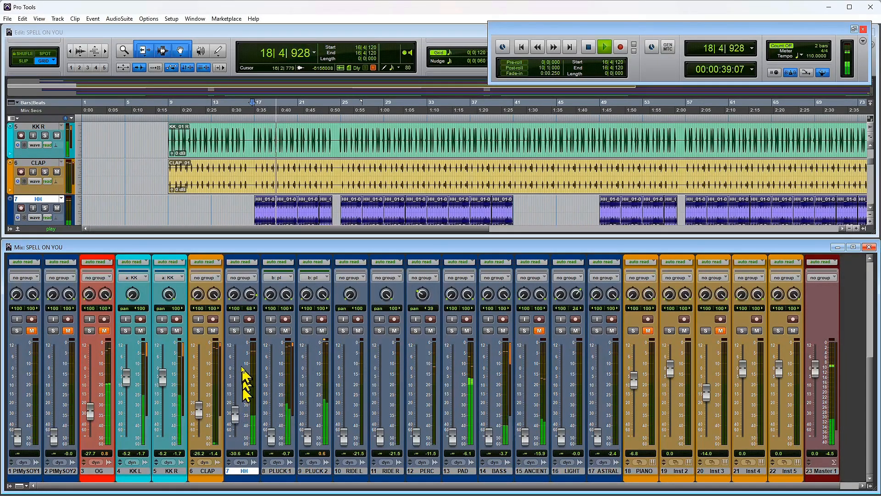
Check the HH track's insert slots for plug-ins and stop playback.
scroll(243, 366, up, 3)
scroll(243, 366, up, 5)
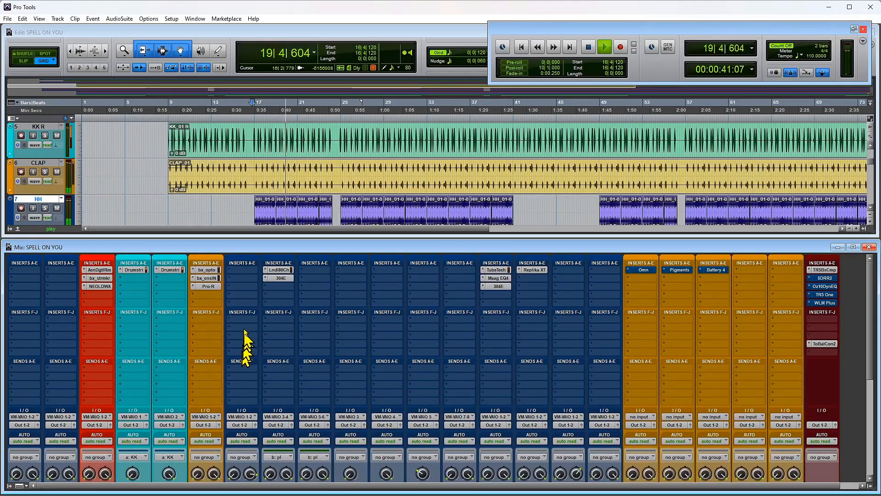
key(space)
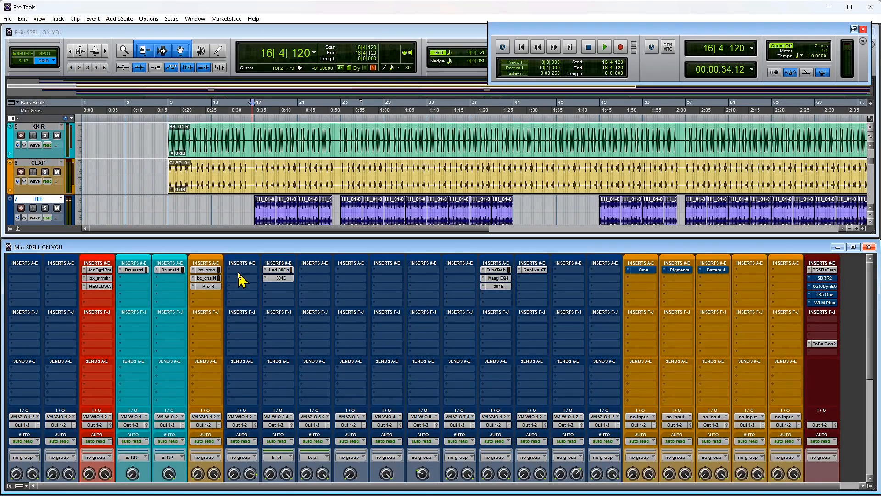
scroll(239, 288, down, 8)
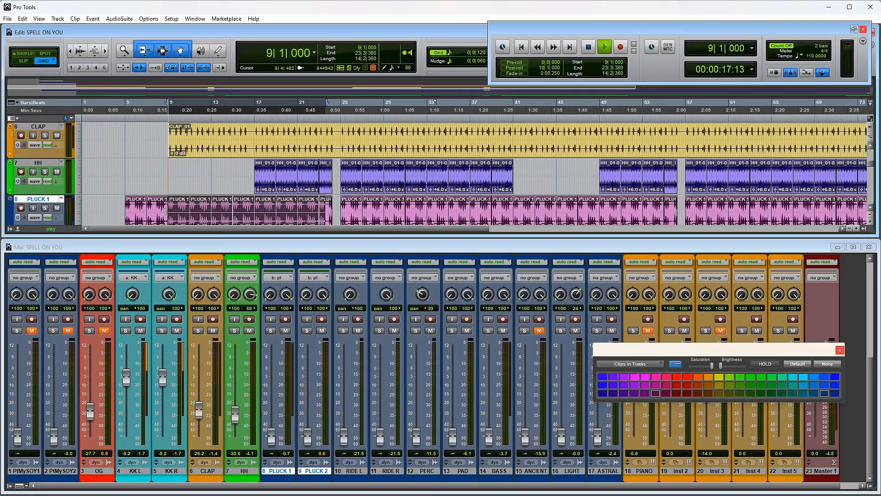
Raise the grouped PLUCK faders during playback, settling PLUCK 1 at -21.8 dB and PLUCK 2 at -34.1 dB.
key(space)
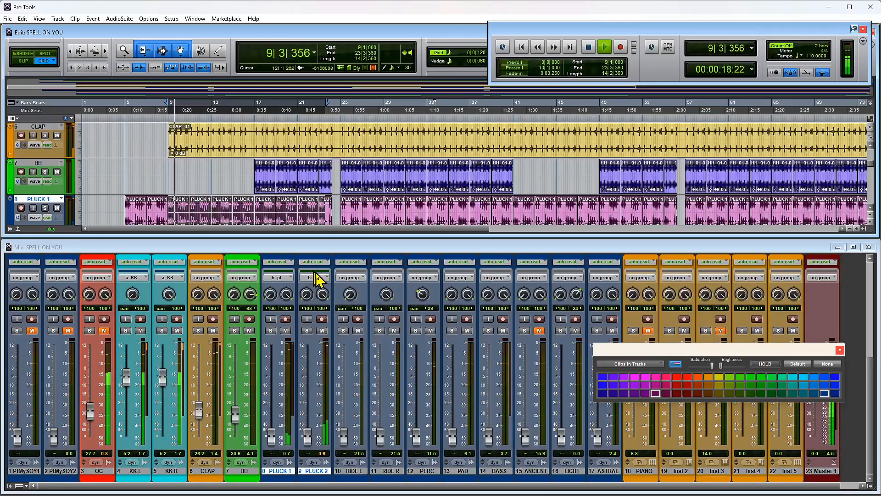
drag(270, 434, 274, 404)
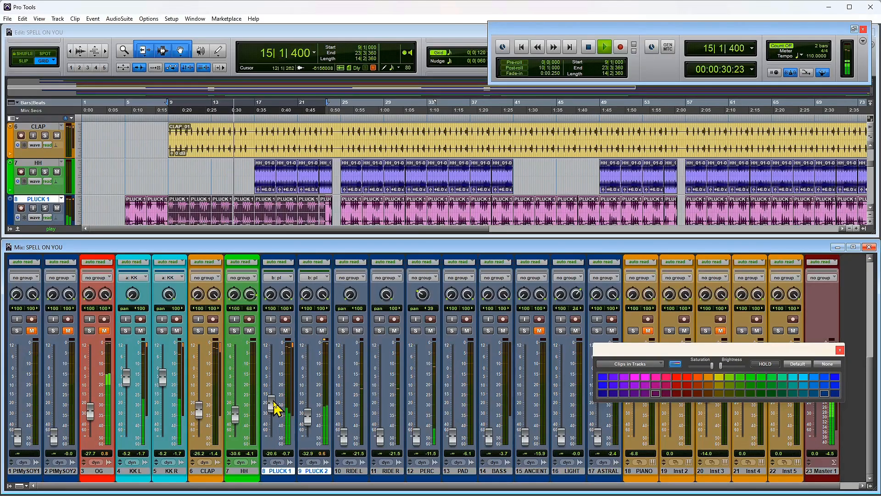
drag(275, 407, 275, 409)
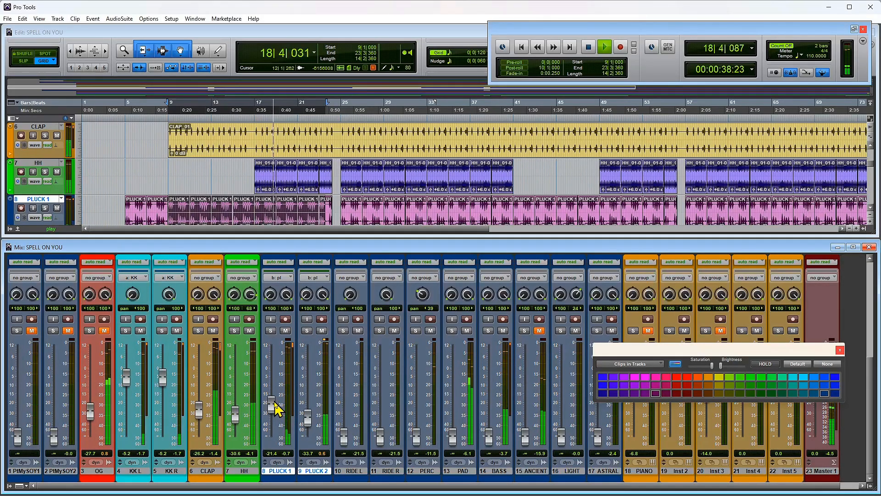
key(space)
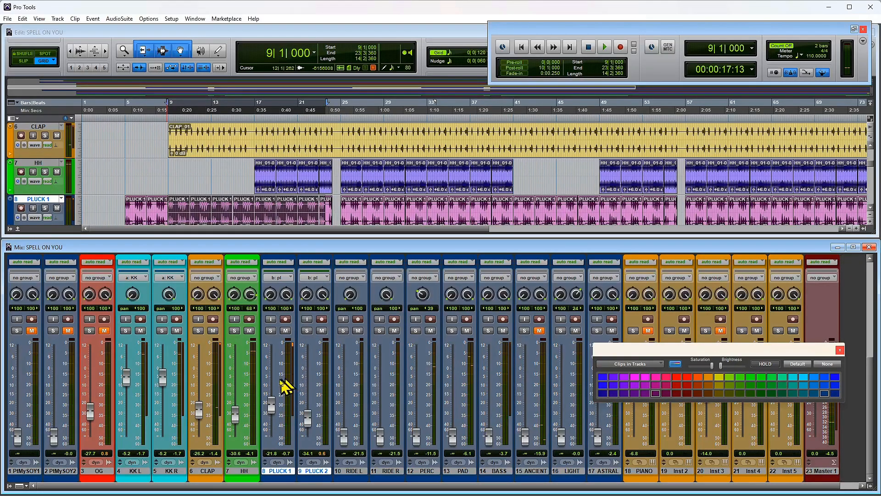
Solo the PLUCK 1 and PLUCK 2 tracks and look over their insert slots.
click(272, 331)
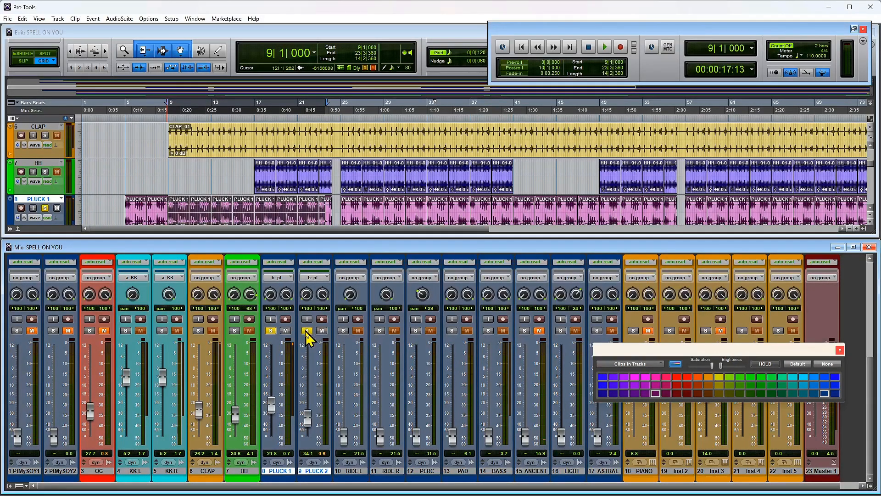
scroll(303, 391, up, 4)
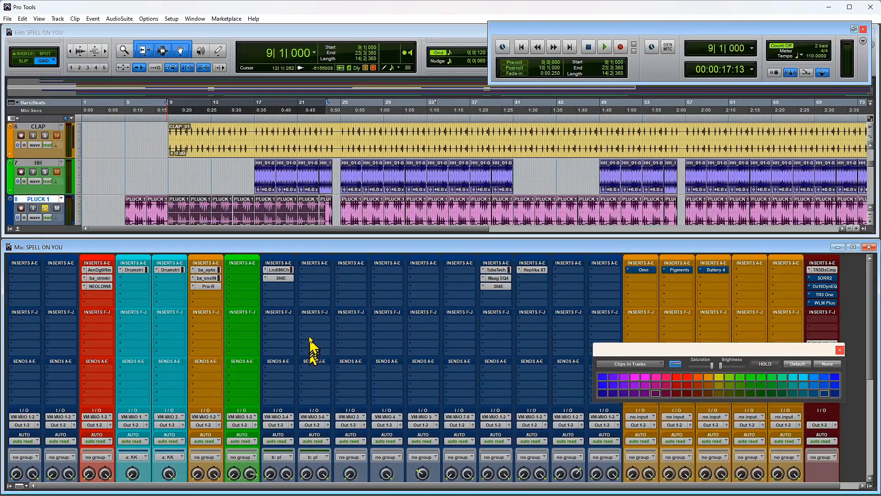
scroll(304, 362, down, 2)
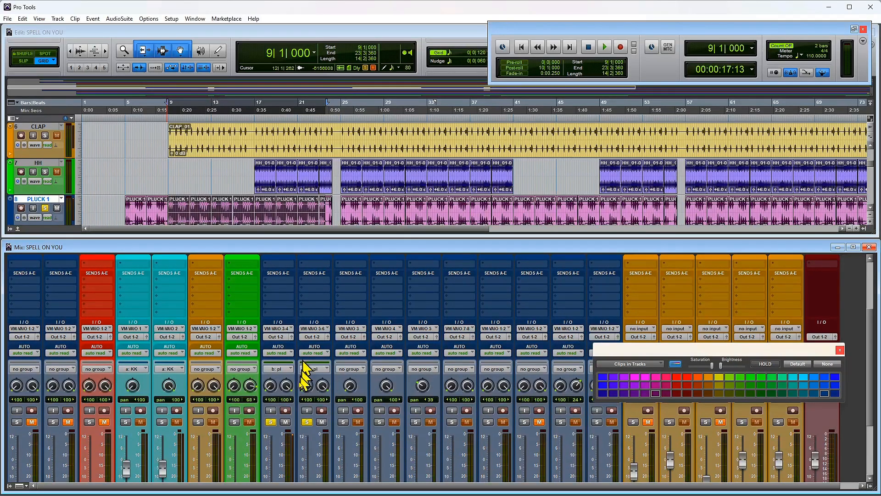
scroll(304, 450, down, 2)
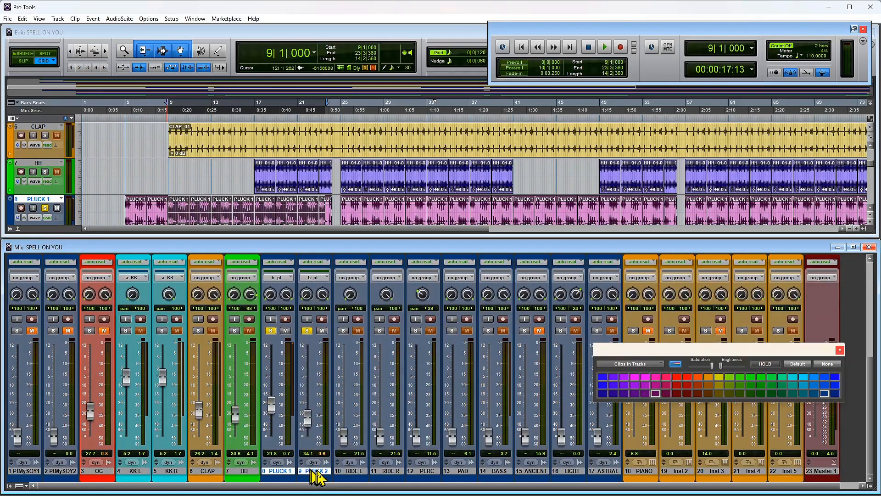
scroll(304, 412, up, 4)
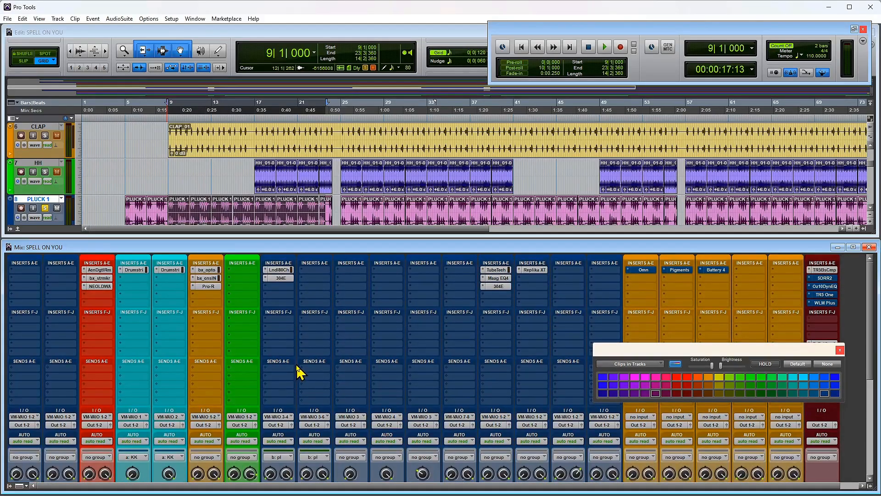
Examine the Lindell 80 Channel and 304E Equalizer settings inserted on PLUCK 1, closing each plug-in.
click(278, 270)
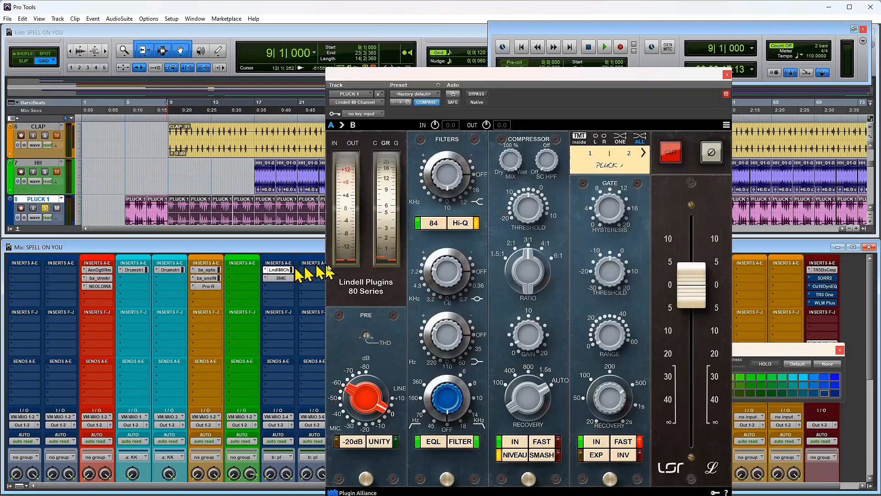
drag(568, 73, 556, 30)
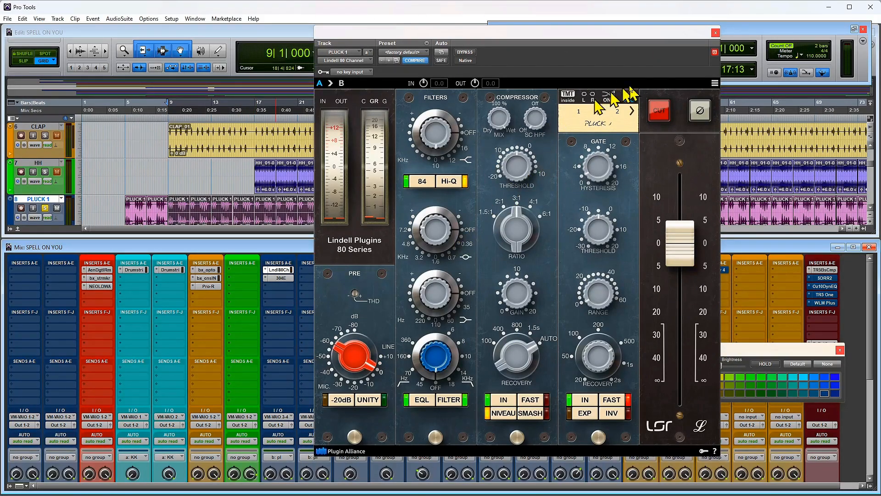
click(716, 33)
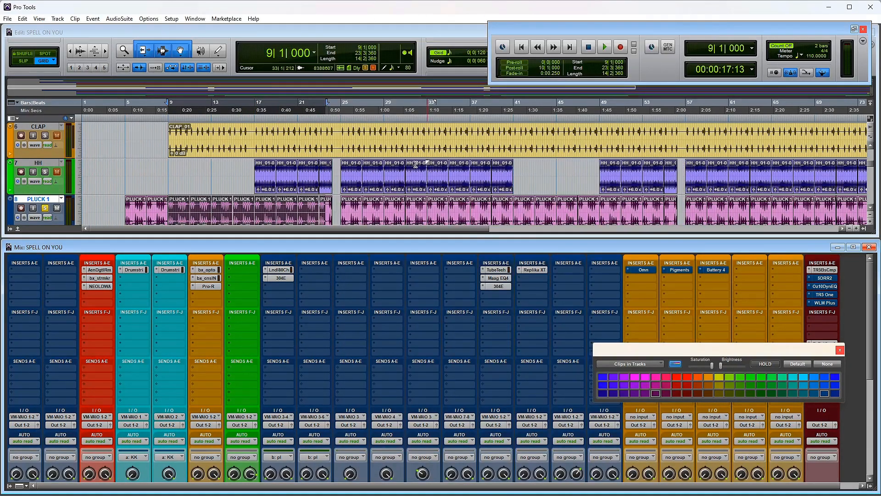
click(280, 278)
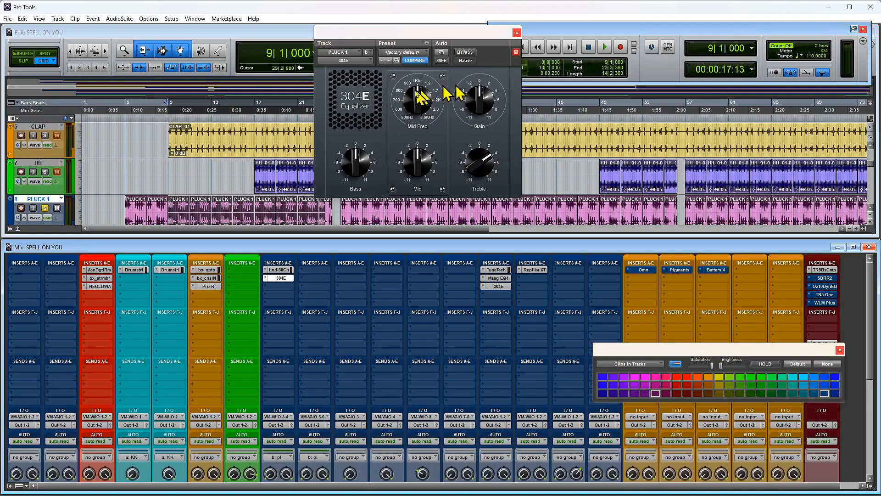
click(517, 33)
Listen to the soloed PLUCK tracks, unsolo both and play them again within the full mix.
key(space)
scroll(293, 310, down, 3)
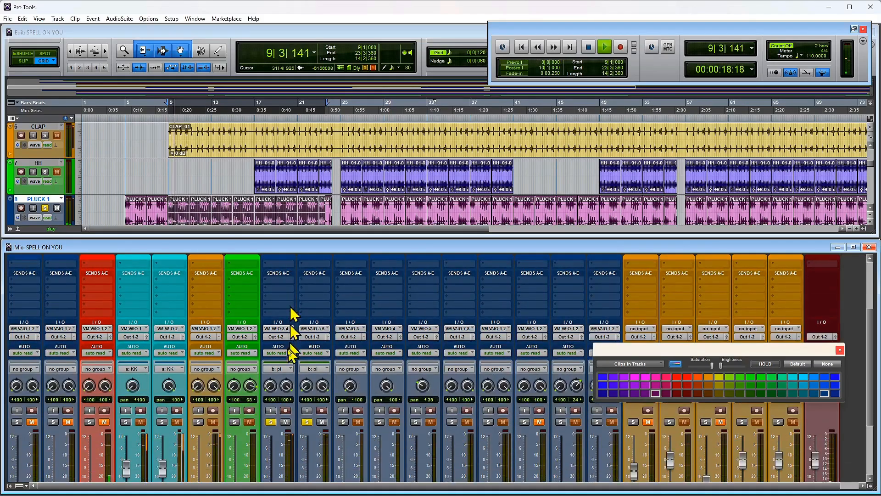
scroll(287, 374, down, 3)
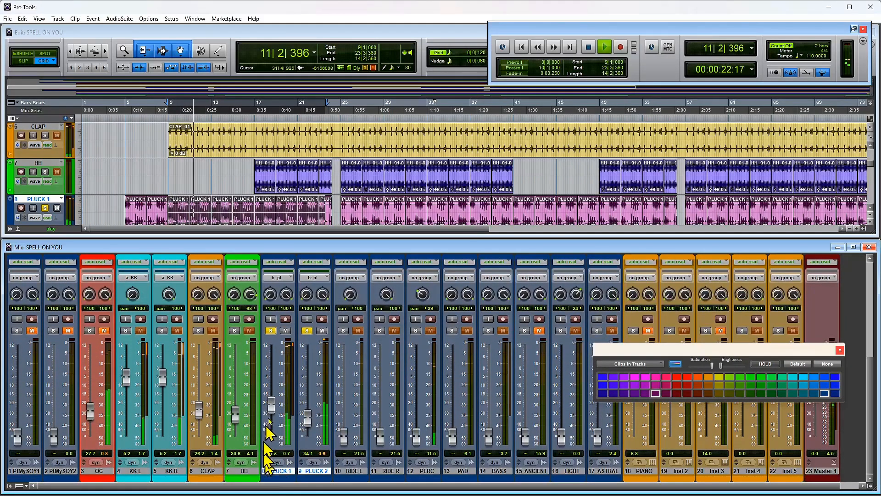
click(271, 331)
key(space)
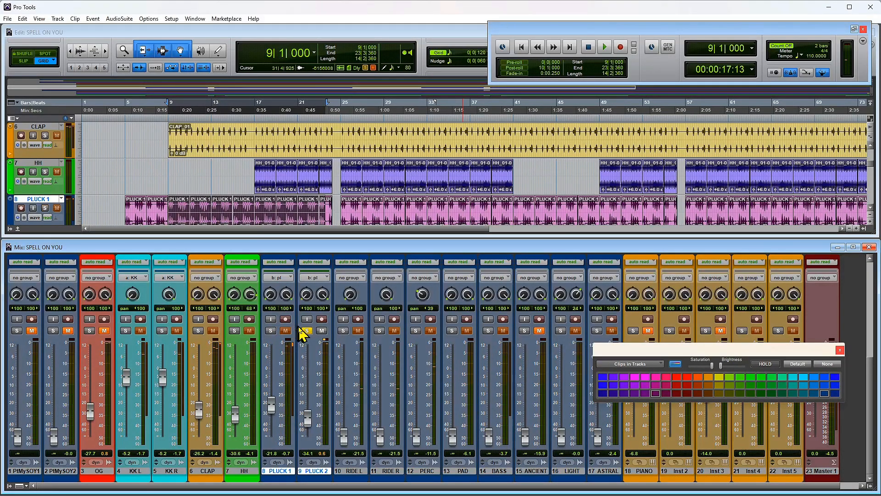
click(308, 331)
key(space)
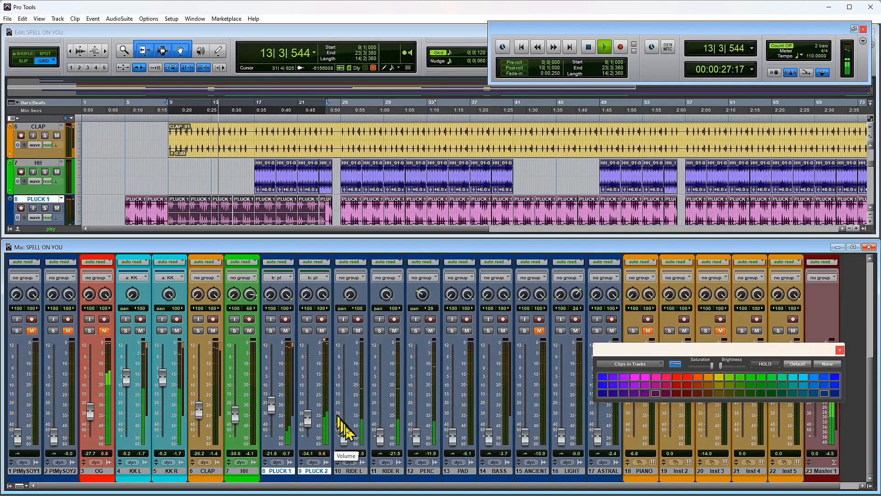
key(space)
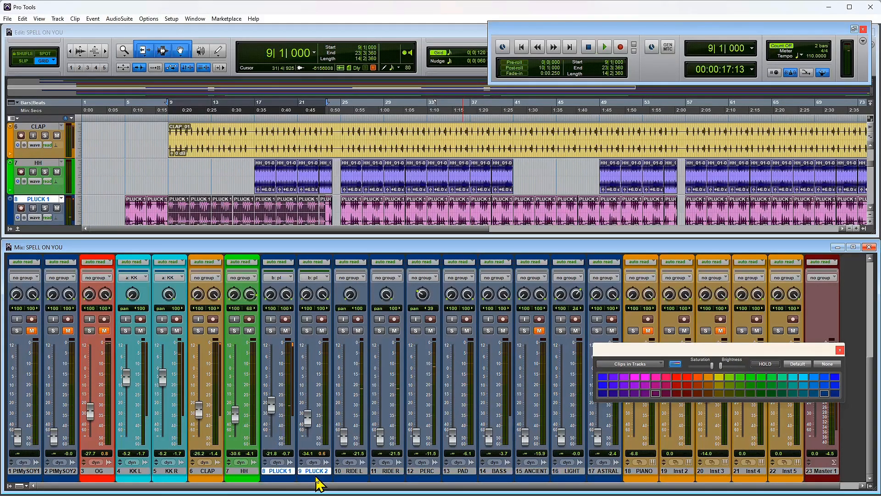
Recolour the selected PLUCK clips orange and the PLUCK 1 and PLUCK 2 tracks pink, and close the colour palette.
click(718, 378)
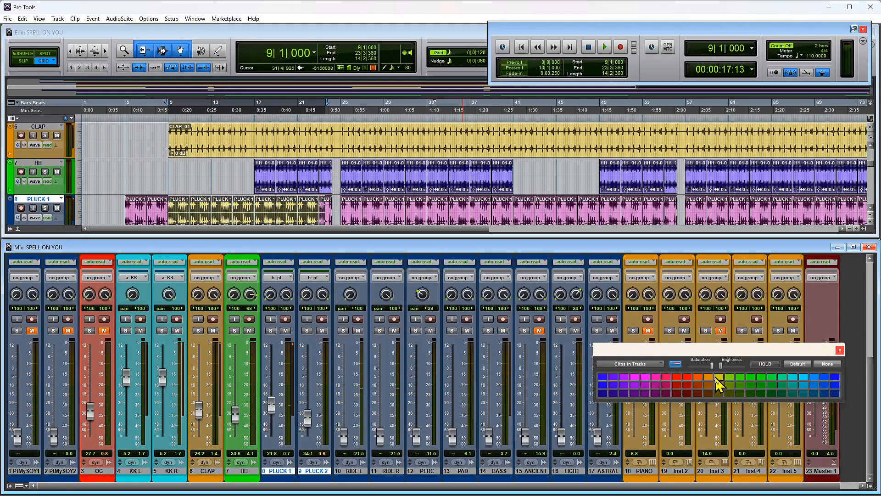
click(698, 377)
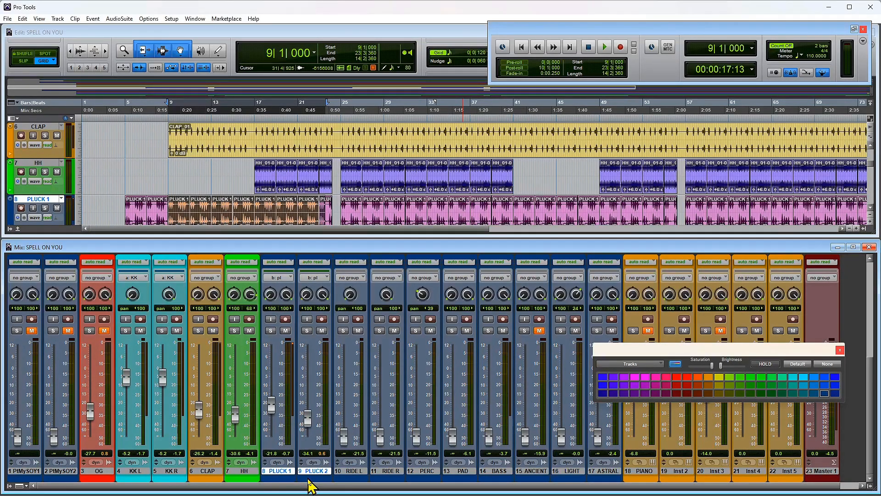
click(657, 377)
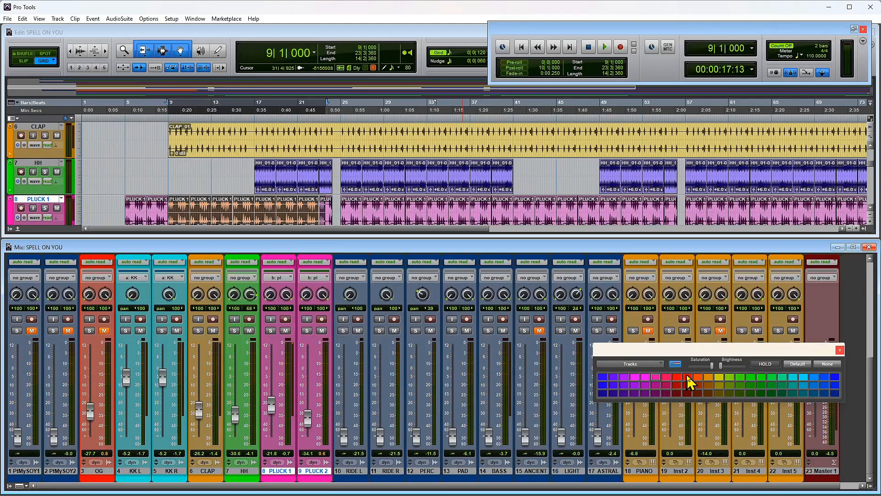
click(839, 350)
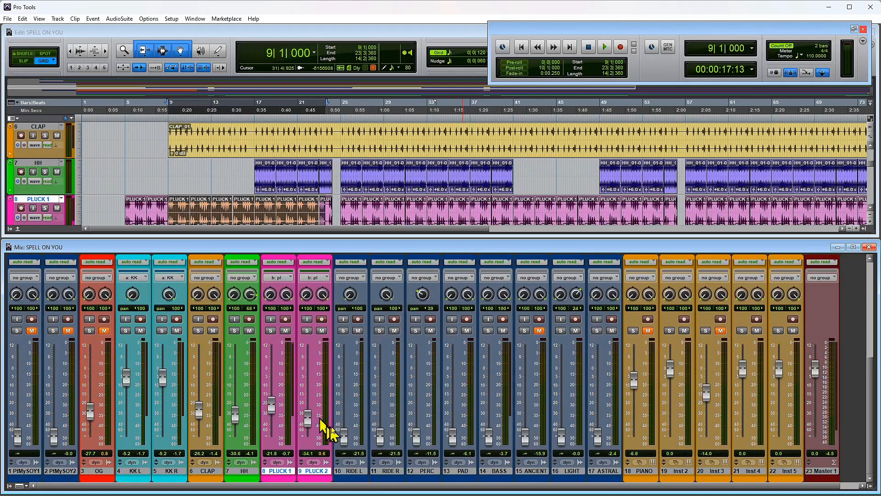
Select the RIDE L track and set the playback start at its first hits around bar 13.
click(353, 472)
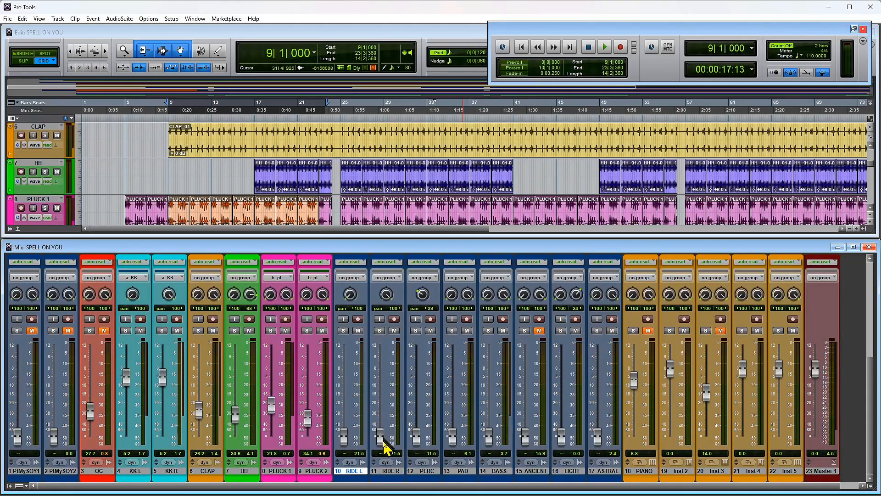
key(space)
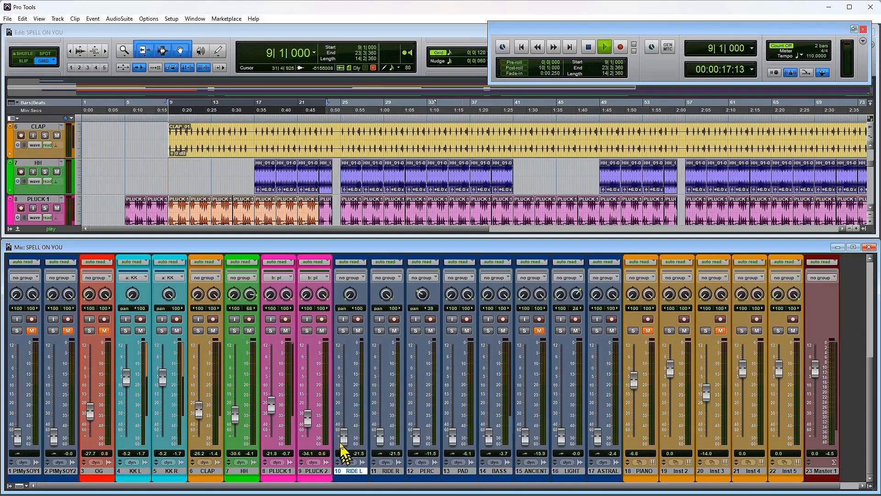
key(space)
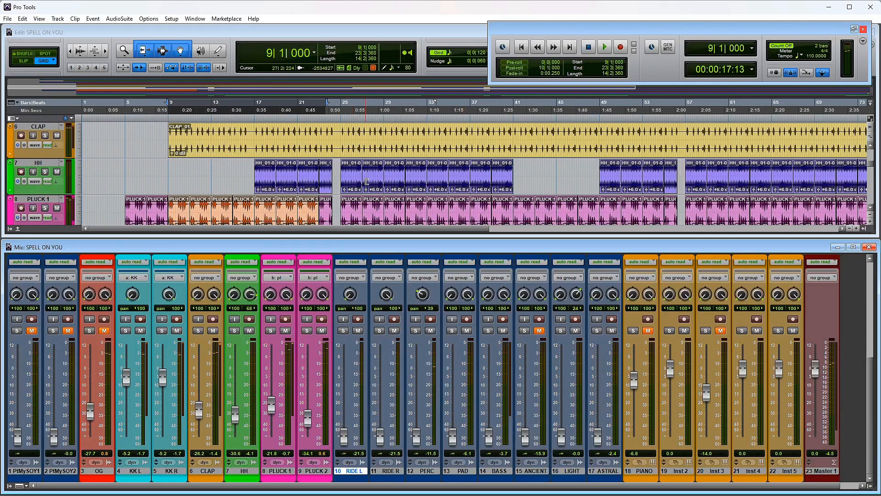
scroll(367, 181, down, 2)
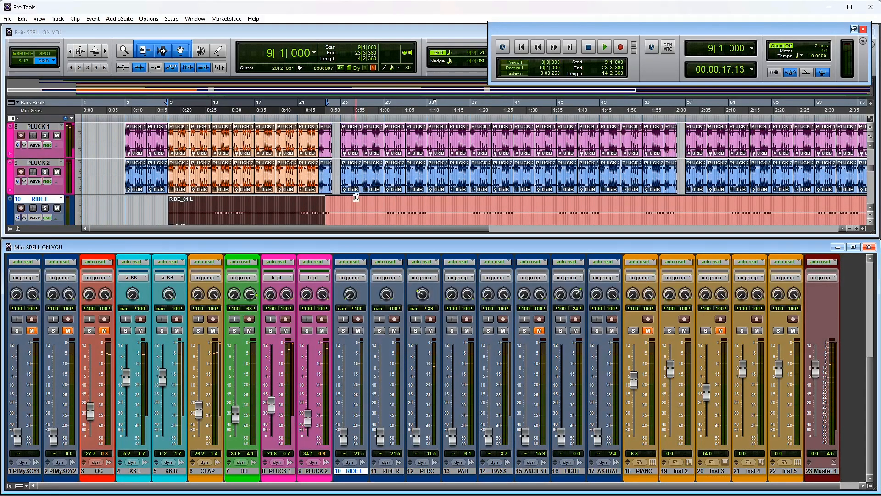
scroll(357, 197, down, 1)
click(309, 191)
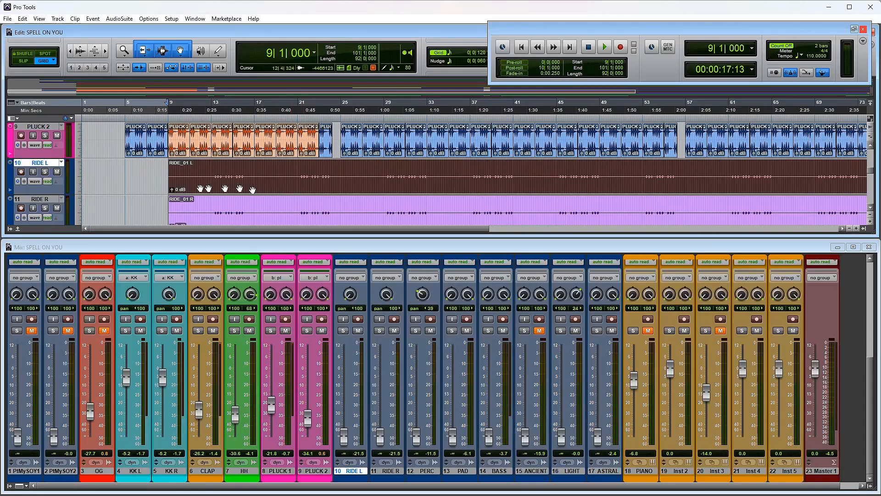
click(212, 172)
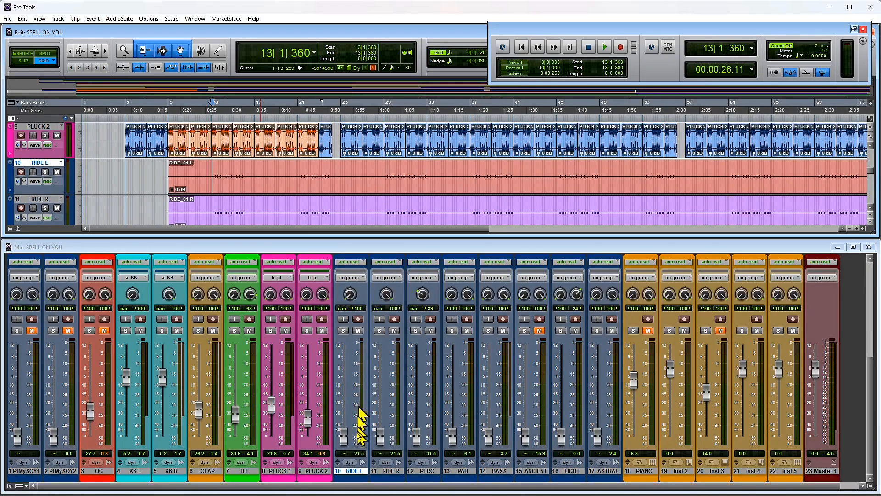
Raise the RIDE L fader to about -22.2 dB while listening to it within the mix.
drag(345, 435, 344, 413)
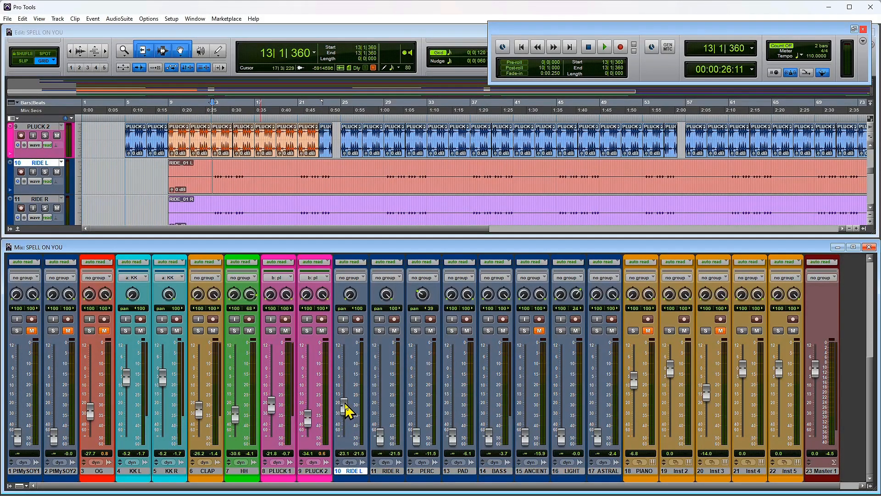
key(space)
drag(346, 407, 344, 403)
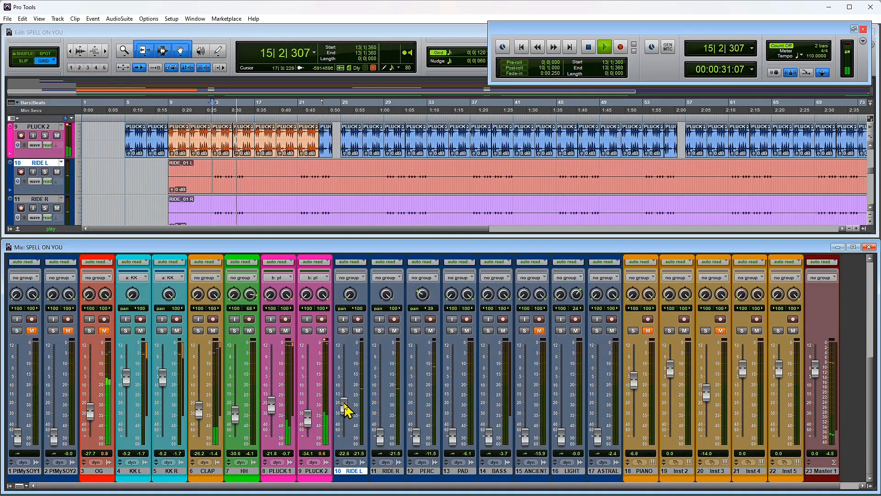
key(space)
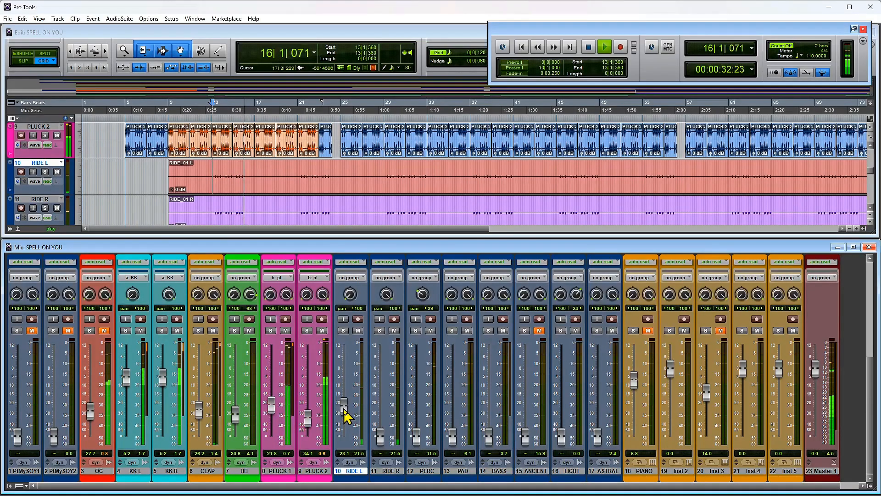
key(space)
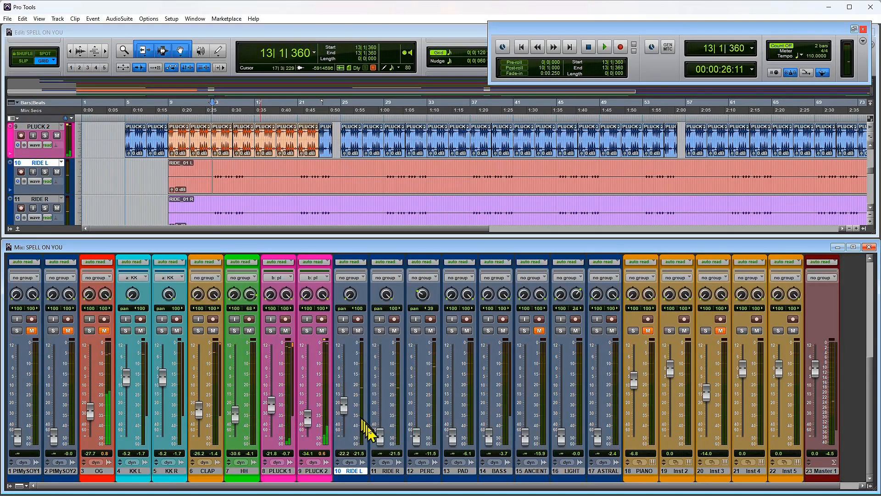
Balance the rides during playback, with RIDE R at about -24.3 dB and RIDE L at about -29.7 dB.
key(space)
drag(383, 439, 347, 415)
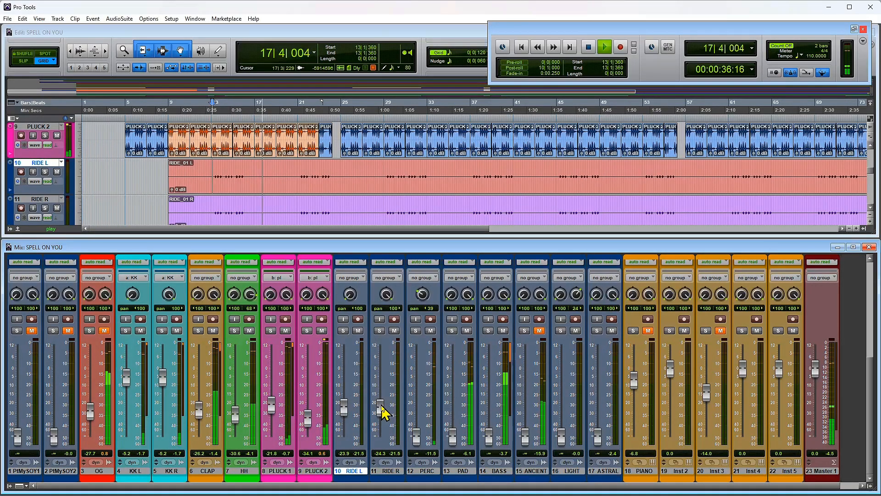
key(space)
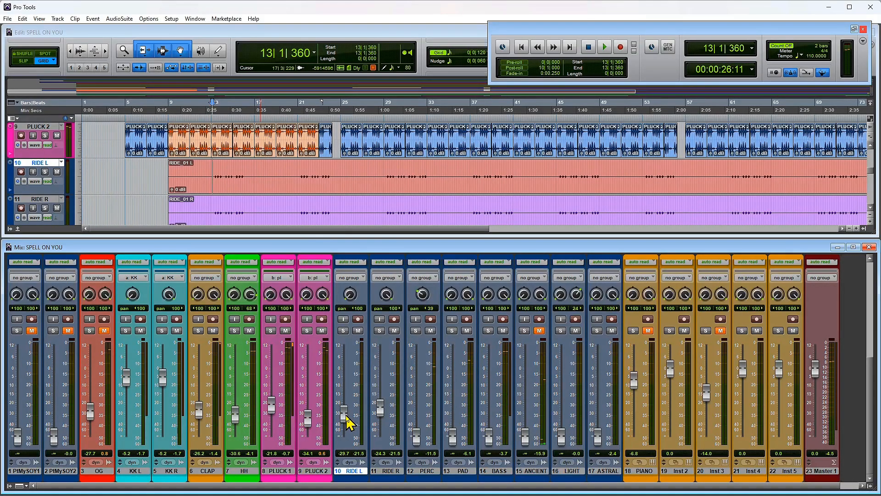
key(space)
Select the RIDE L and RIDE R tracks together and recolour both yellow.
shift+click(389, 471)
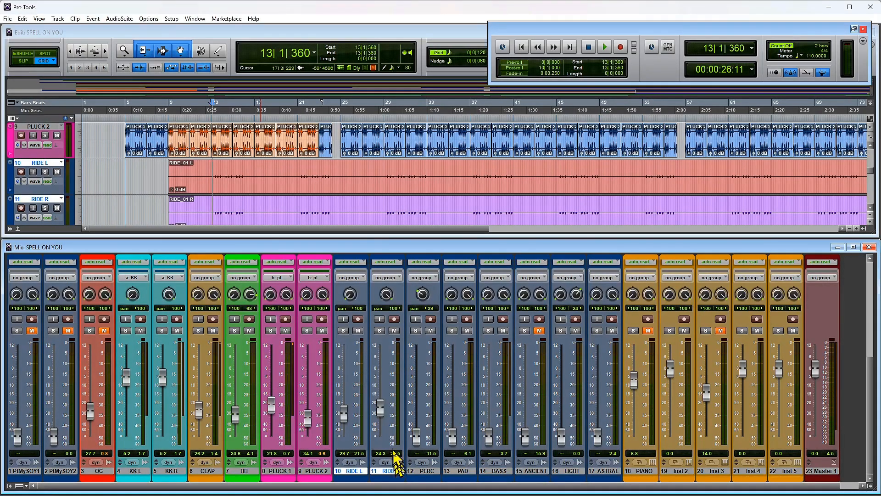
double_click(392, 480)
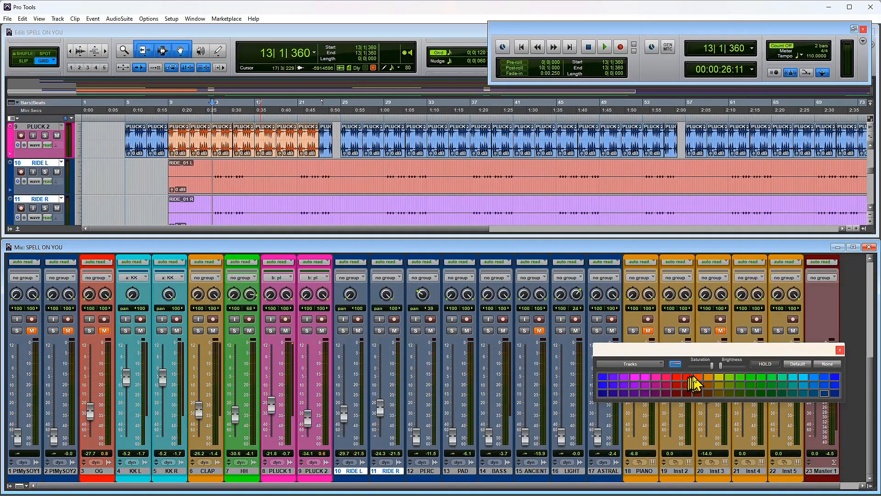
click(698, 377)
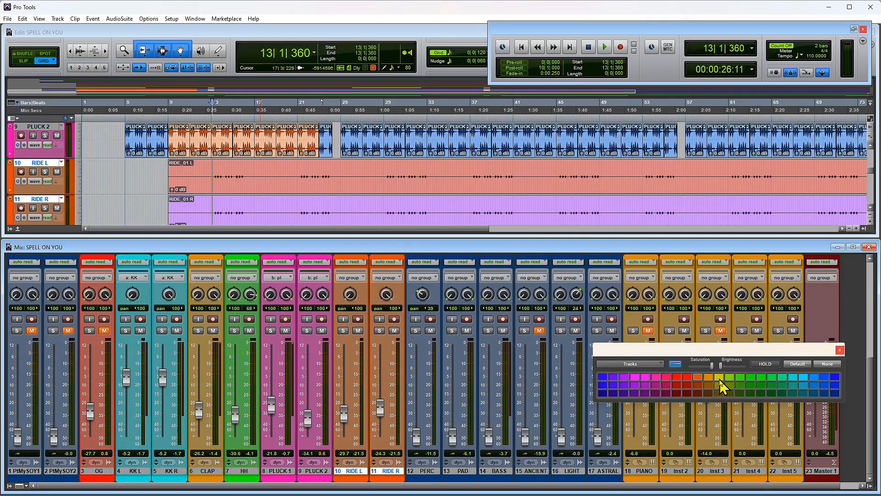
click(720, 377)
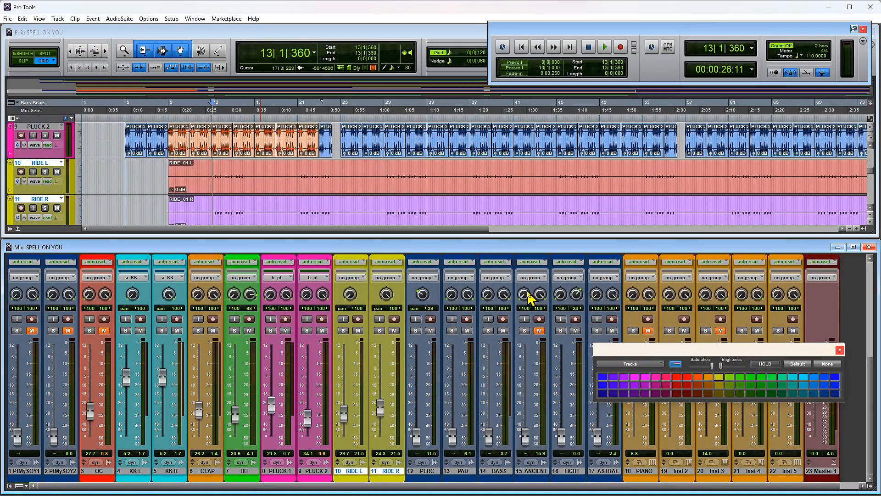
Play the mix from the start of the PERC clip and raise the PERC fader to about -21.0 dB.
click(430, 473)
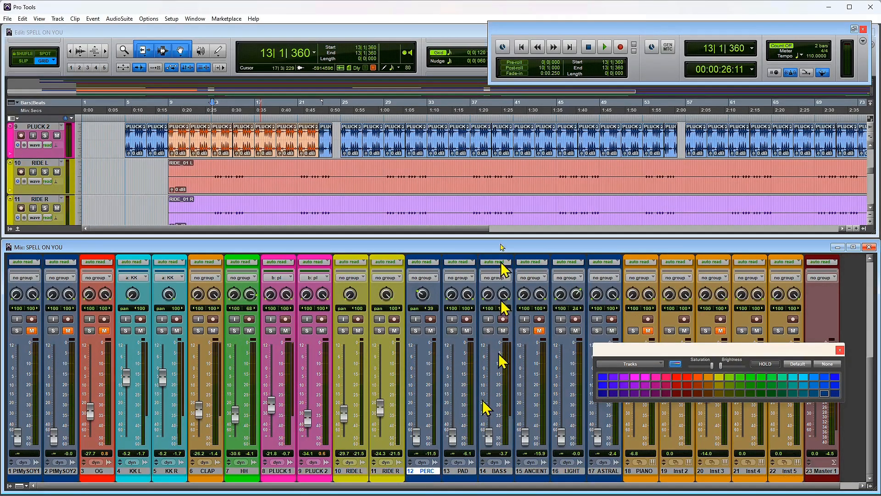
scroll(480, 174, down, 2)
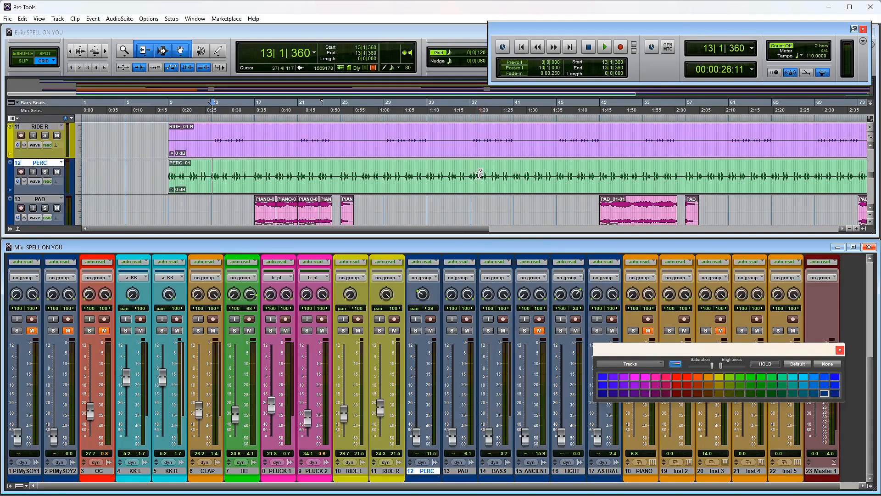
click(455, 186)
key(space)
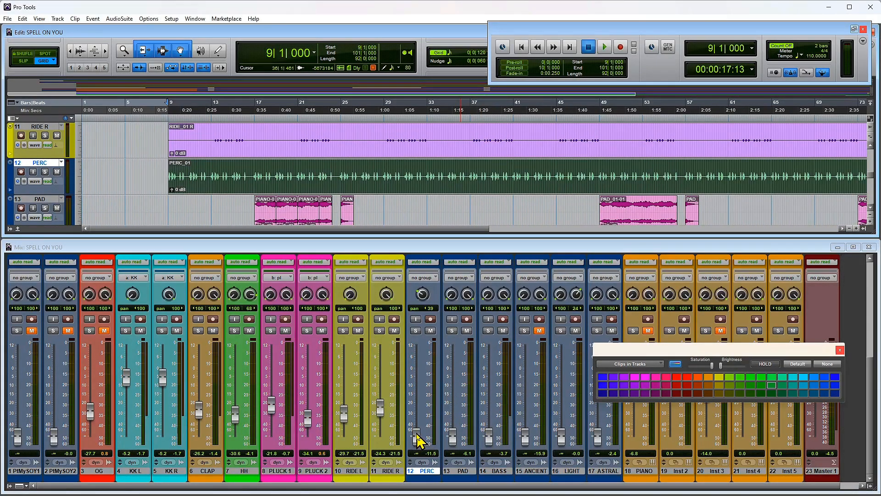
drag(418, 439, 420, 406)
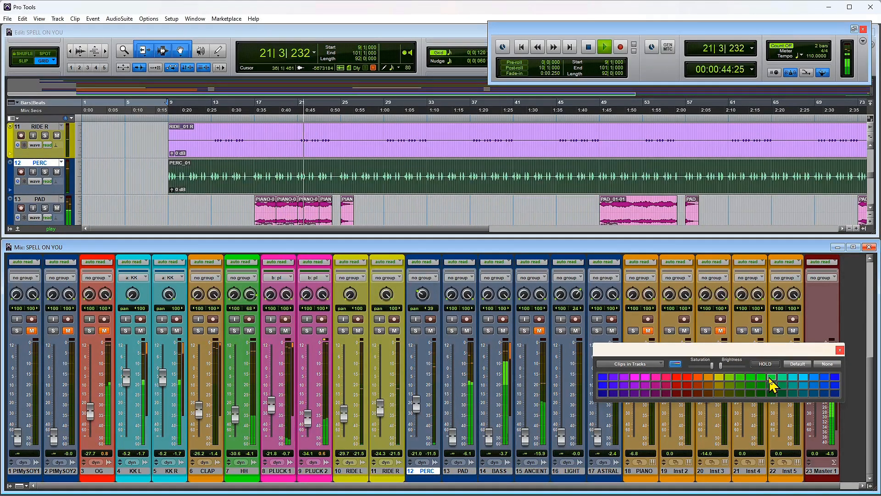
Recolour the PERC track blue, close the colour palette and stop playback.
click(428, 473)
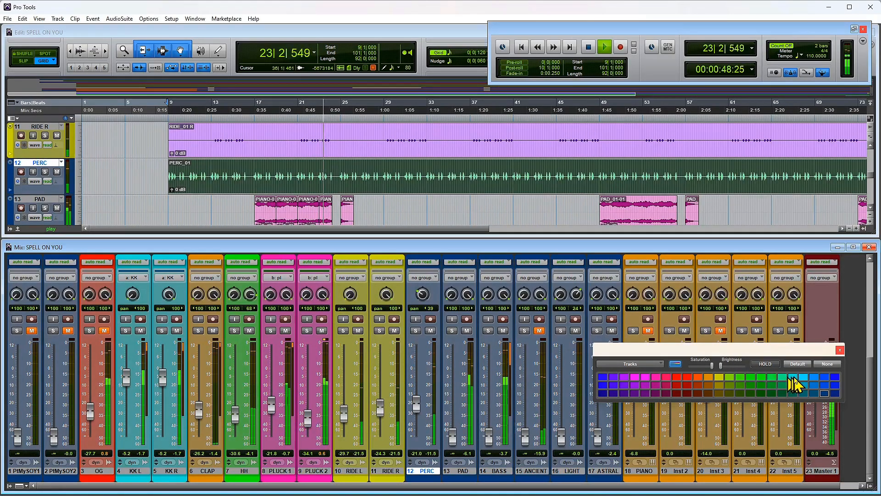
click(825, 377)
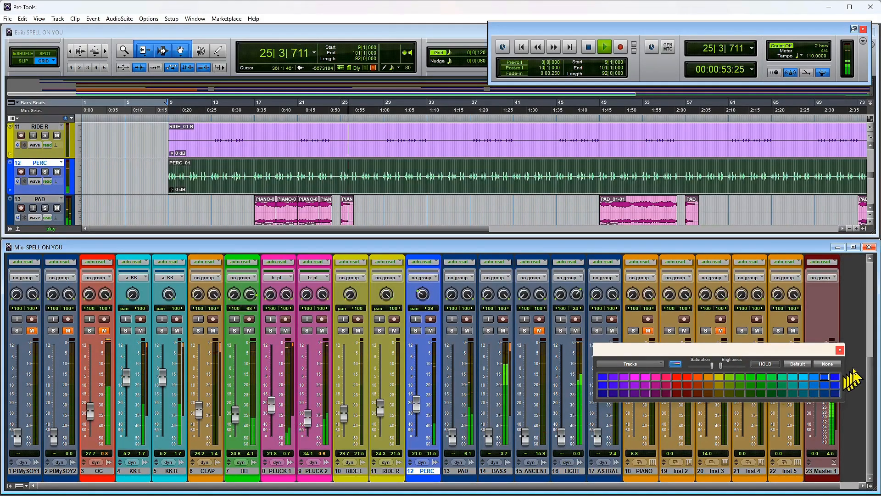
click(840, 349)
key(space)
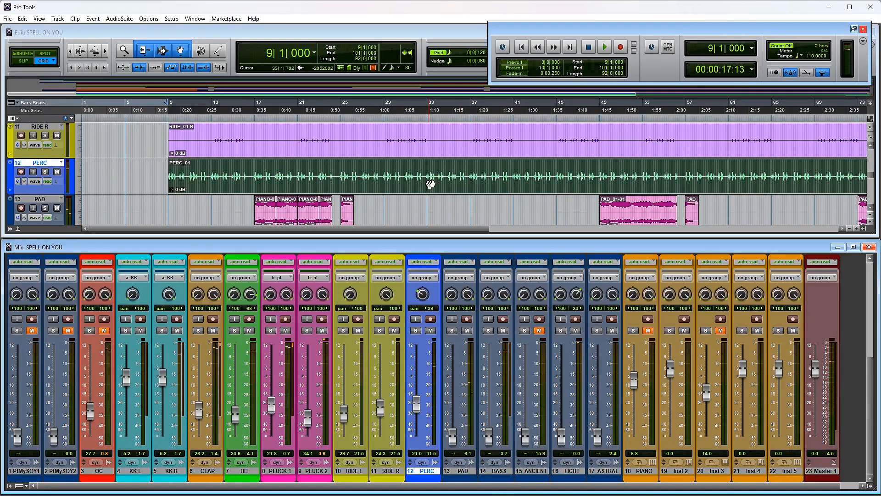
Select the first PAD clip at bar 17 and raise the PAD fader to about -32.2 dB during playback.
click(450, 203)
scroll(402, 207, down, 1)
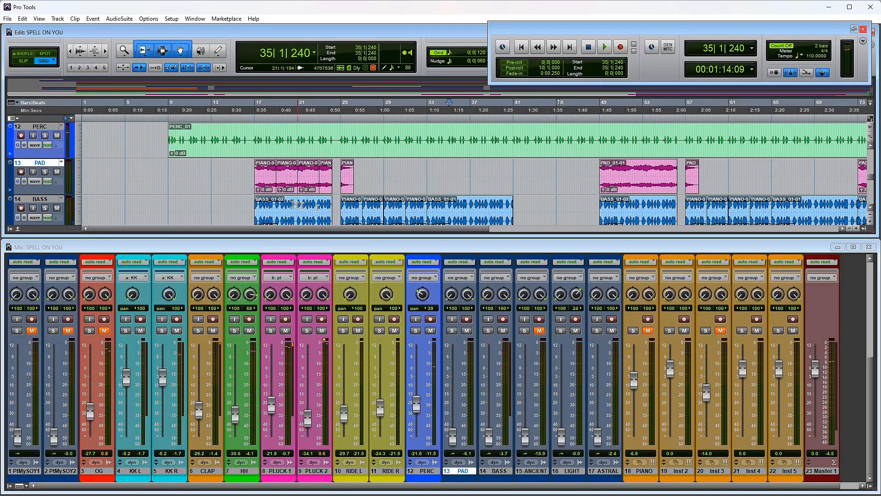
click(264, 185)
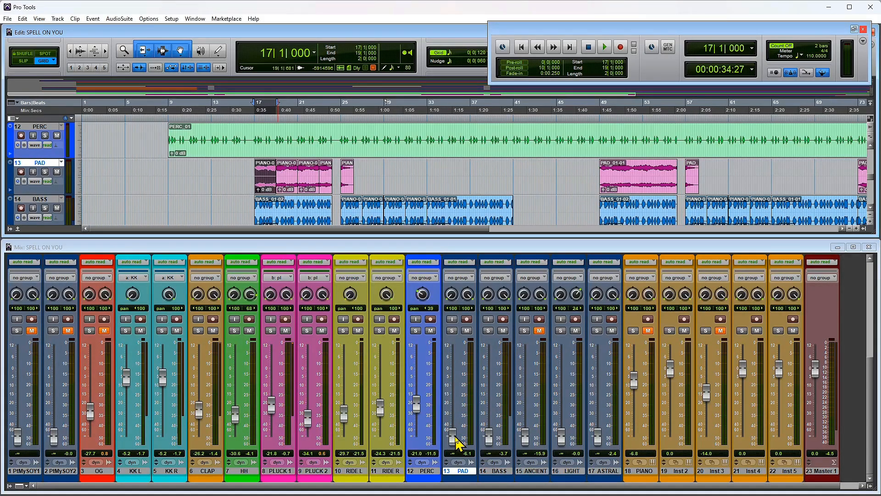
key(space)
drag(459, 443, 459, 417)
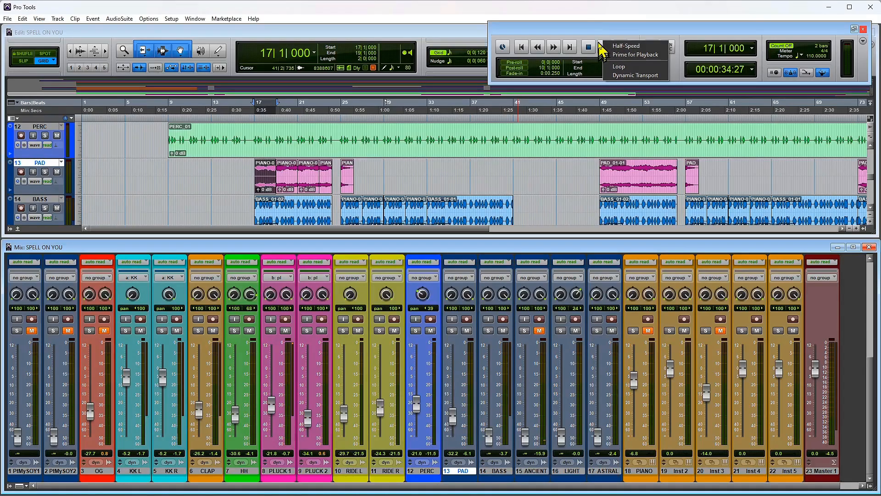
Turn on loop playback and play the selected two-bar PAD clip in a loop.
click(605, 47)
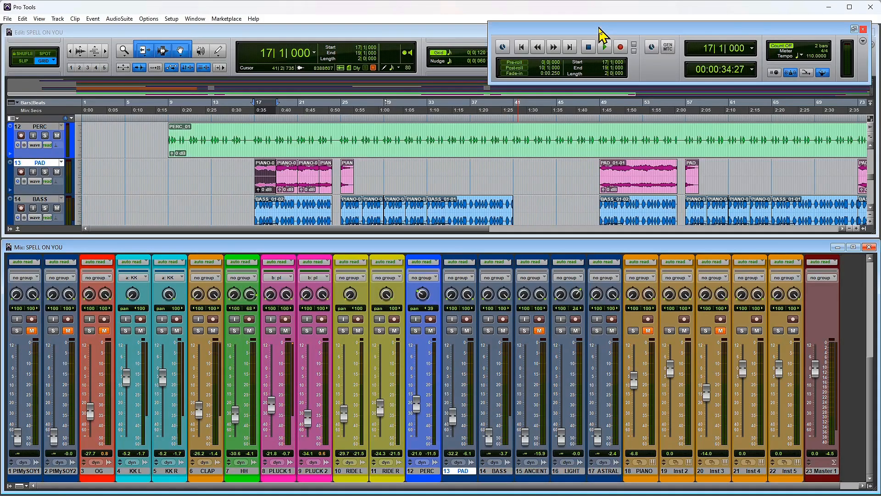
right_click(606, 50)
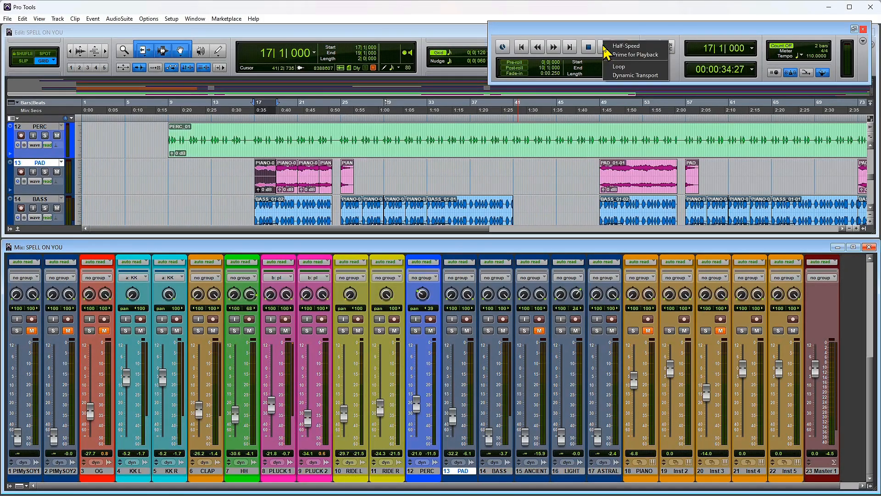
click(617, 67)
key(space)
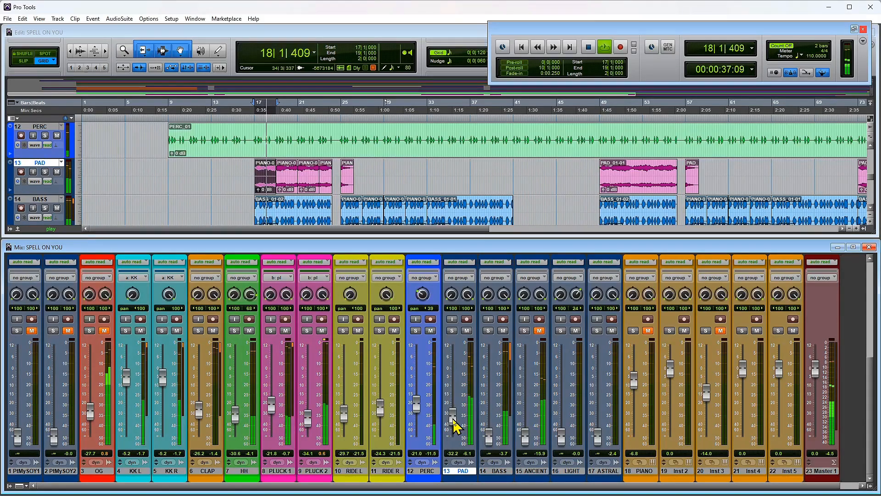
Recolour the PAD track teal while the loop plays.
double_click(468, 477)
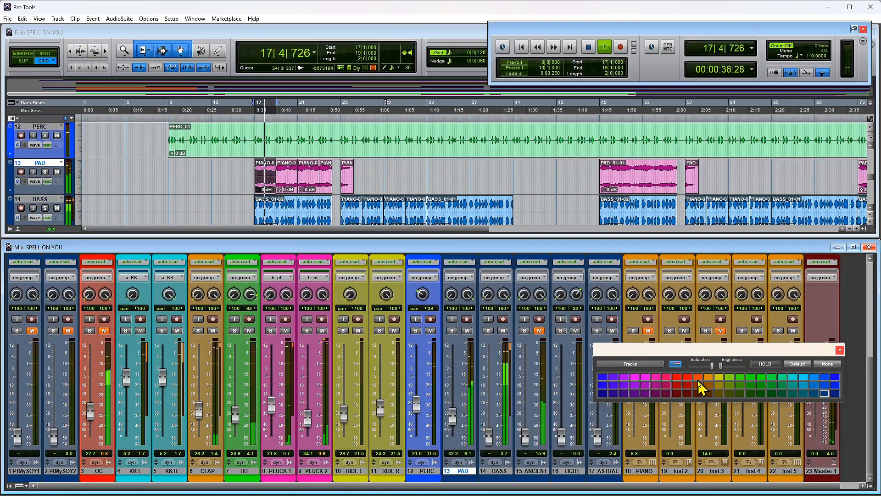
click(698, 386)
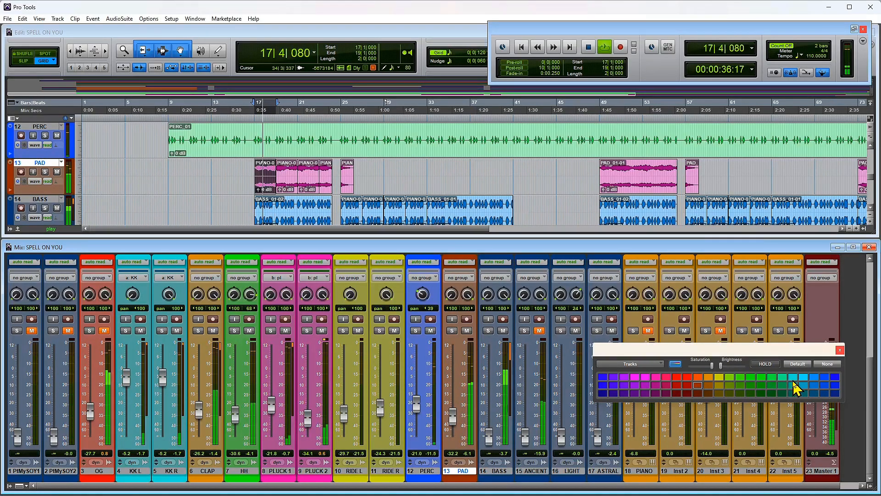
click(794, 385)
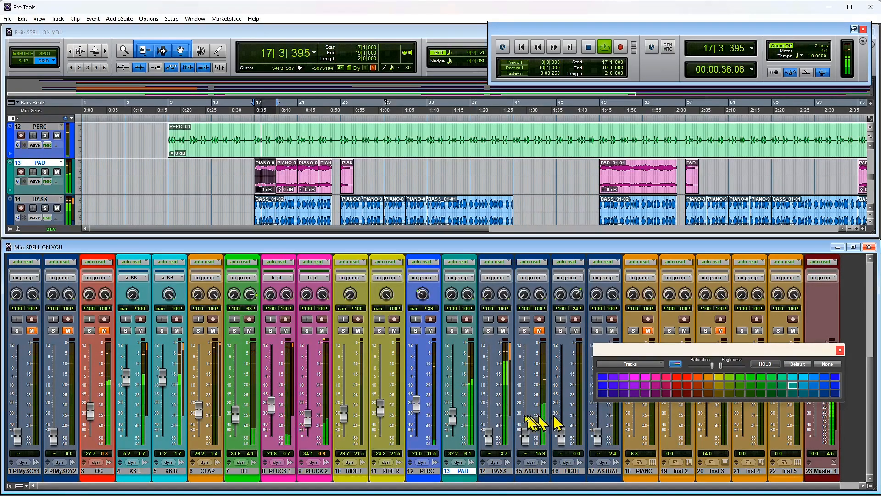
Select the BASS track, bring its insert slots into view and stop the loop playback.
click(494, 472)
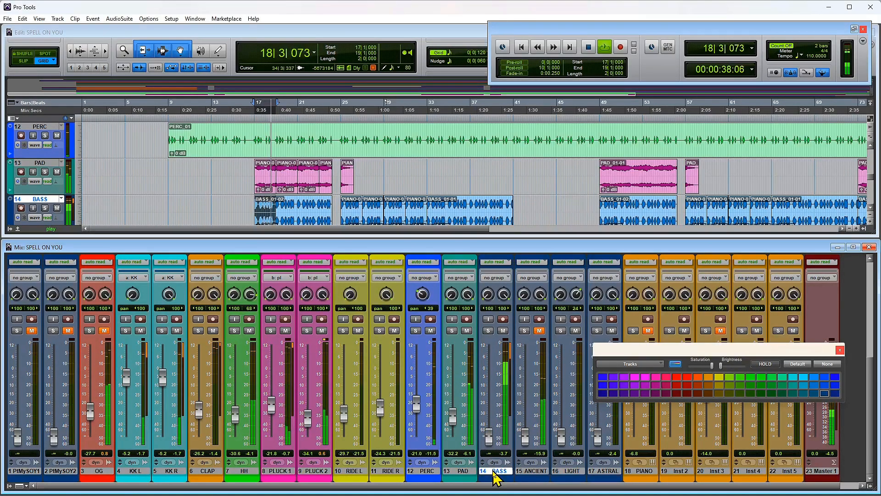
mouse_move(489, 434)
mouse_down()
mouse_move(492, 412)
mouse_move(459, 415)
mouse_move(491, 425)
mouse_up()
scroll(422, 455, up, 3)
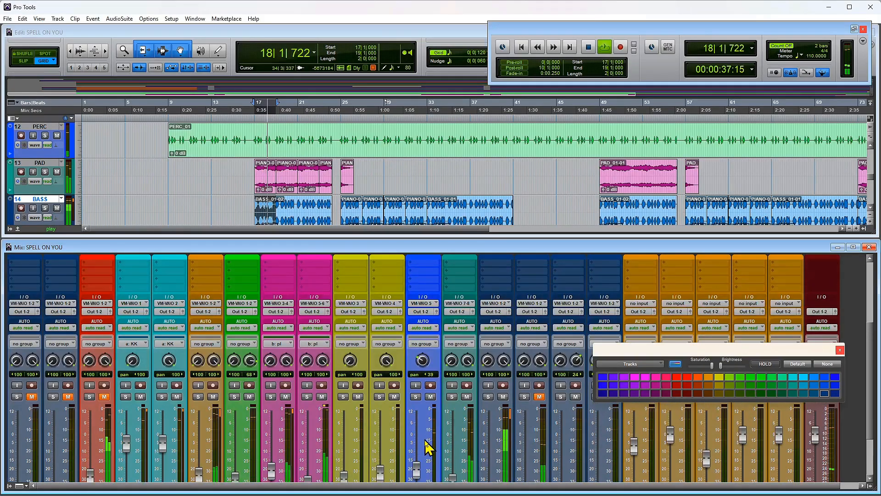
scroll(427, 445, up, 3)
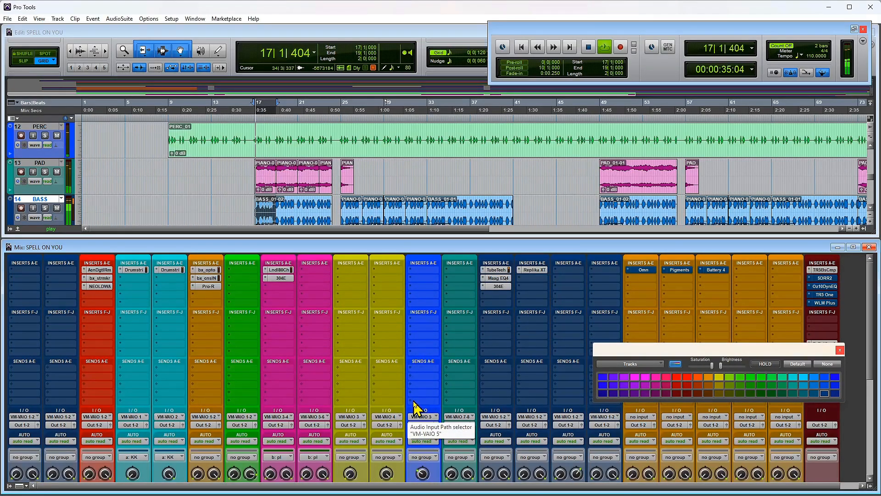
key(space)
Check the insert slots of the PERC and PAD tracks, selecting the PAD track.
scroll(416, 436, down, 2)
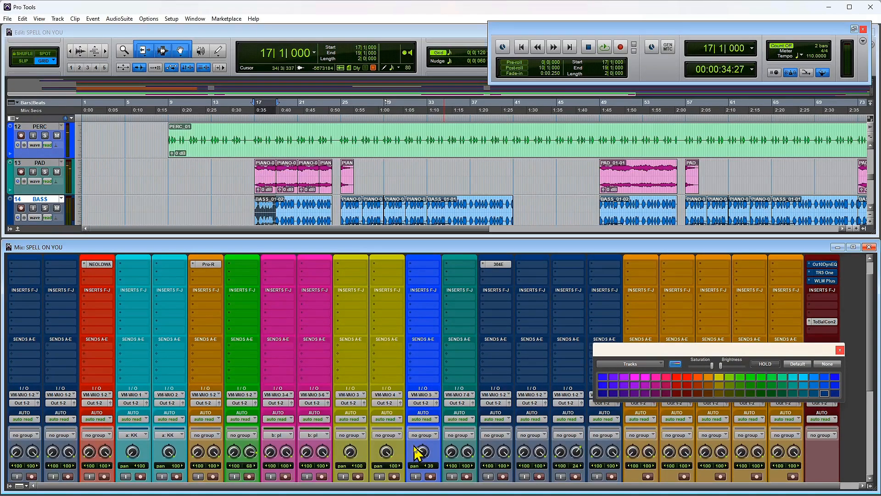
scroll(416, 456, down, 3)
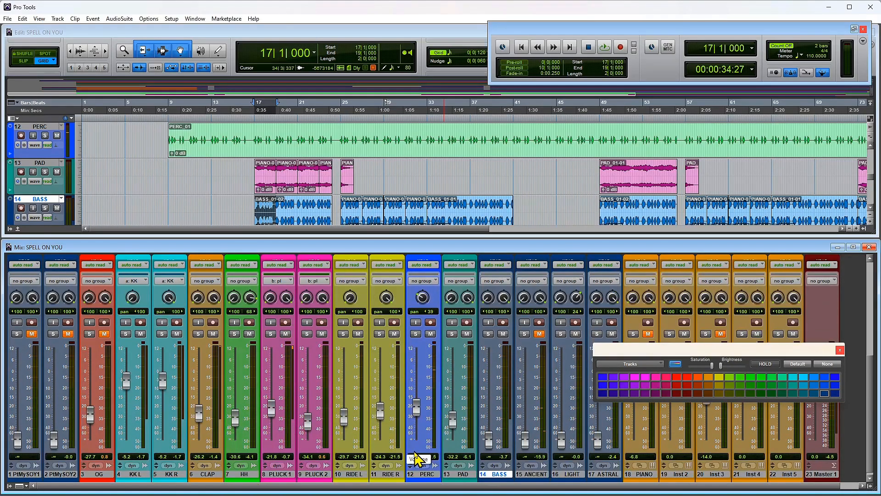
scroll(415, 454, up, 5)
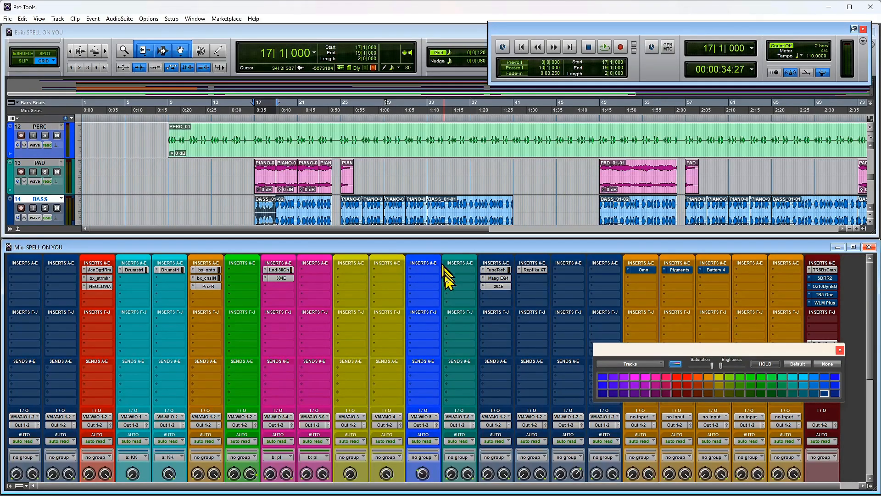
scroll(468, 282, down, 3)
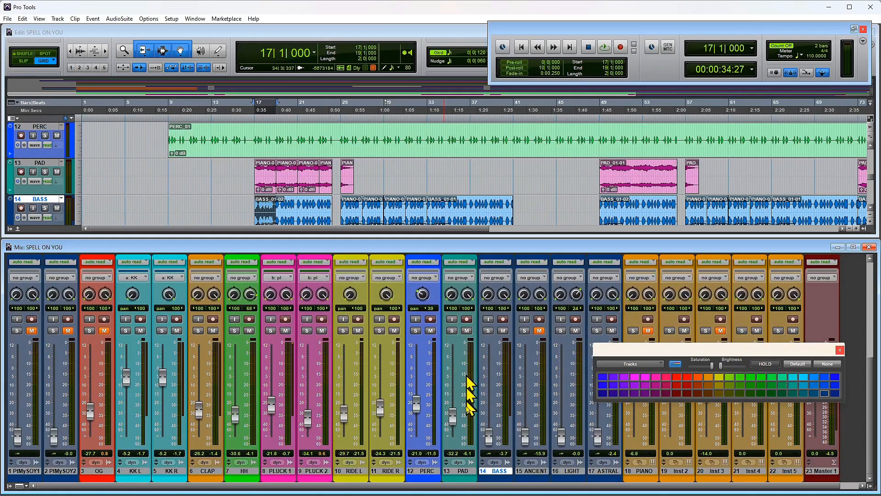
click(466, 473)
scroll(456, 321, up, 3)
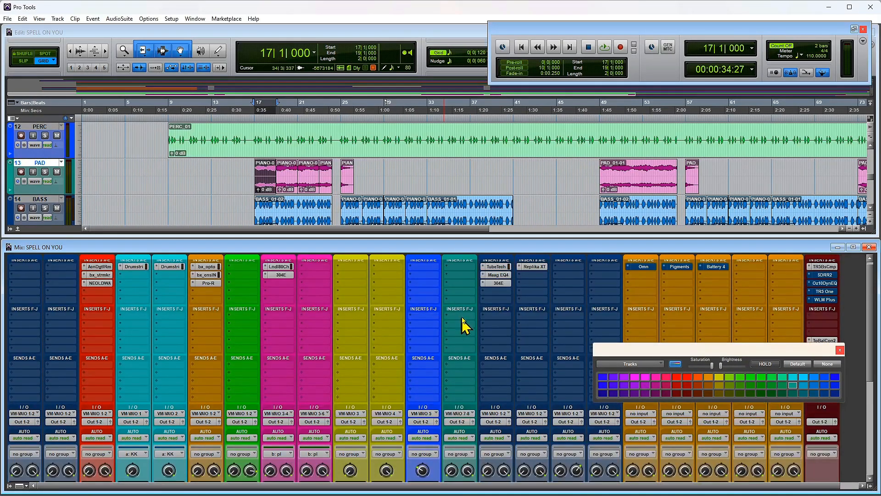
scroll(500, 284, down, 3)
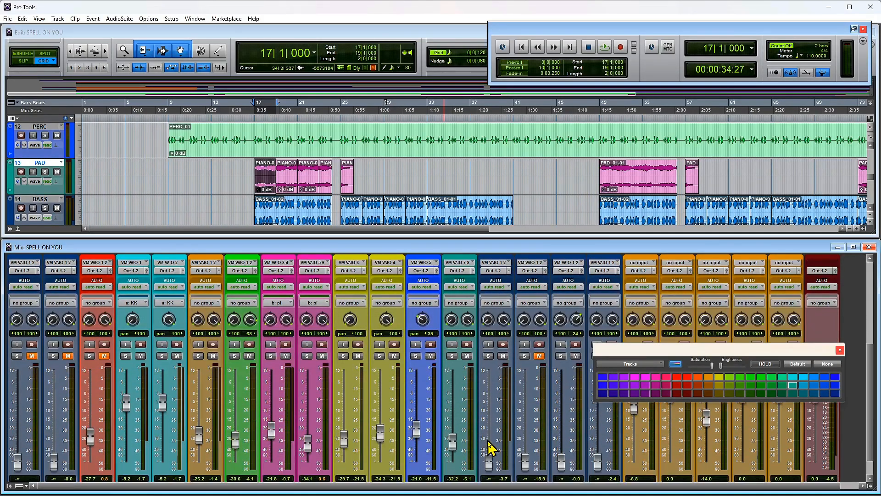
scroll(497, 481, down, 1)
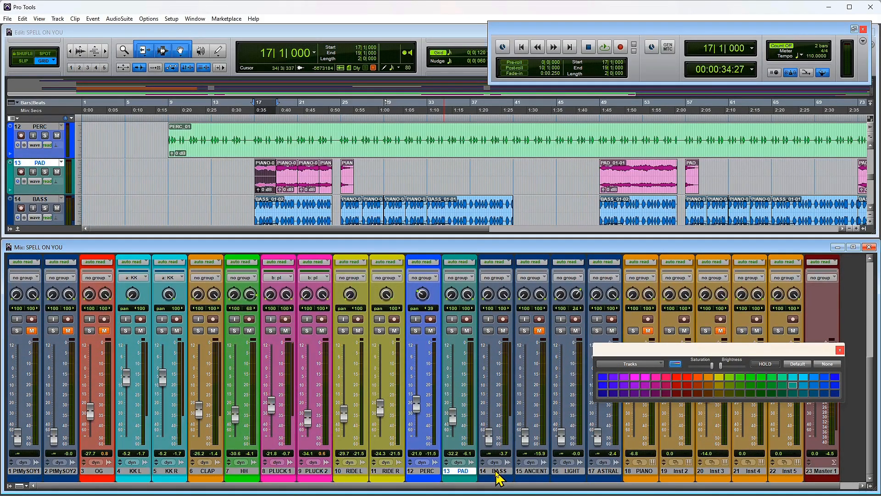
Select and solo the BASS track and raise its fader to about -19.8 dB.
click(497, 474)
scroll(495, 367, up, 4)
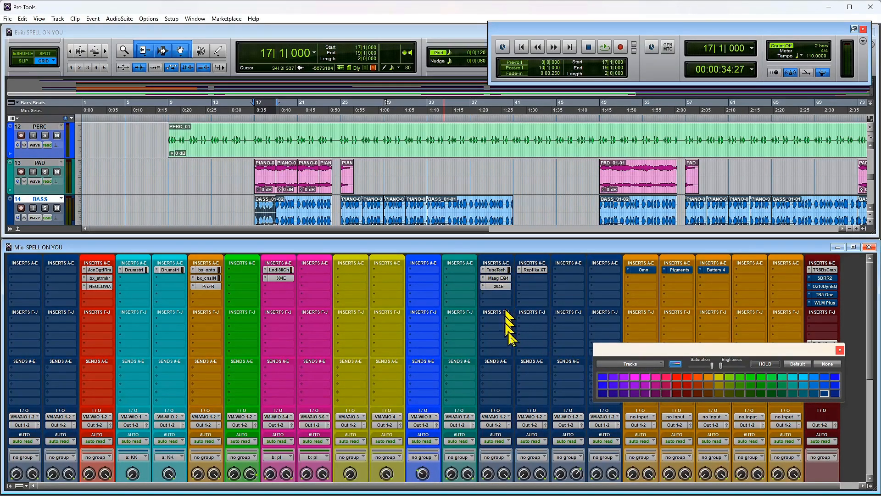
scroll(508, 367, down, 5)
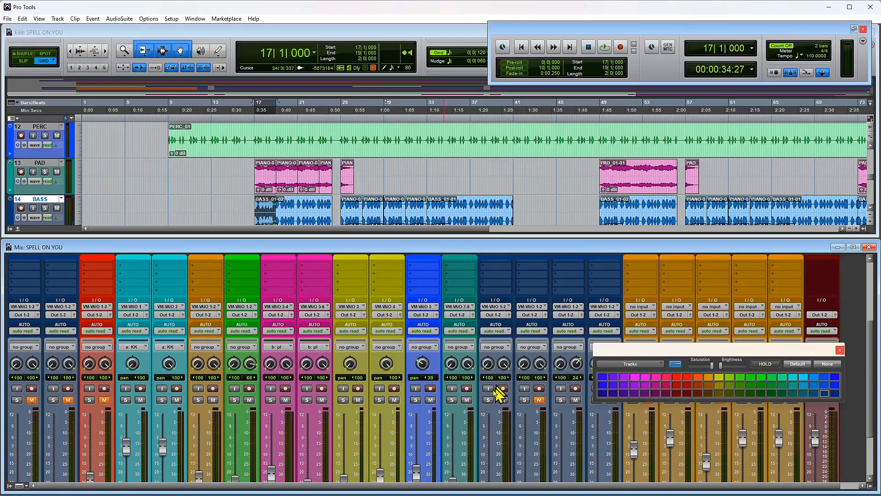
click(488, 400)
scroll(491, 413, down, 3)
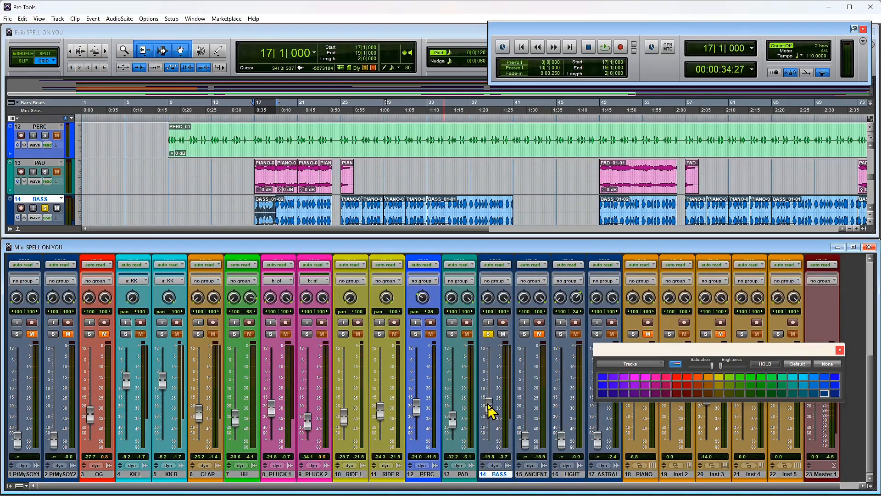
Play the soloed bass in a loop and review the Tube-Tech CL 1B compressor settings on the BASS track.
key(space)
scroll(518, 372, up, 8)
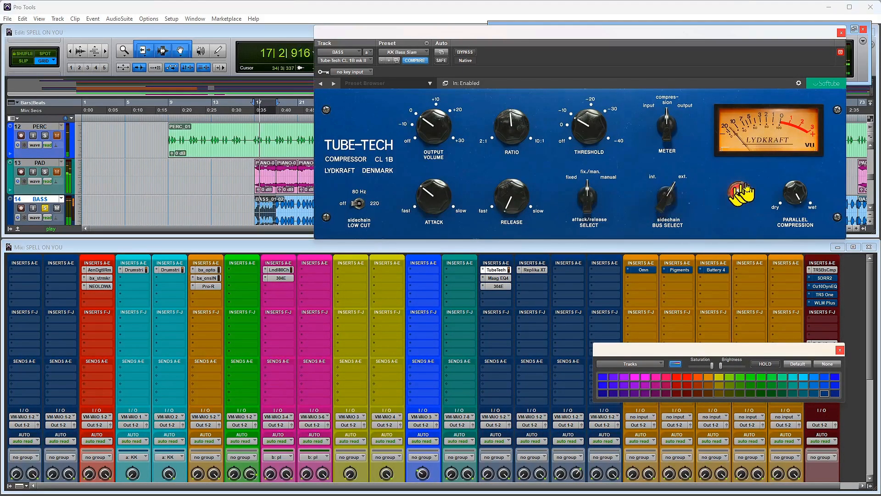
click(665, 198)
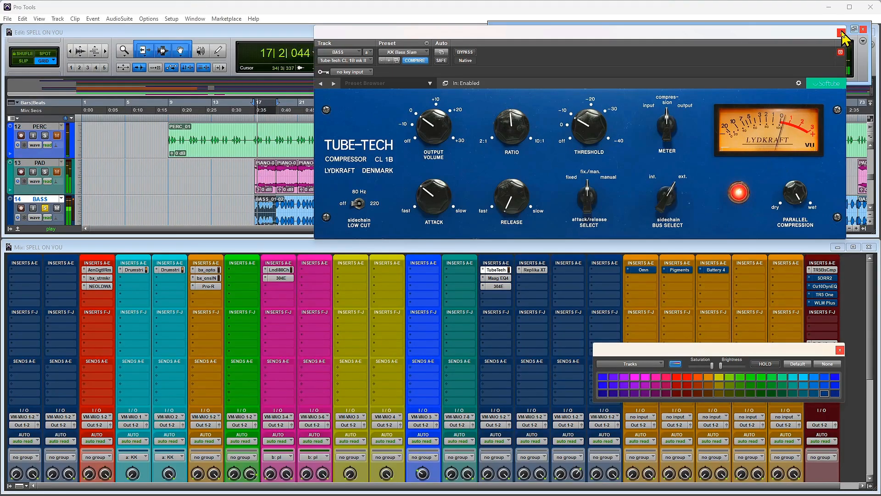
click(842, 32)
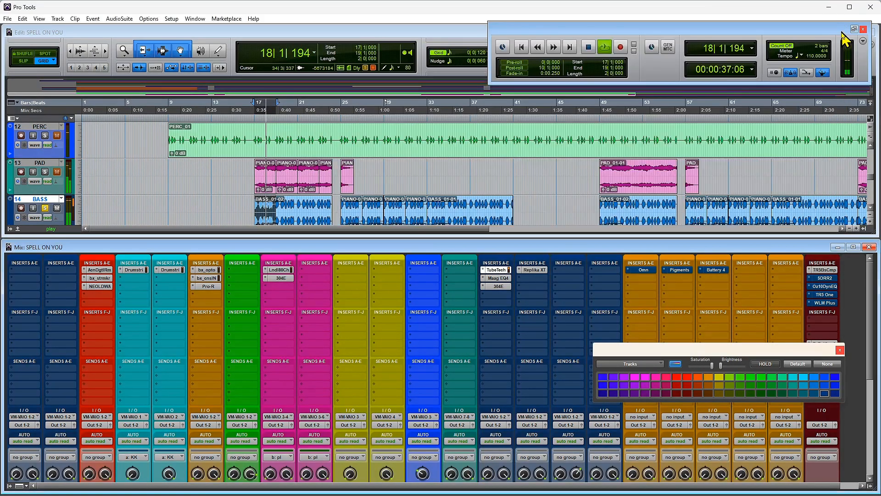
Review the Maag EQ4 and 304E equalizer settings on the BASS track, closing each plug-in after viewing.
click(499, 279)
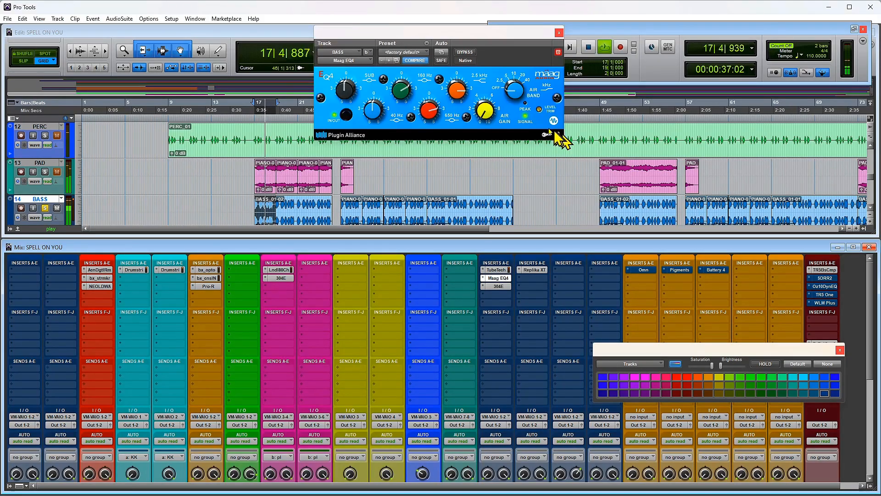
click(559, 33)
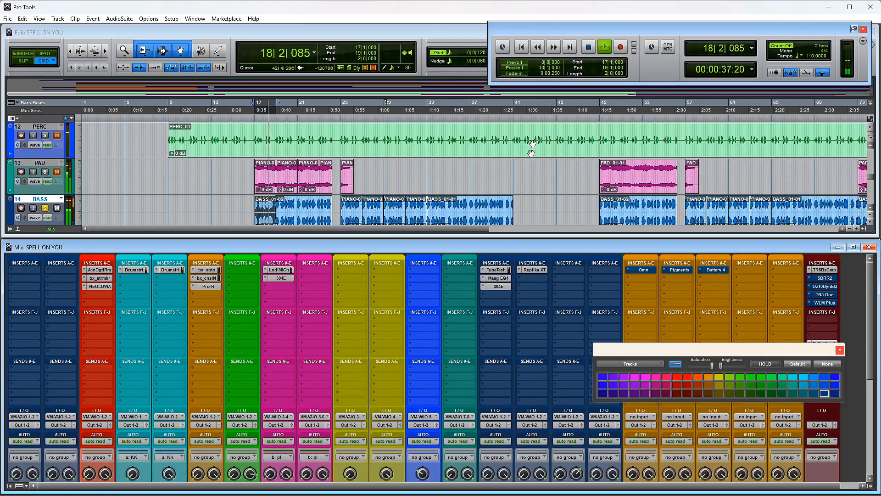
click(498, 286)
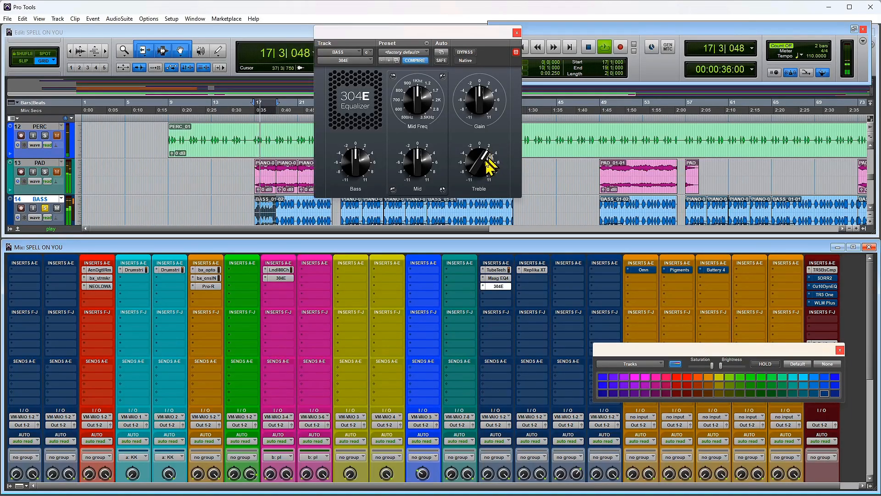
click(516, 33)
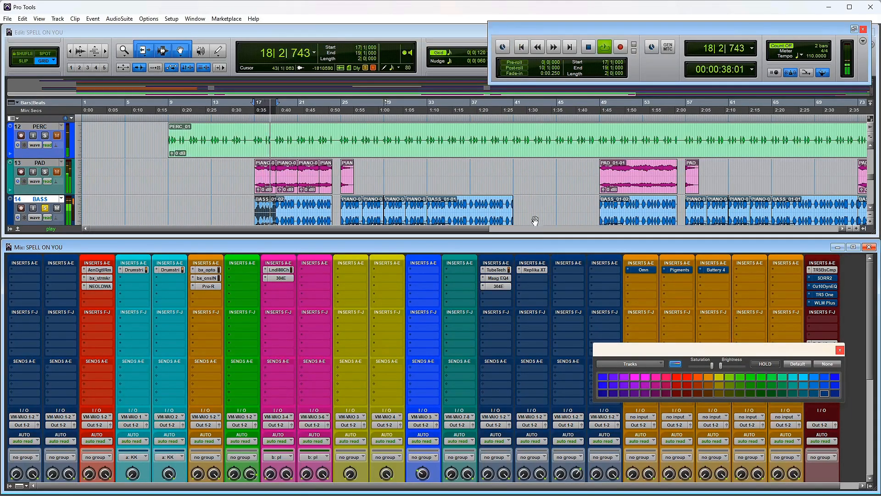
Set the BASS fader to about -23.9 dB and take the track out of solo.
scroll(505, 295, down, 3)
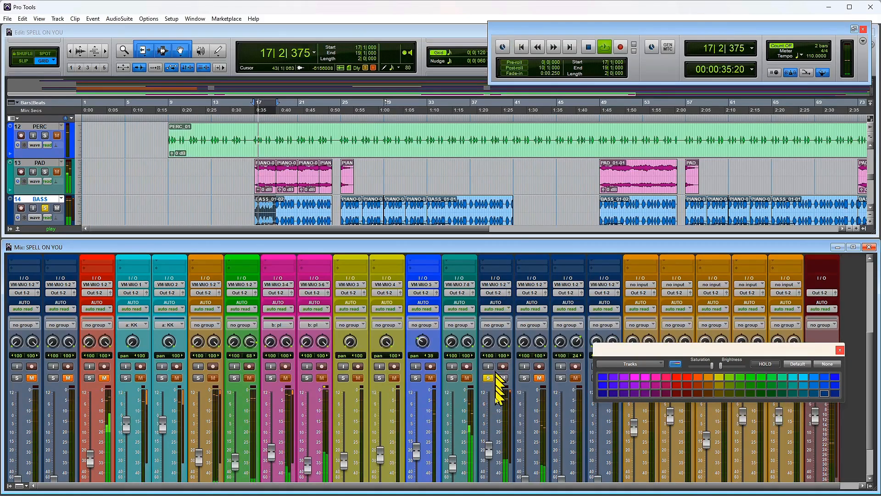
scroll(498, 390, down, 2)
drag(489, 404, 491, 456)
click(489, 330)
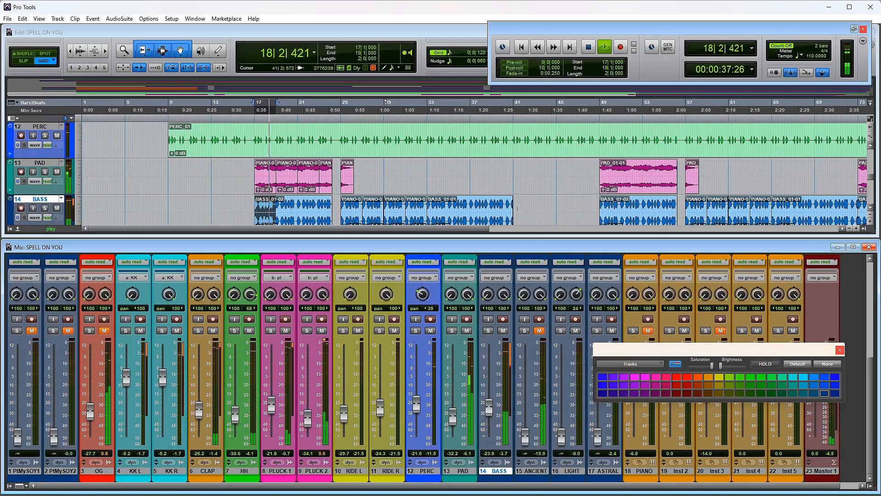
Select the LIGHT clip at bar 25, stop playback and move the colour palette clear of the ANCIENT, LIGHT and ASTRAL faders.
scroll(508, 208, down, 3)
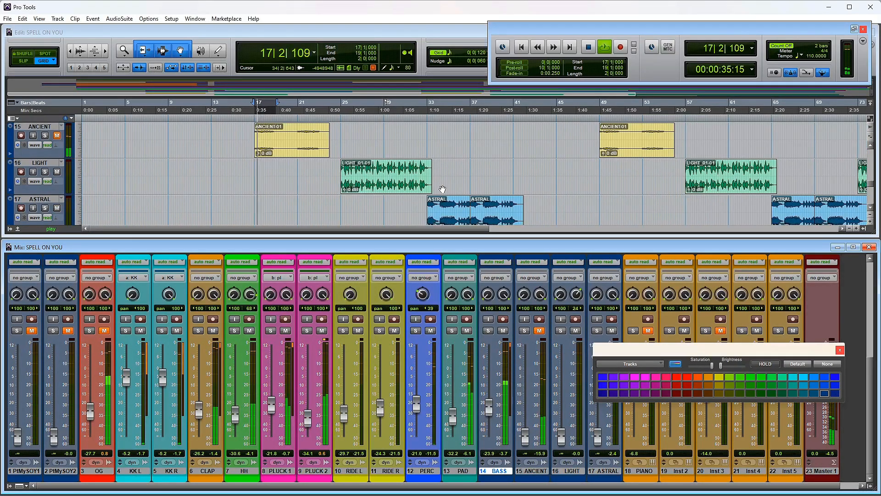
scroll(442, 191, down, 1)
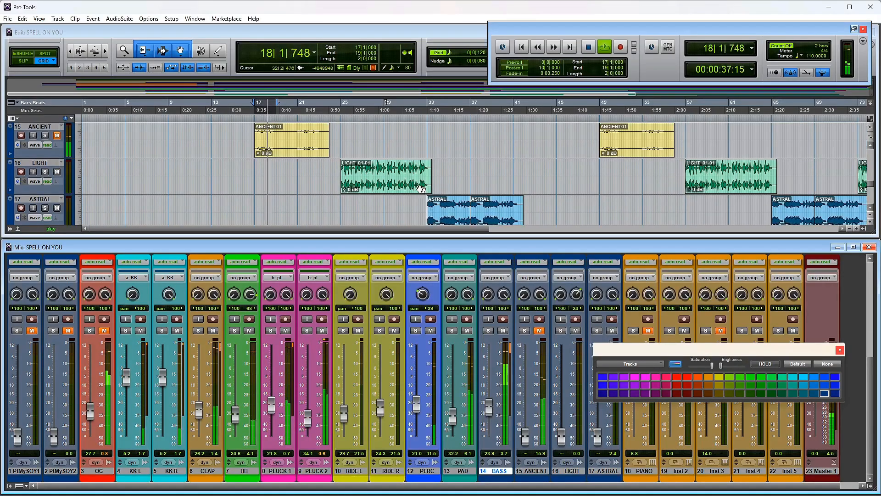
click(381, 184)
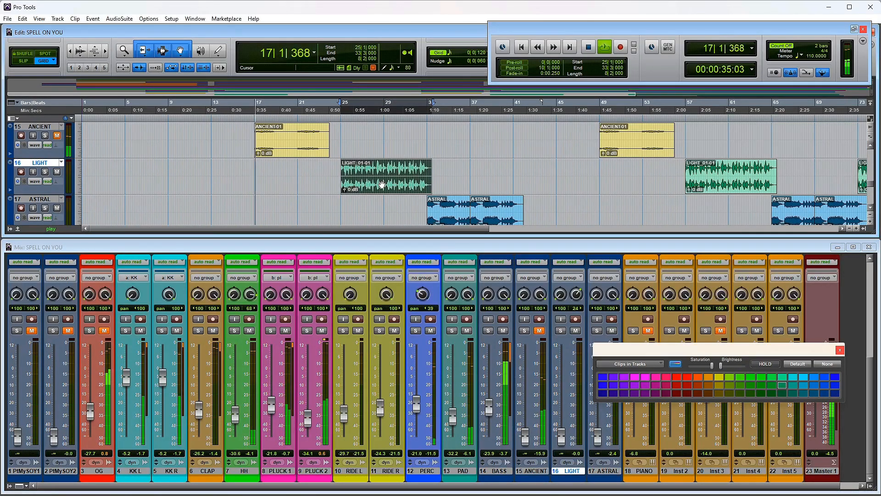
key(space)
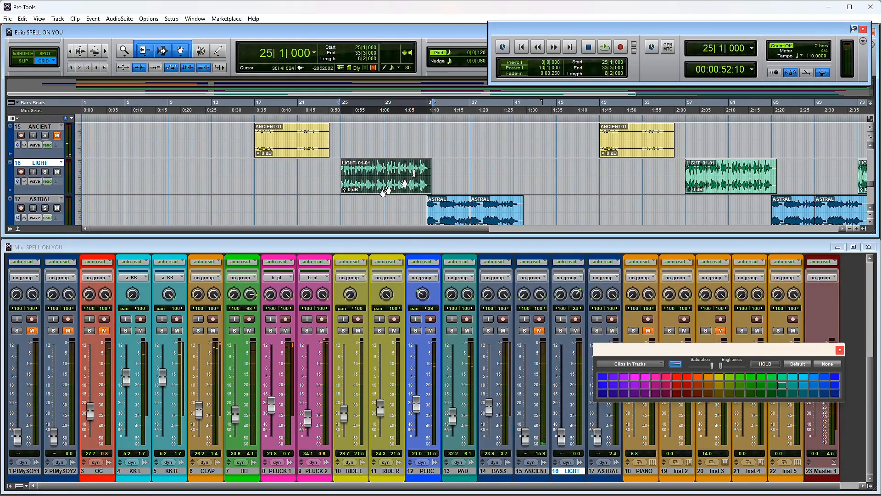
drag(636, 351, 647, 266)
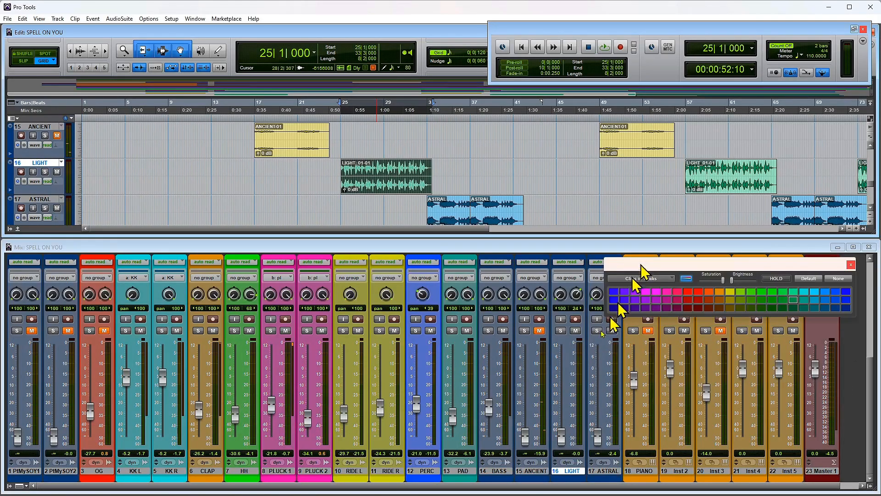
Unmute the ANCIENT track and play its clip at bar 17 in a loop.
click(531, 472)
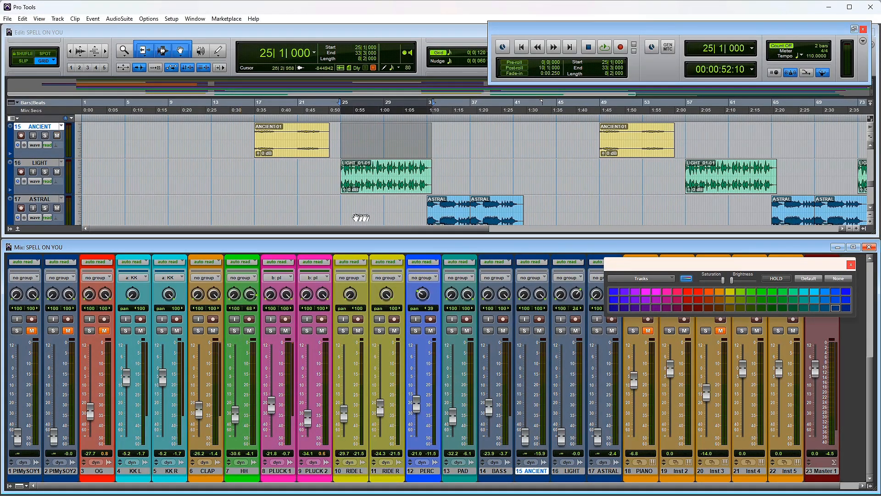
click(302, 156)
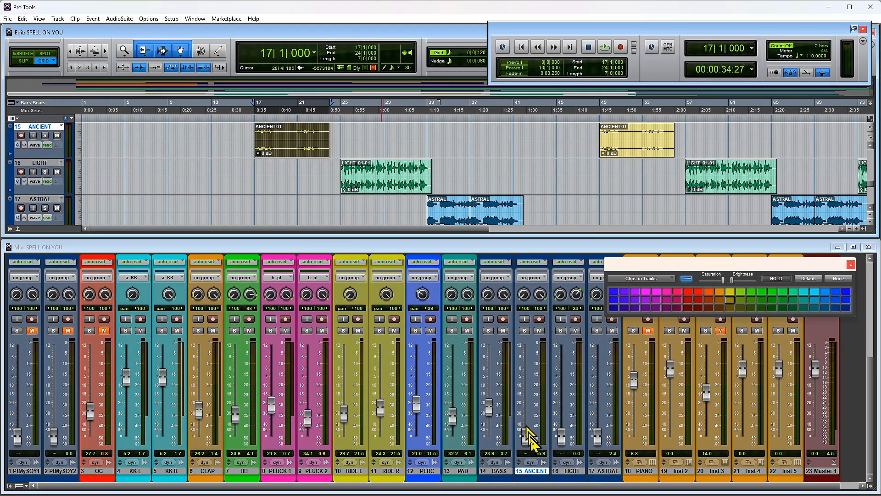
key(space)
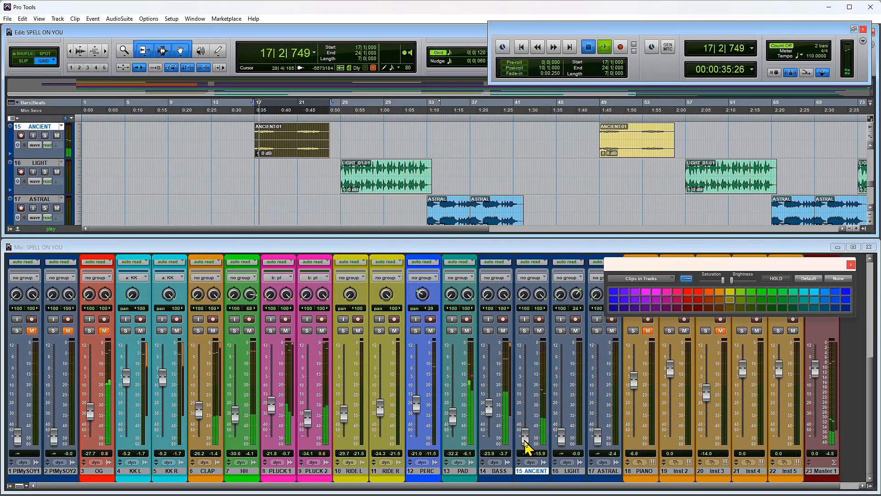
Restart the loop, raise the ANCIENT fader to about -26.0 dB and stop playback.
key(space)
key(space)
drag(526, 442, 528, 417)
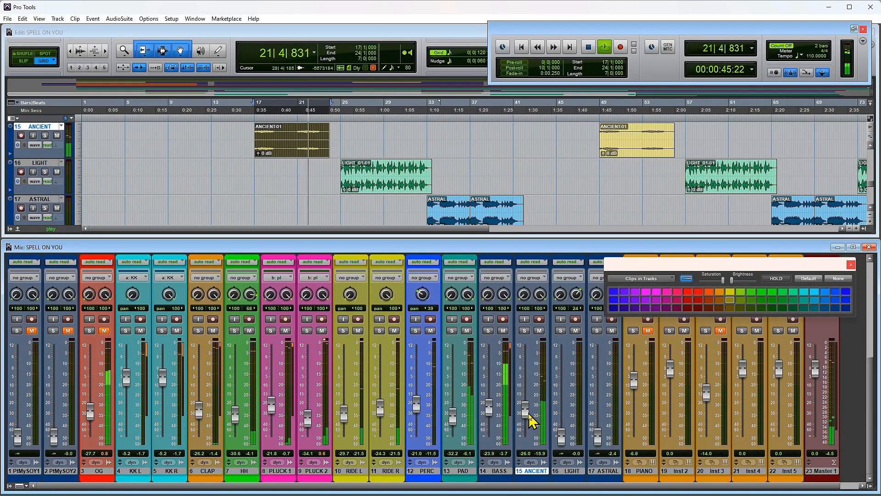
key(space)
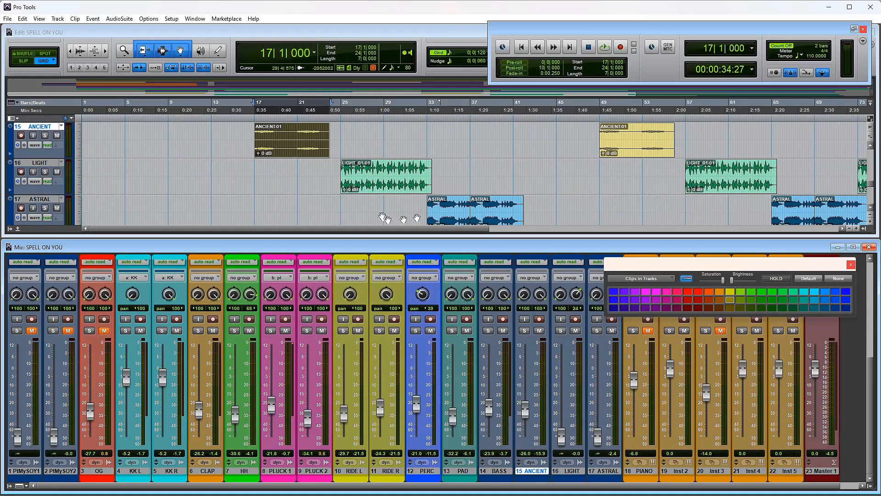
Select the ANCIENT track and open its Replika XT delay to review the settings.
click(382, 175)
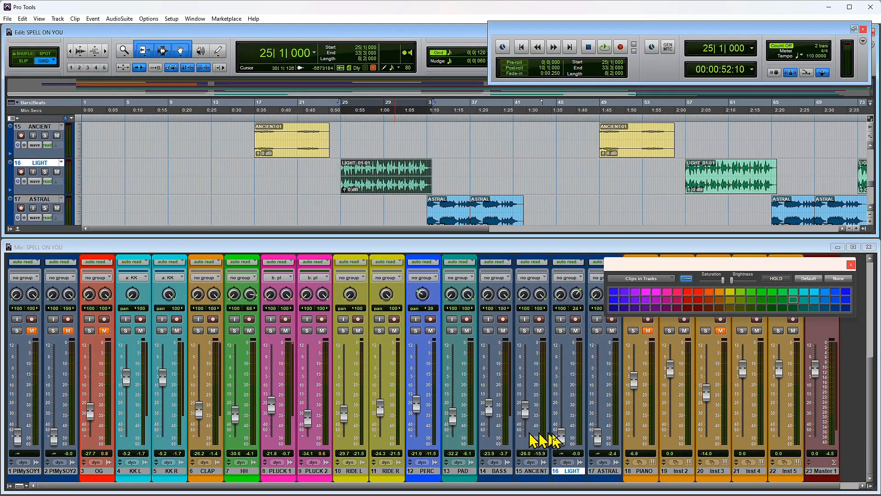
click(529, 473)
scroll(525, 450, up, 5)
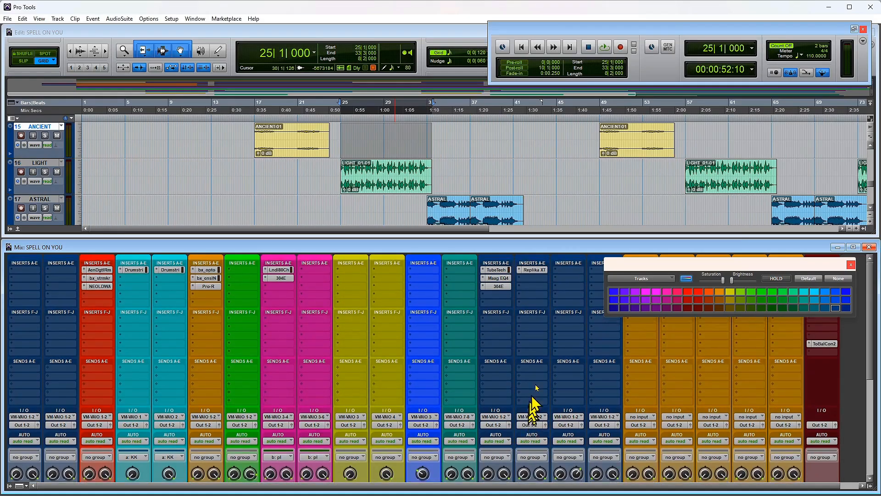
click(534, 270)
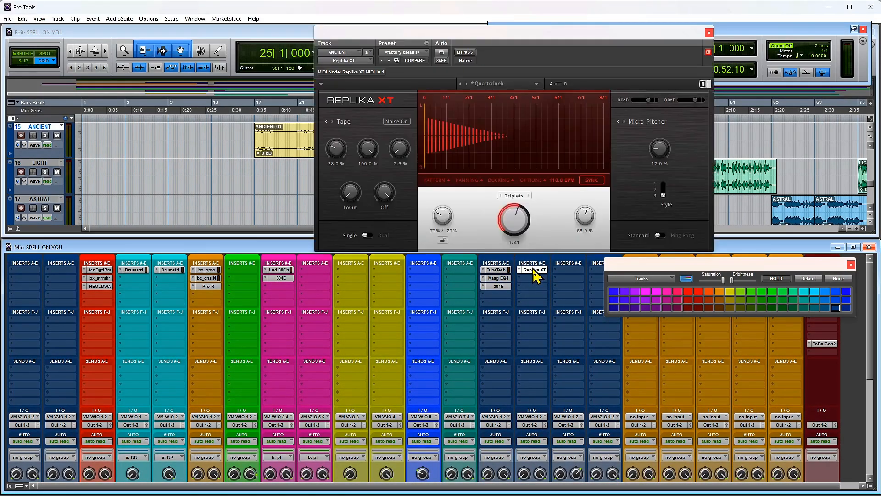
Close the Replika XT delay and colour the ANCIENT track magenta and the BASS track red.
click(709, 34)
scroll(571, 307, down, 3)
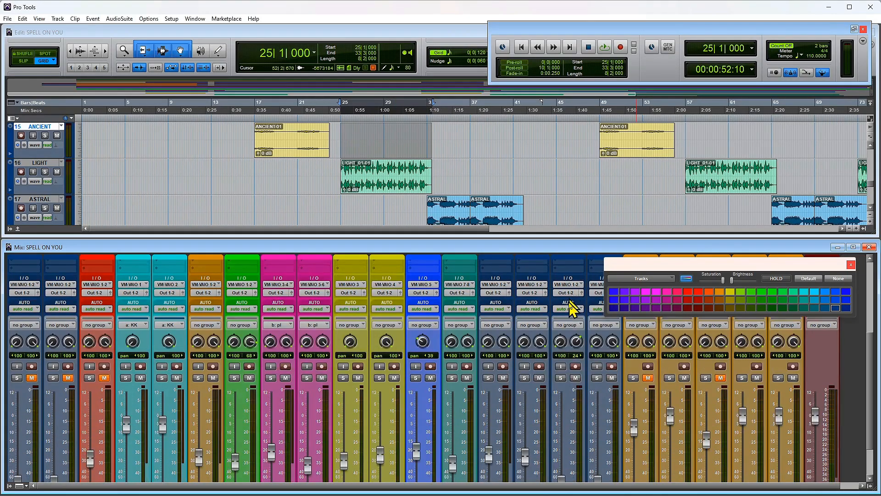
scroll(572, 312, down, 2)
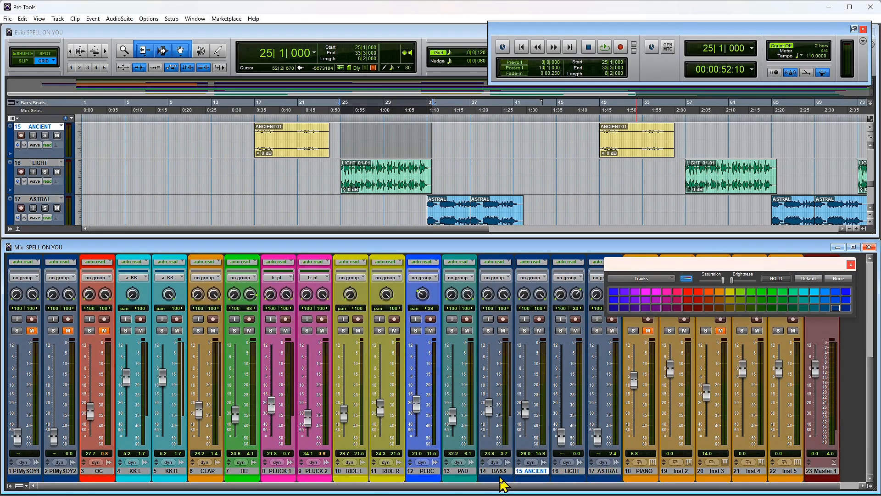
click(657, 291)
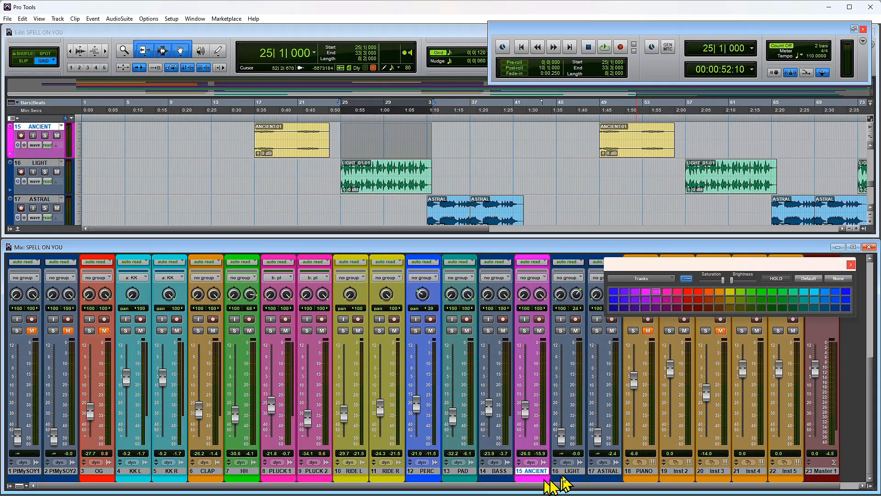
click(500, 471)
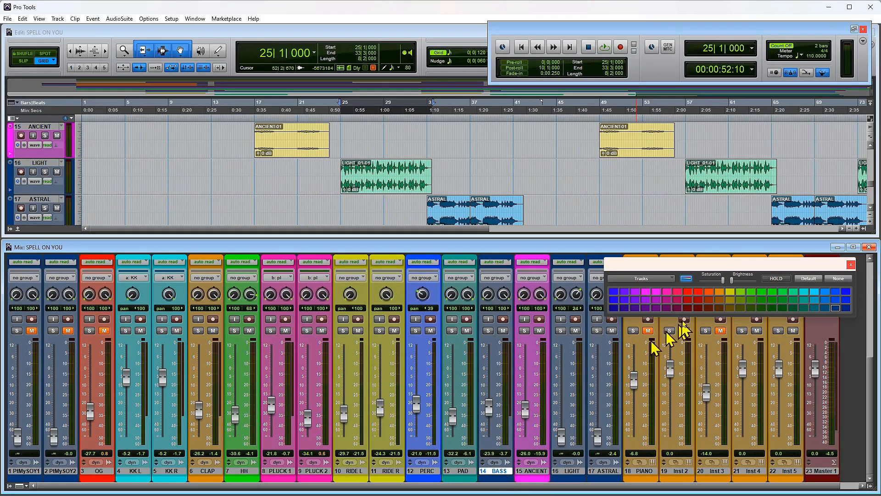
click(690, 299)
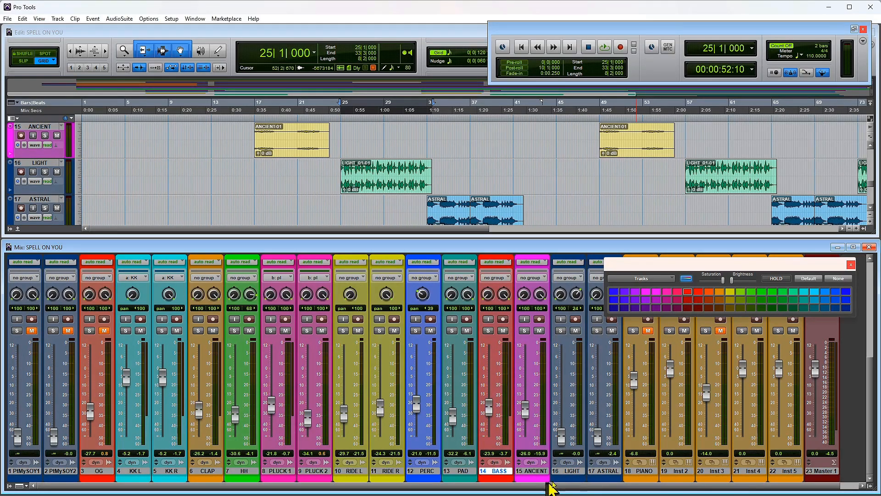
Colour the LIGHT track green, raise its fader to about -38.9 dB during playback from bar 25, and check its inserts.
click(570, 472)
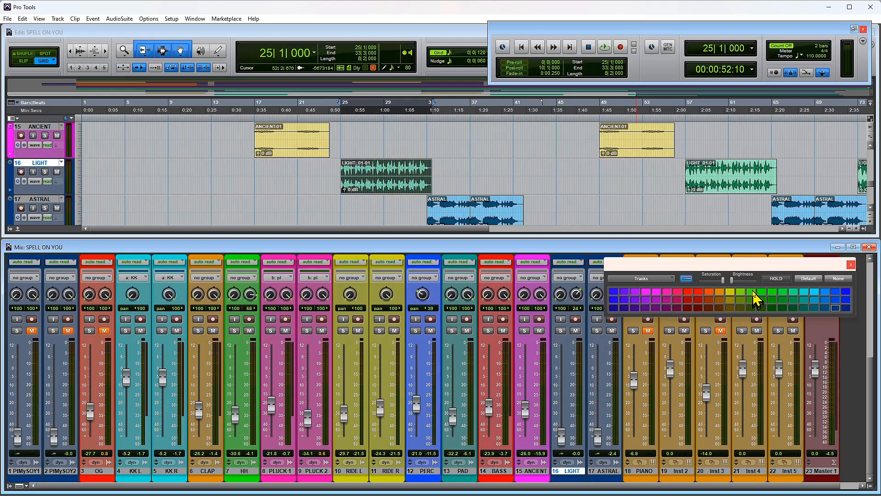
click(756, 299)
key(space)
mouse_move(564, 440)
mouse_down()
mouse_move(563, 398)
mouse_move(567, 425)
mouse_up()
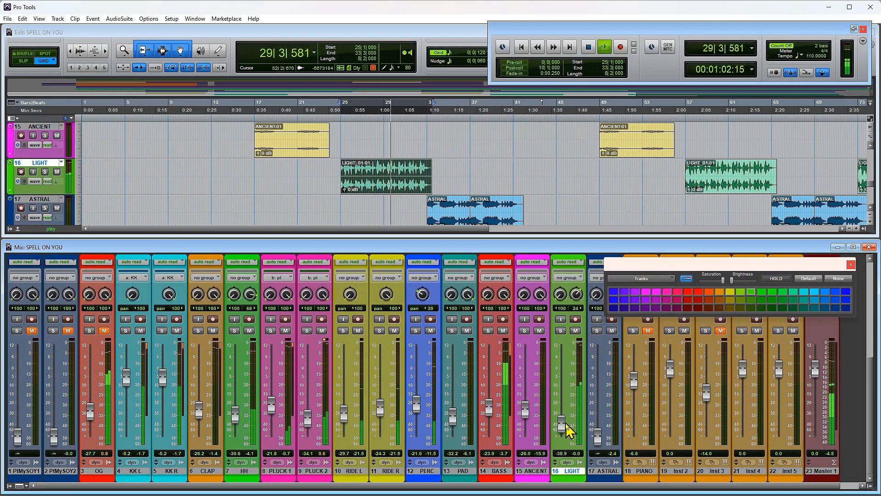
key(space)
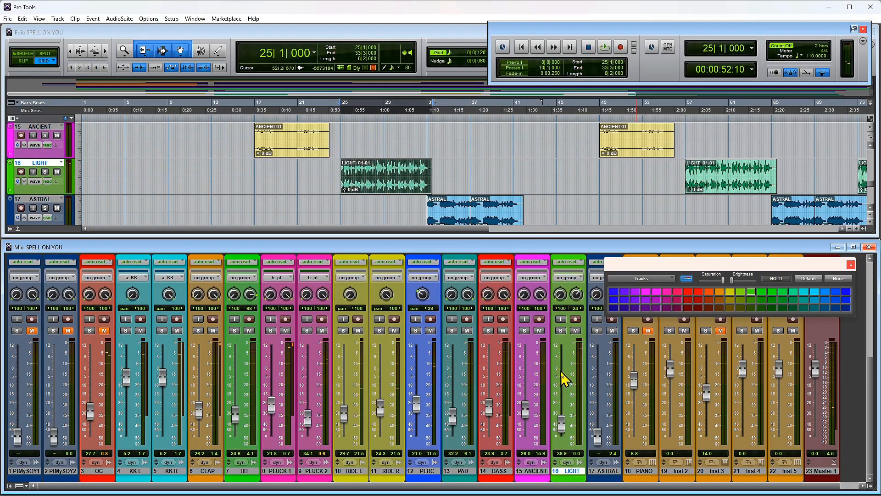
scroll(565, 381, up, 5)
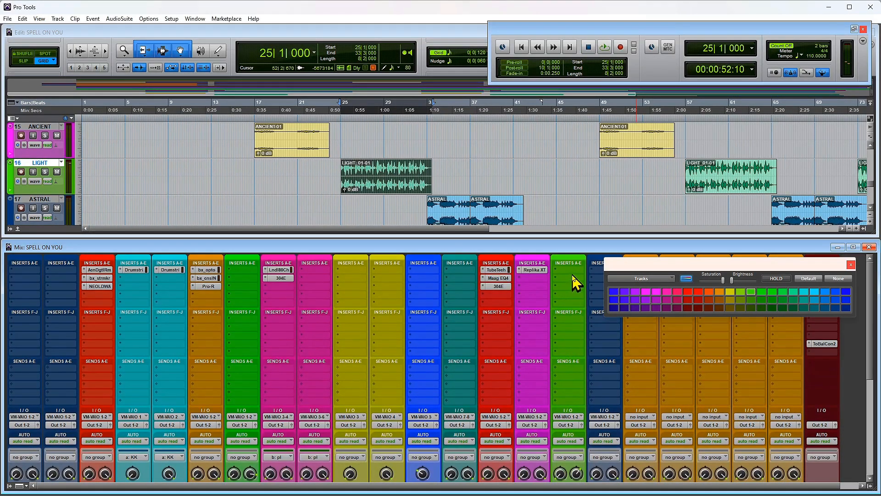
scroll(573, 283, down, 5)
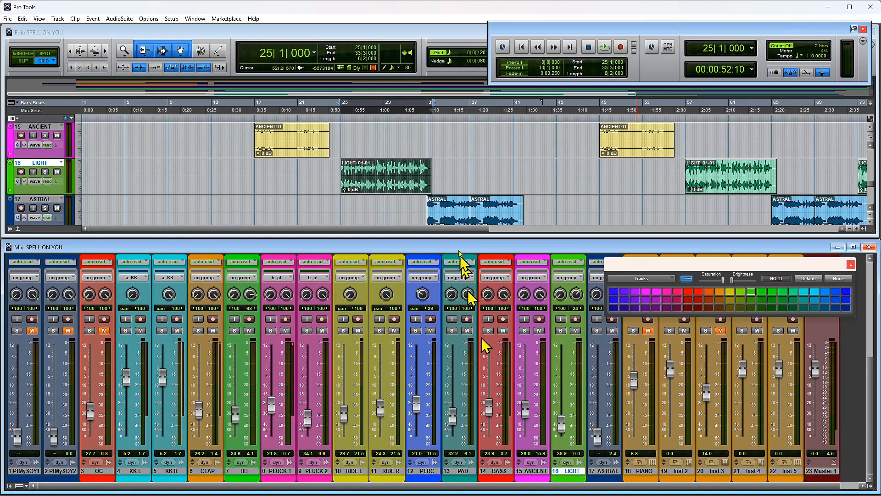
Select both ASTRAL clips from bar 33, play them in a loop and raise the ASTRAL fader to about -36.0 dB.
click(478, 223)
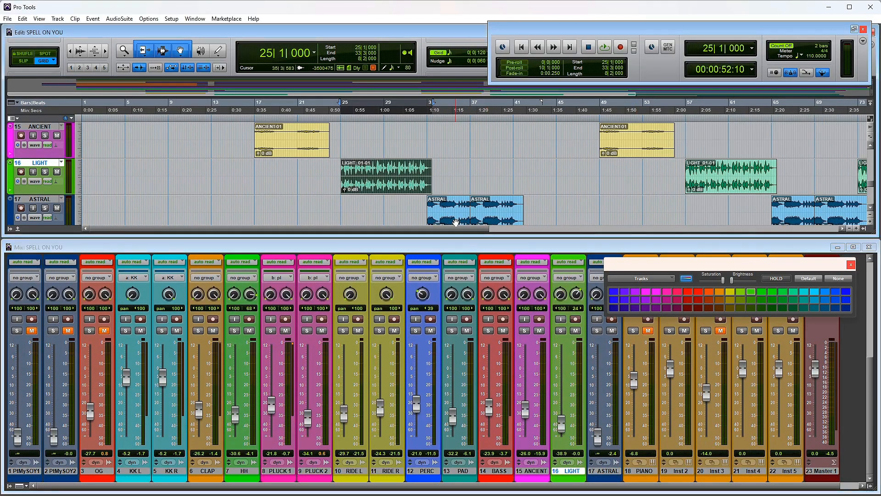
shift+click(492, 225)
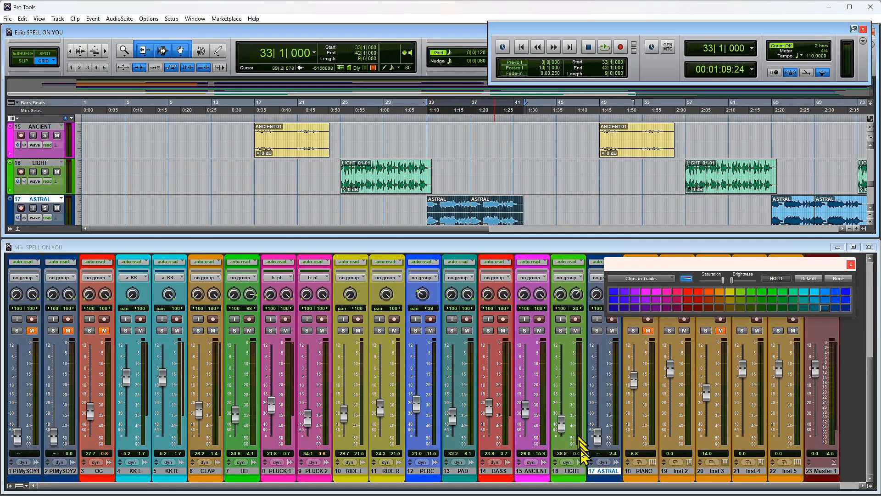
key(space)
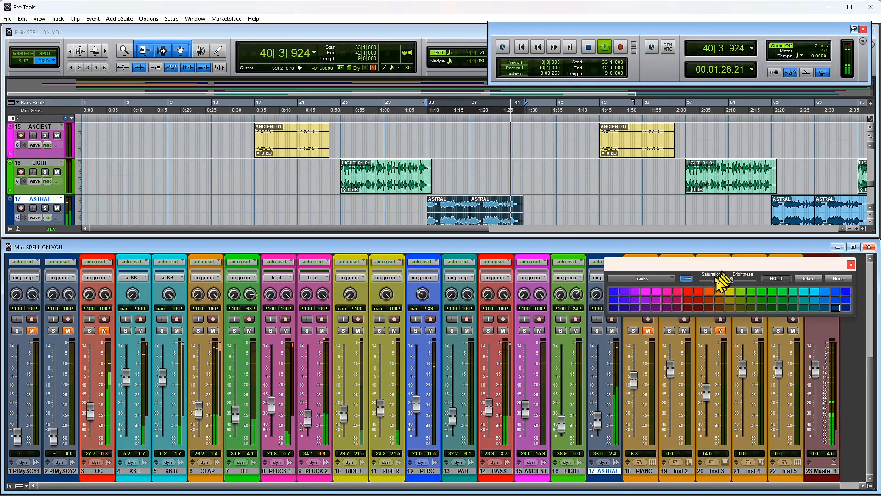
Colour the ASTRAL track yellow-green, stop playback and close the colour palette.
click(740, 291)
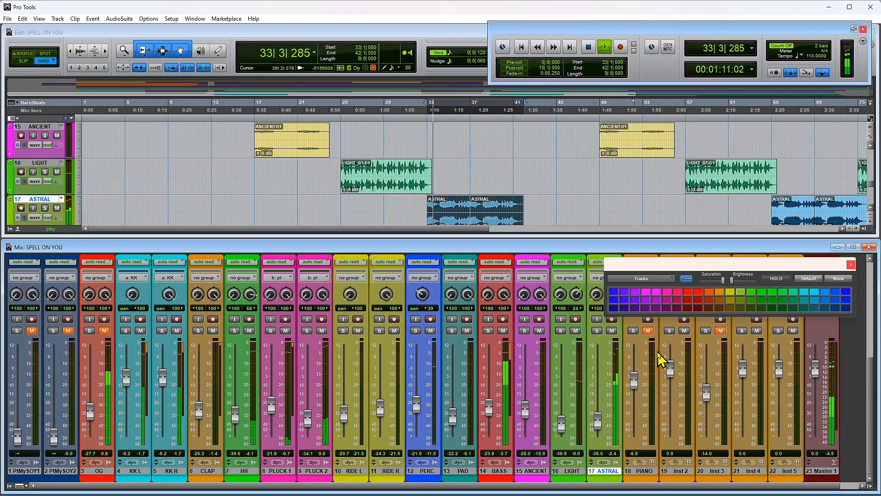
key(space)
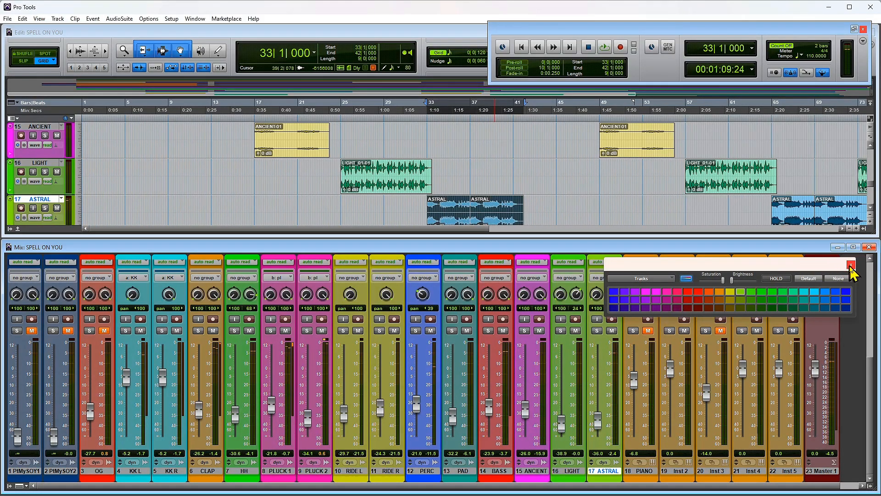
click(851, 265)
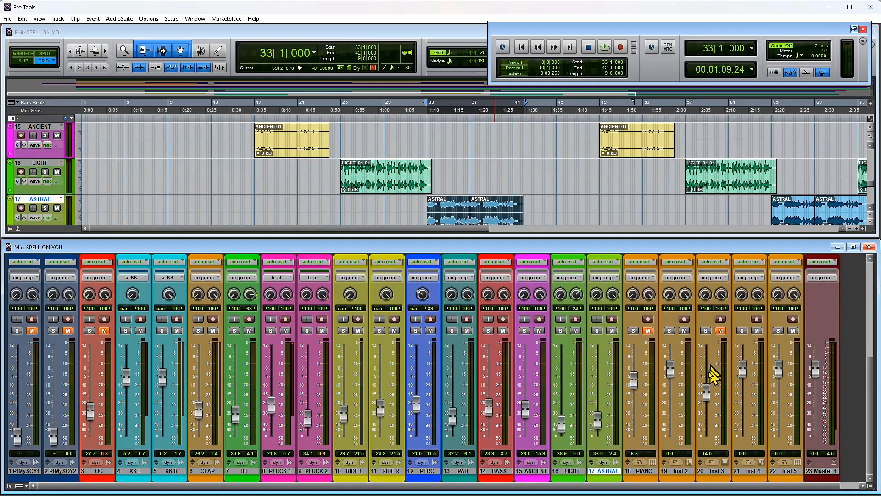
Open Battery 4 on the Inst 3 track, dismiss the missing samples dialog, review the Artillery Hats kit and close the plug-in.
scroll(707, 381, up, 5)
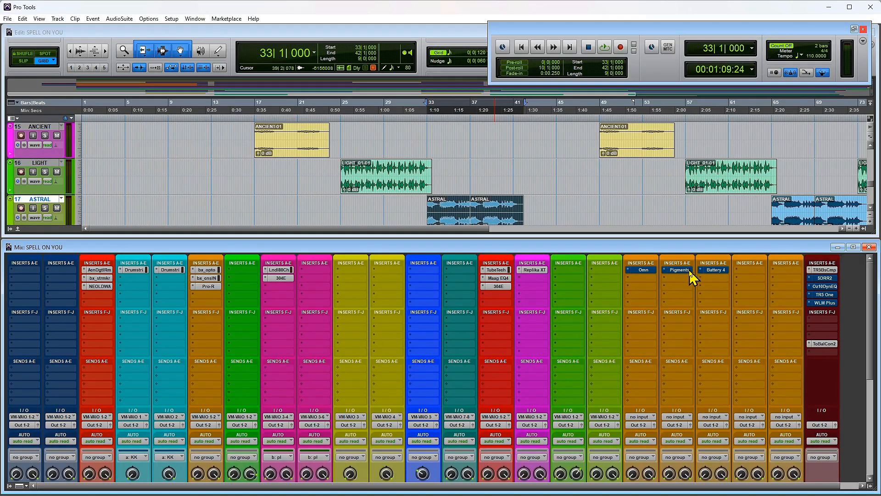
click(716, 271)
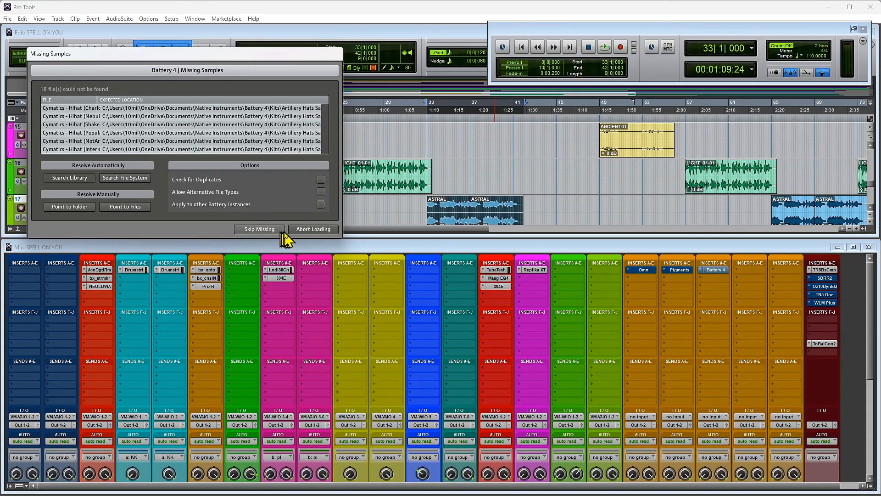
click(302, 229)
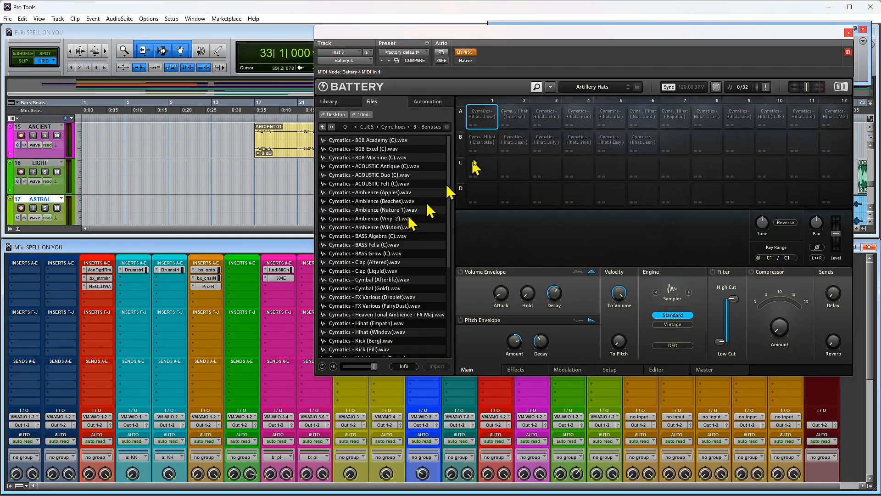
drag(590, 37, 382, 50)
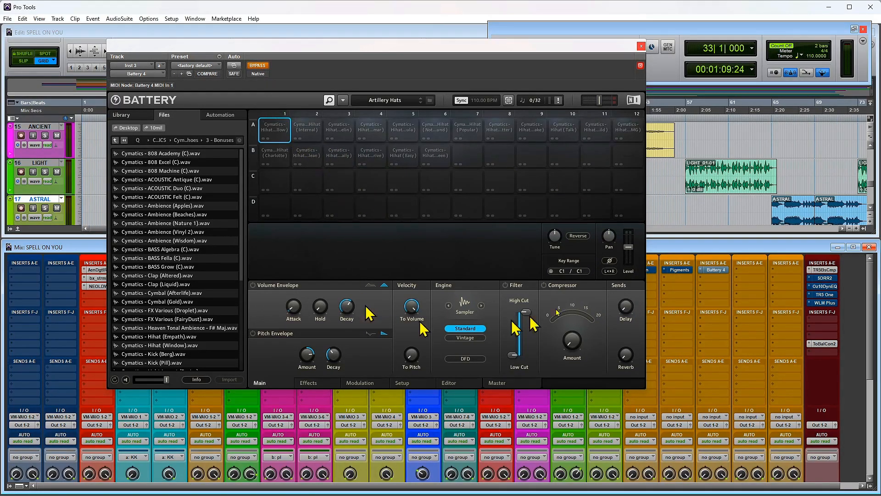
click(641, 47)
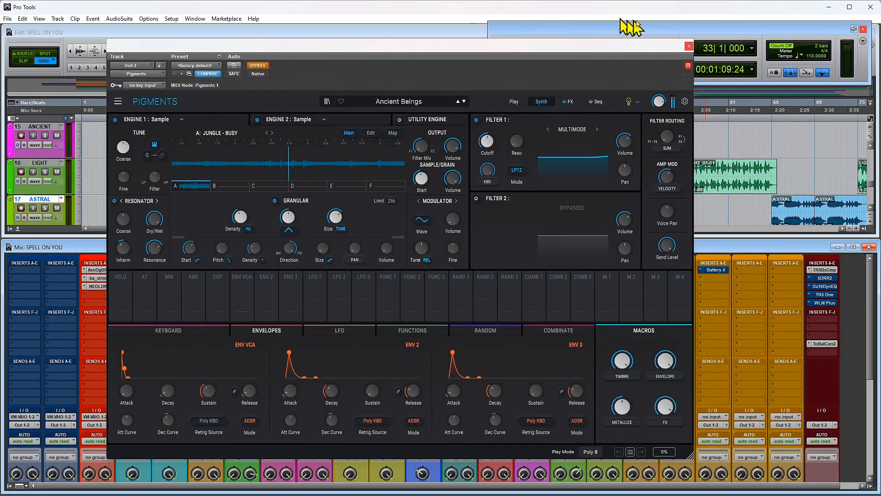
Close Pigments on Inst 2 and review the Astral Music Box patch in Omnisphere on the PIANO track.
click(689, 46)
click(644, 269)
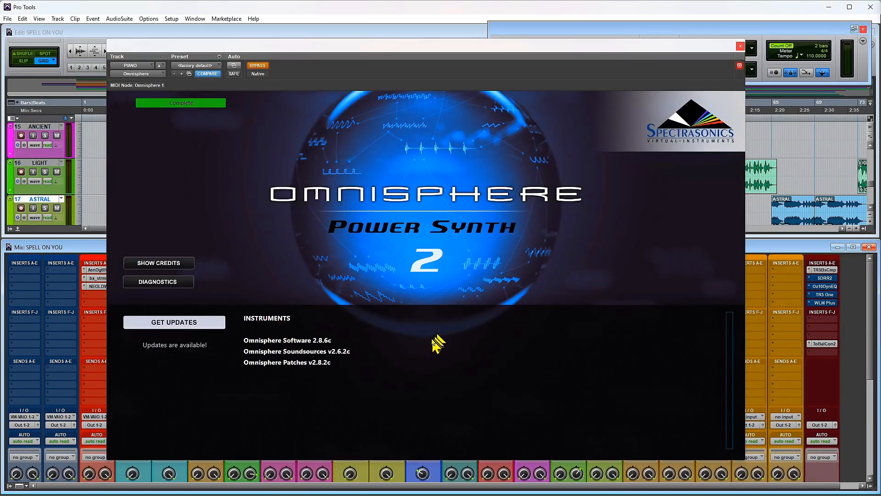
click(432, 360)
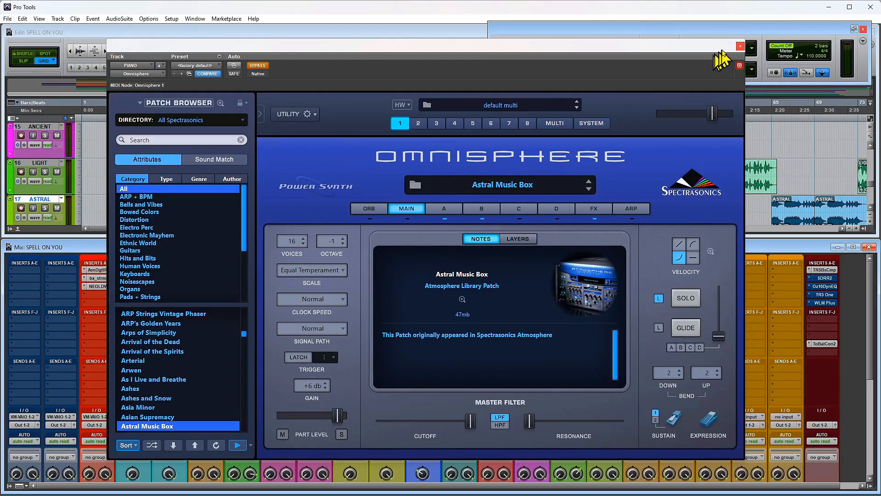
click(741, 46)
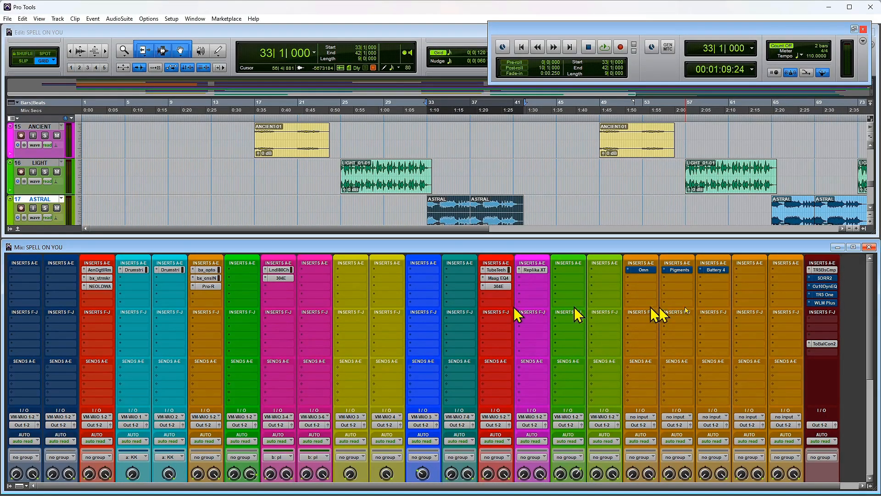
Review the T-RackS Bus Compressor and its preset list on Master 1, and examine the SDRR2 saturation settings.
click(824, 270)
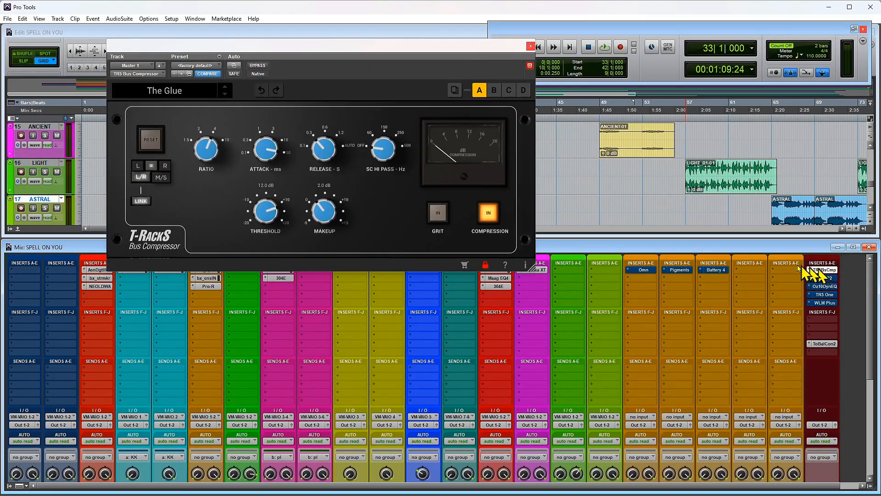
drag(406, 49, 457, 83)
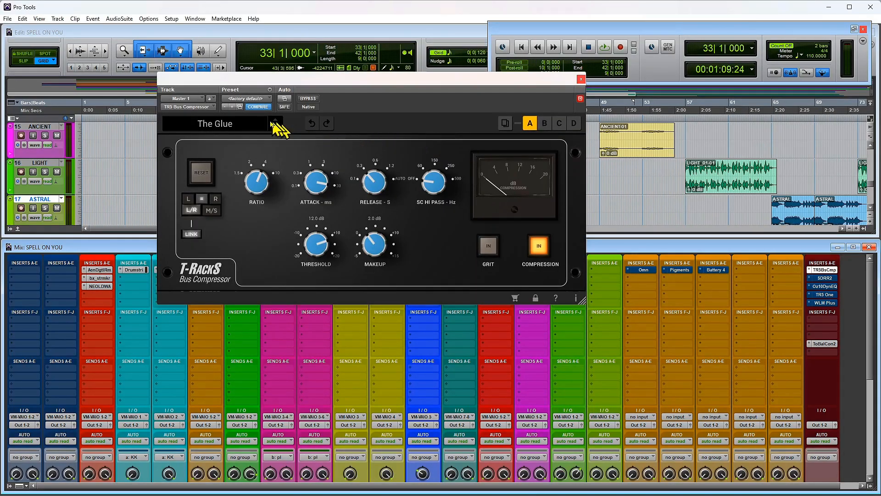
click(226, 123)
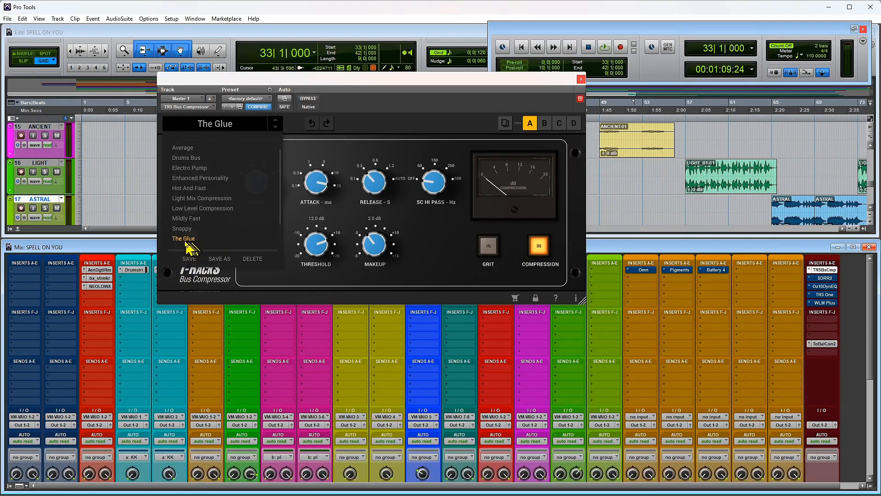
click(383, 94)
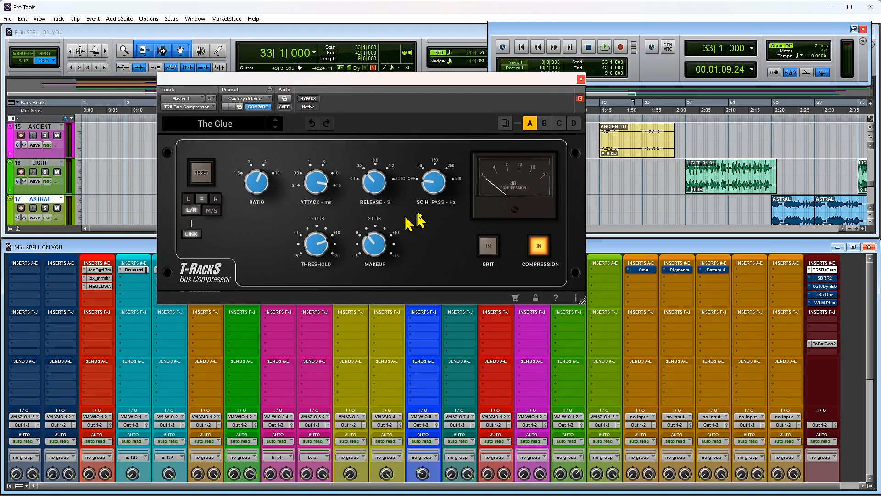
click(581, 79)
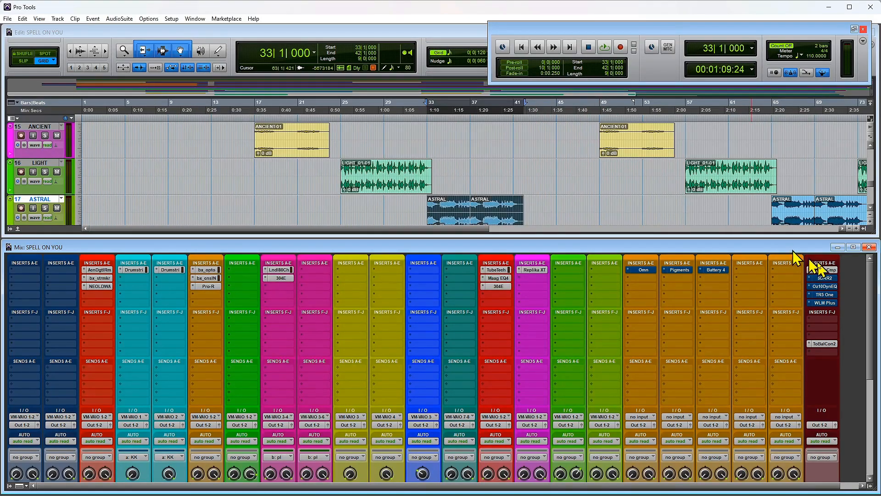
click(825, 278)
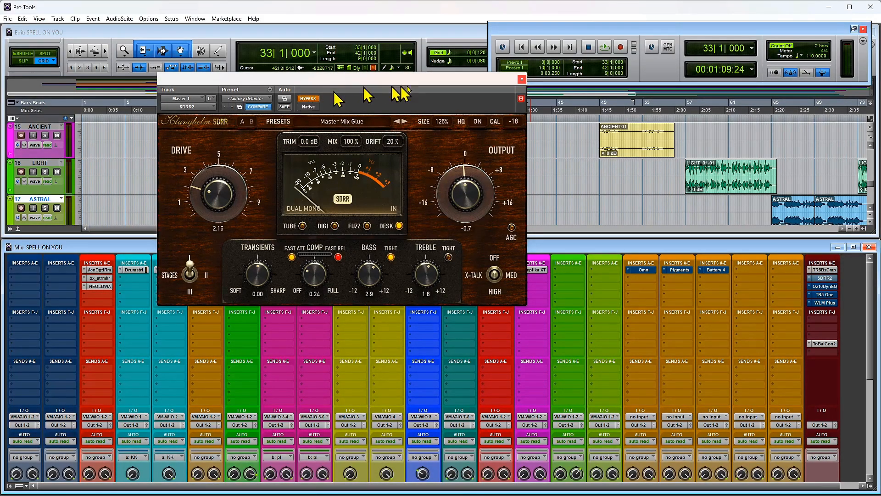
click(522, 79)
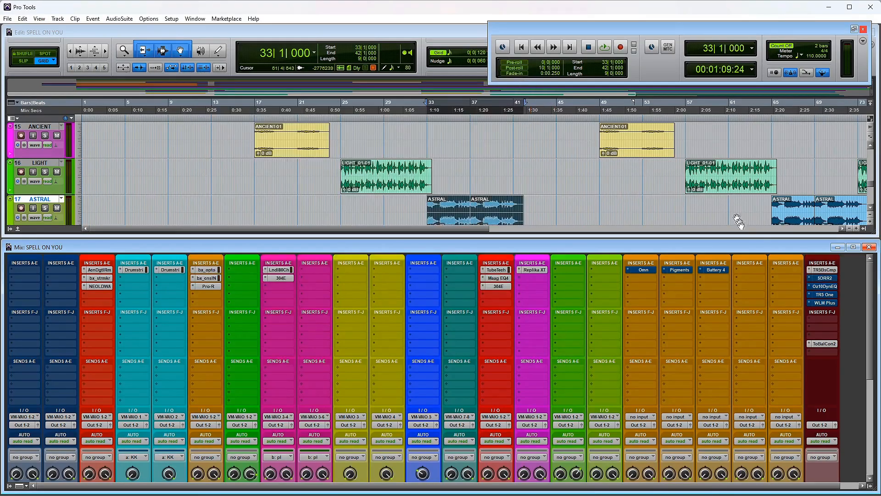
Take the Ozone 10 Dynamic EQ on Master 1 out of bypass and inspect the settings of bands 3 and 4.
click(823, 286)
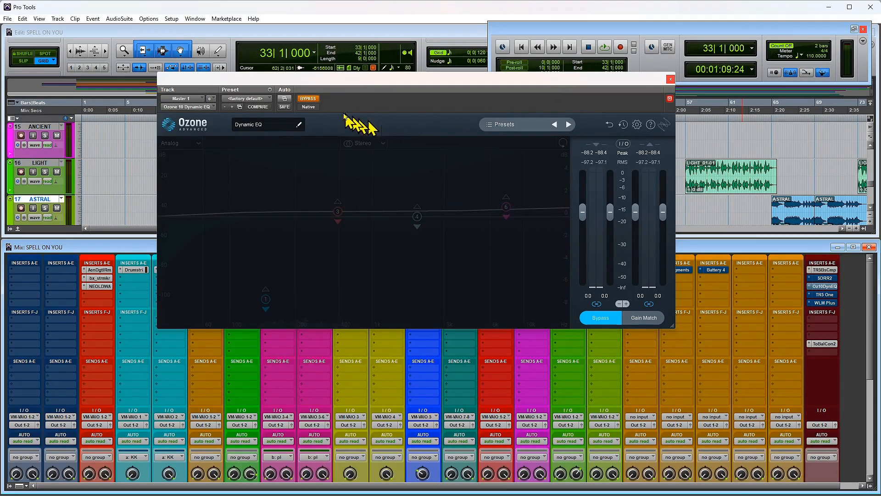
click(308, 100)
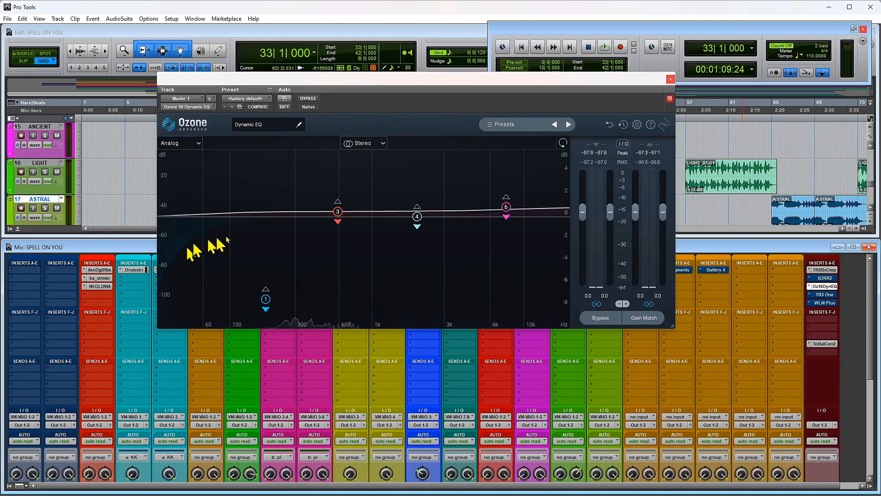
click(338, 214)
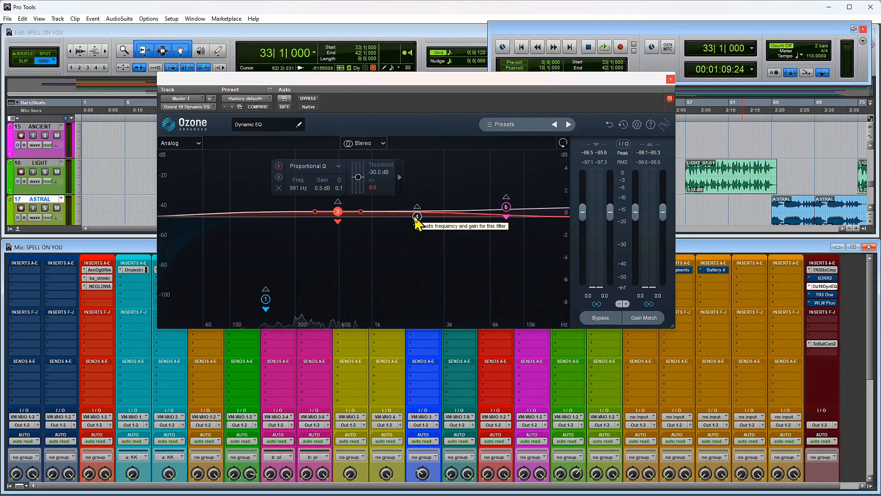
click(417, 216)
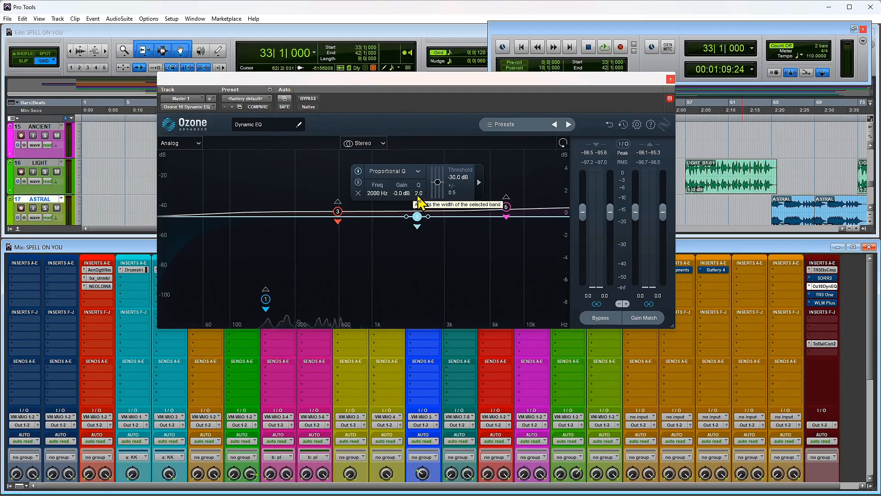
Review the Ozone Dynamic EQ band 6 settings and the T-RackS One on Master 1, briefly playing the selected section between them.
click(507, 208)
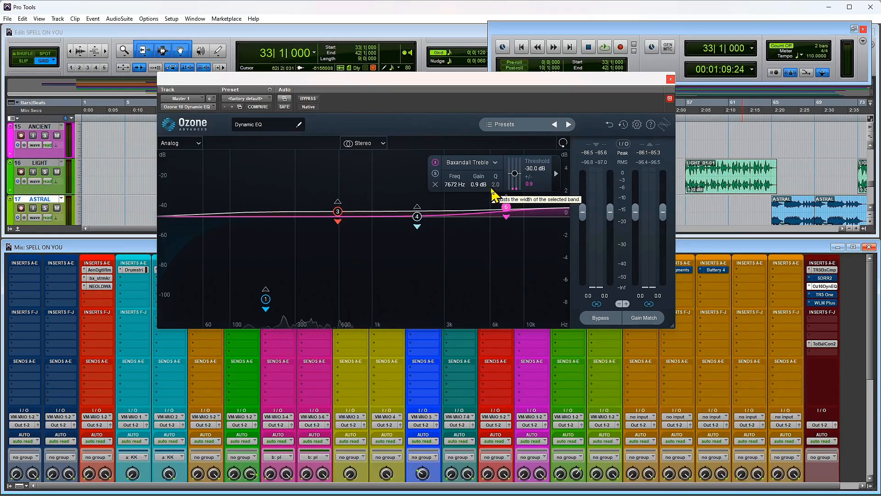
click(671, 80)
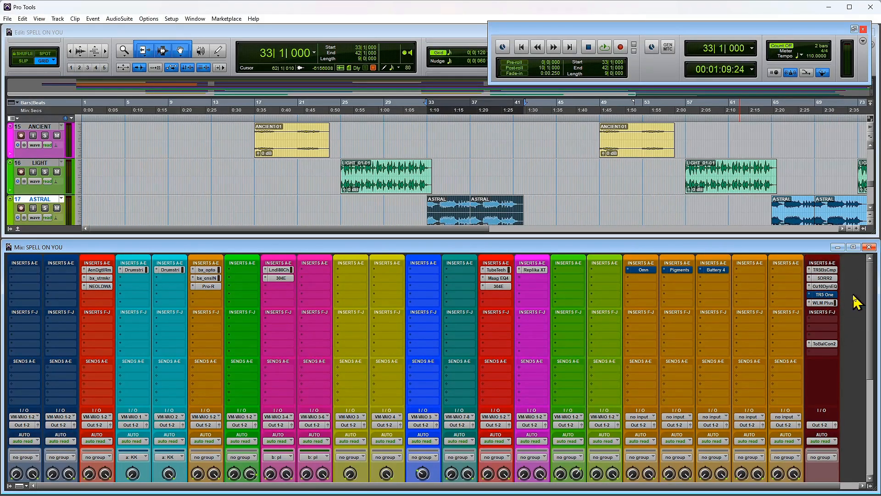
key(space)
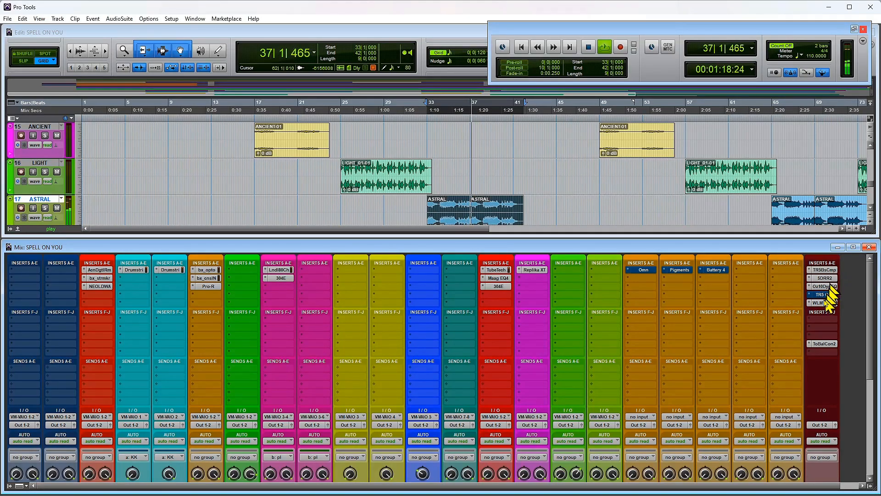
key(space)
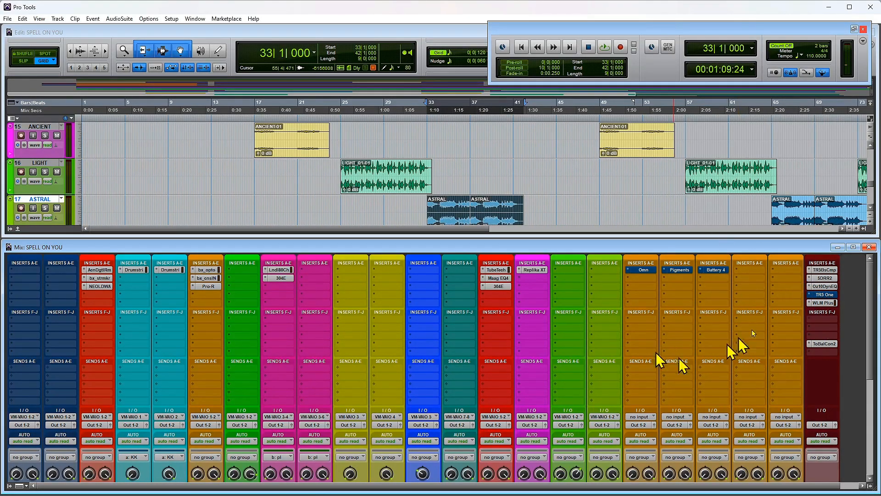
click(824, 295)
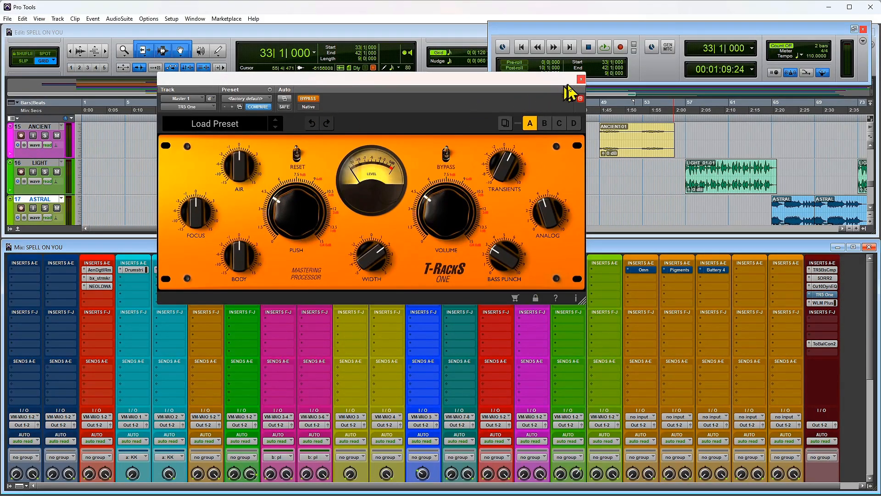
click(581, 80)
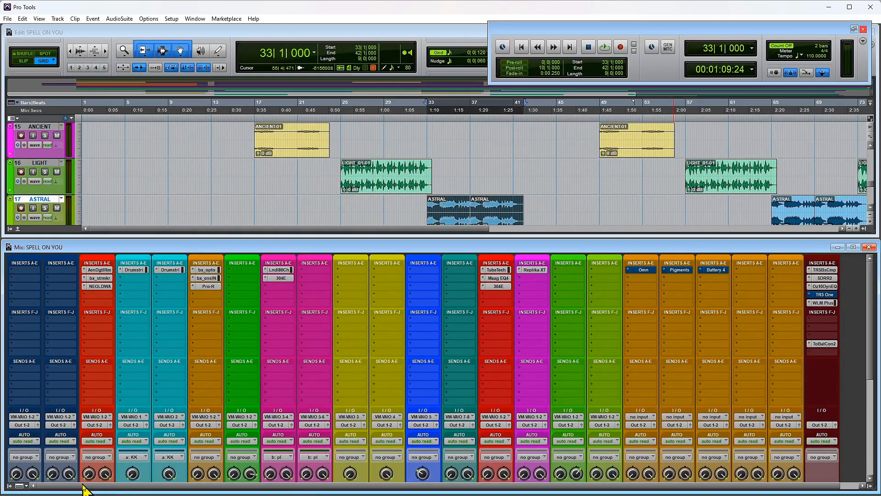
Unmute the OG track and select its Put My Spell On You-01 clip in the timeline.
scroll(215, 371, down, 3)
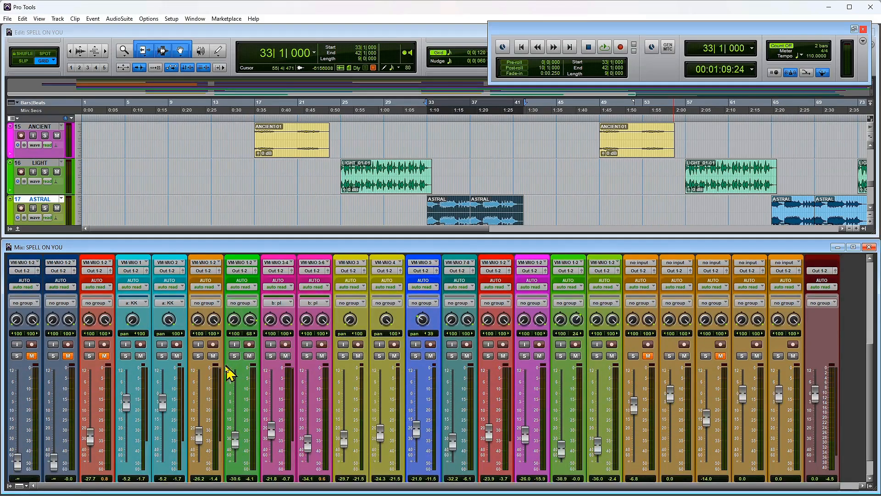
scroll(156, 386, down, 1)
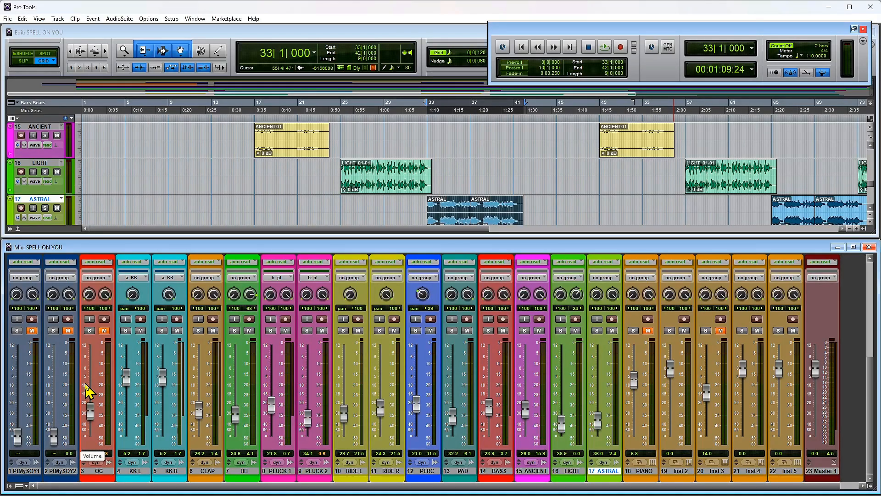
scroll(242, 139, up, 4)
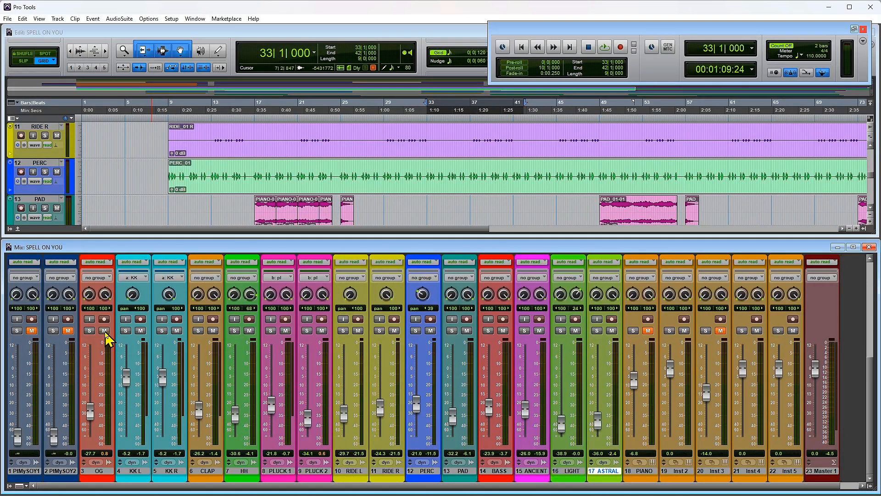
scroll(209, 264, up, 1)
scroll(224, 216, up, 4)
scroll(224, 216, up, 6)
scroll(214, 218, down, 1)
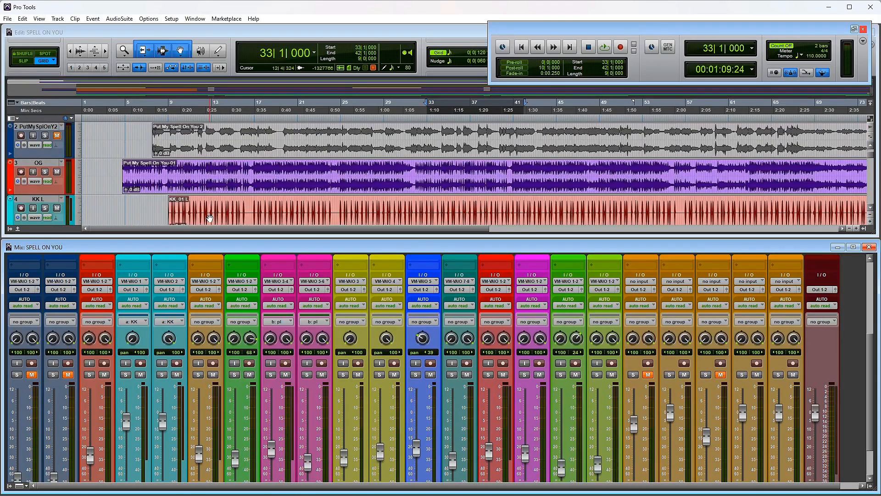
click(169, 189)
key(space)
key(space)
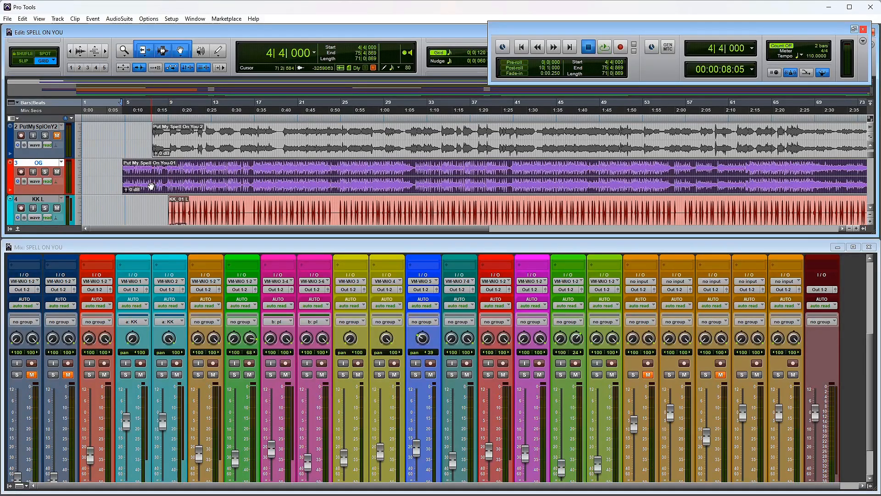
Play the song from the start of the OG clip and raise the OG track's volume to -24.1 dB.
scroll(154, 219, down, 2)
scroll(193, 296, down, 1)
scroll(189, 300, down, 1)
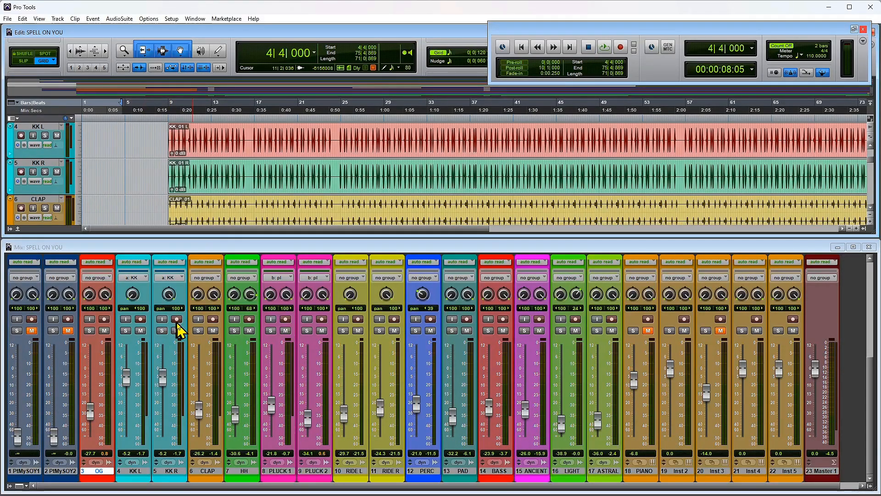
key(space)
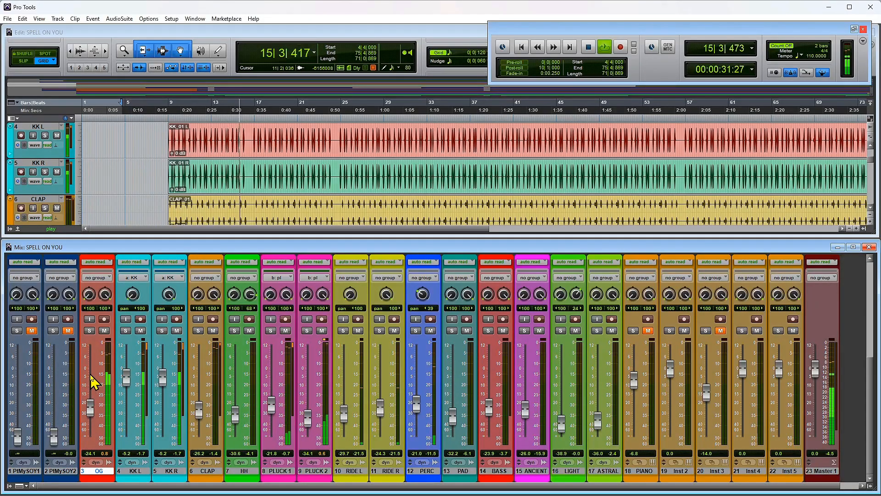
Review bx_stereomaker and the NEOLD Warble preset list on the OG track while it plays, and close both plug-ins.
scroll(104, 352, up, 5)
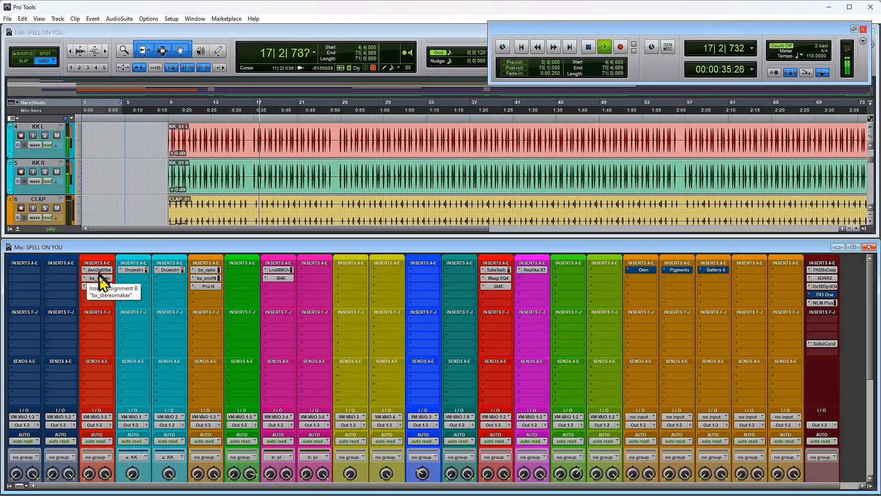
click(101, 279)
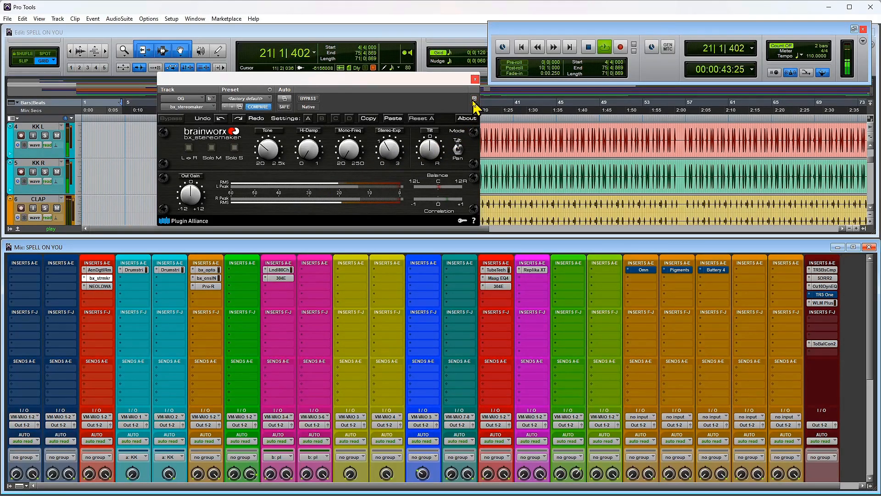
click(97, 287)
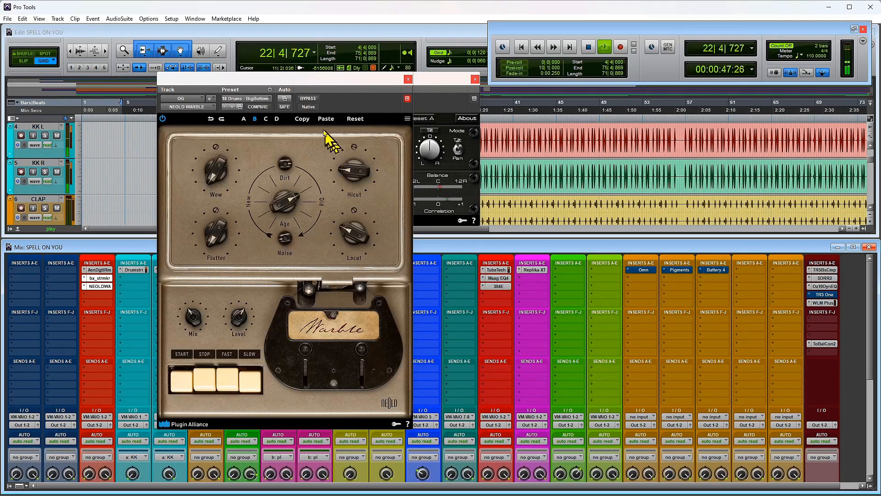
click(257, 100)
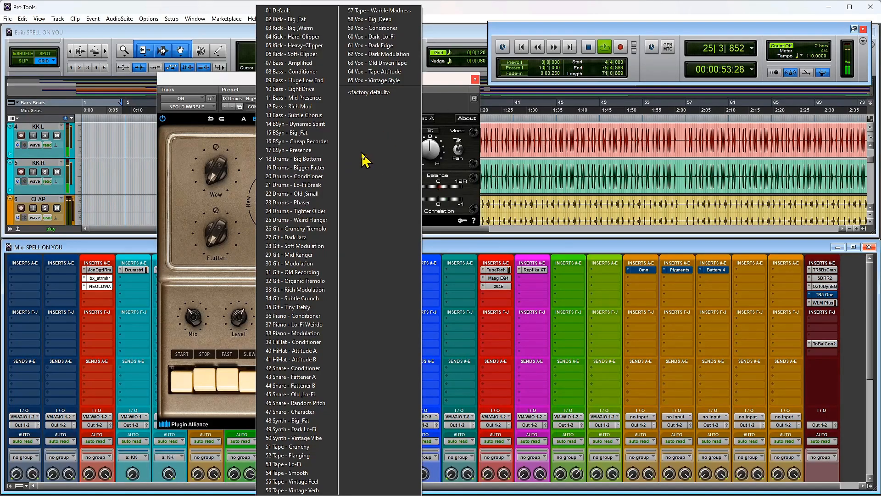
click(459, 81)
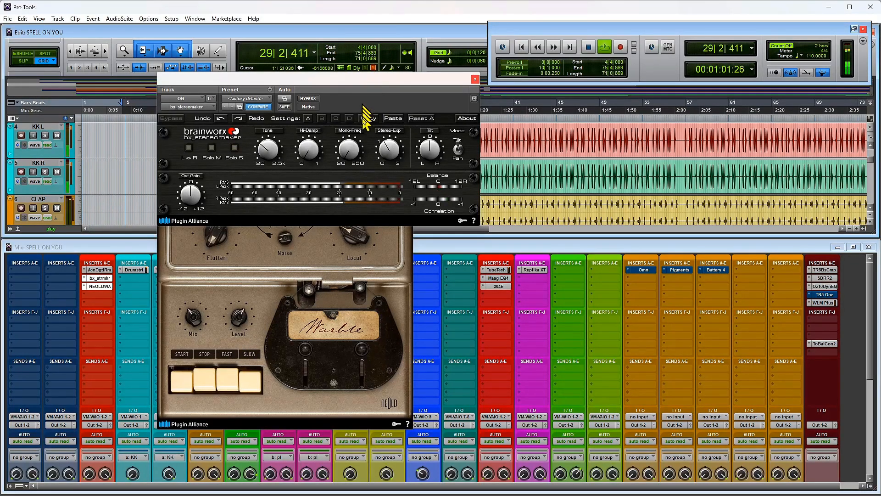
click(475, 80)
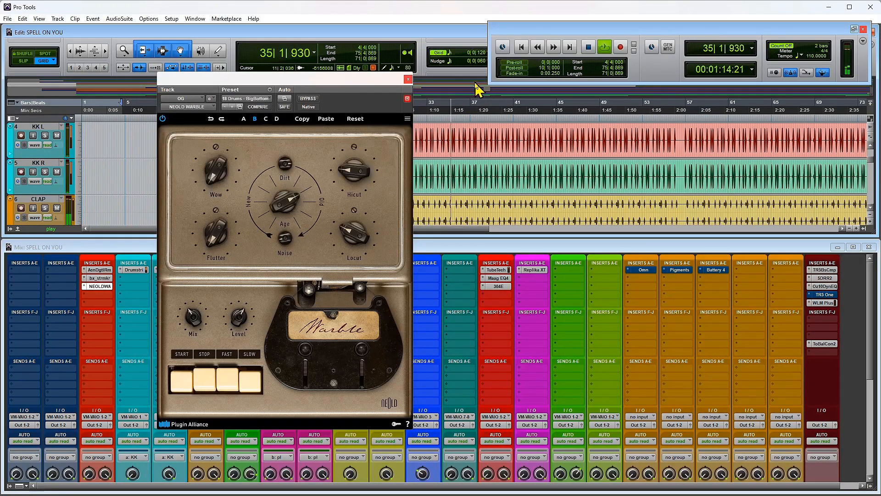
click(408, 80)
Take the T-RackS One on Master 1 out of bypass and listen to the mix through it.
key(space)
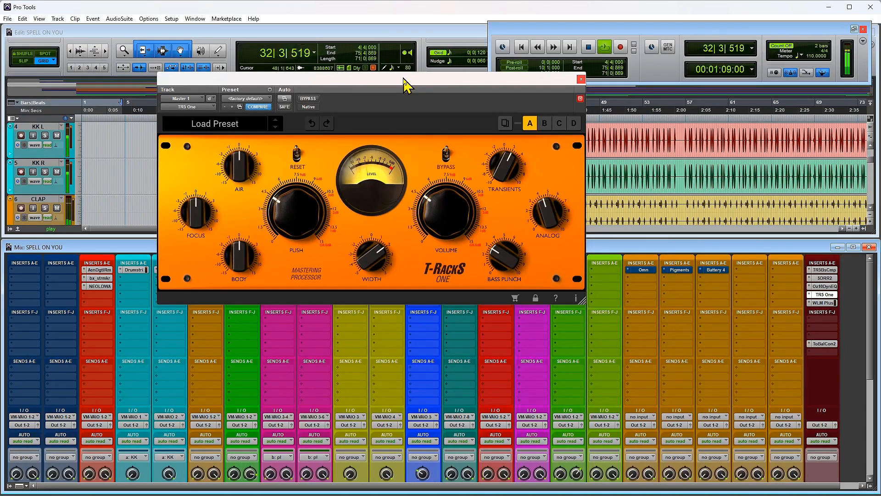
key(space)
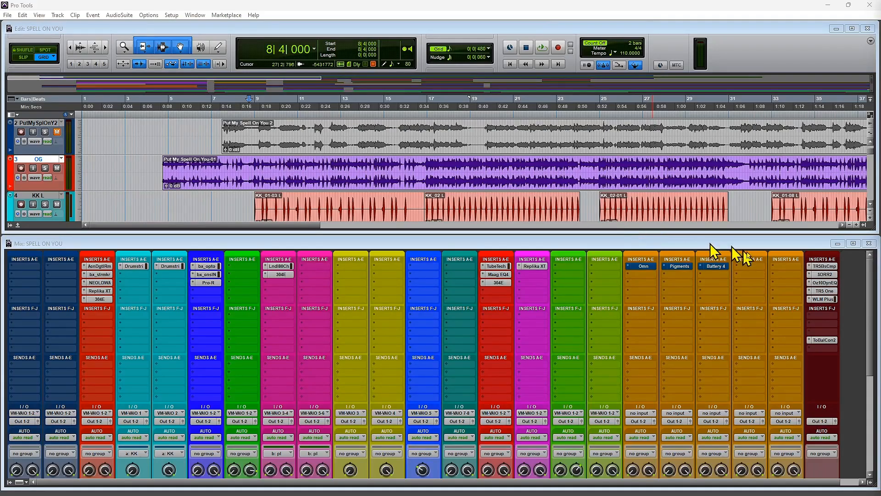
Review the T-RackS Bus Compressor and the Mid/Side Ozone Dynamic EQ settings on Master 1, closing each plug-in.
click(825, 268)
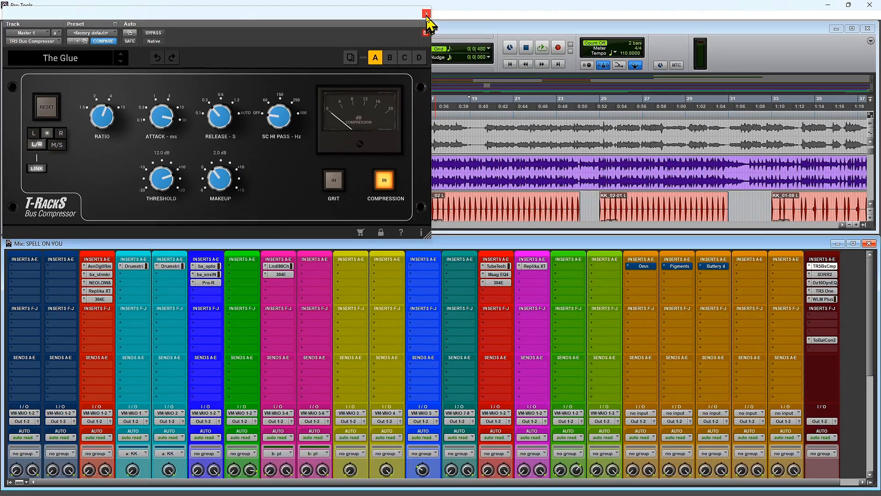
click(427, 14)
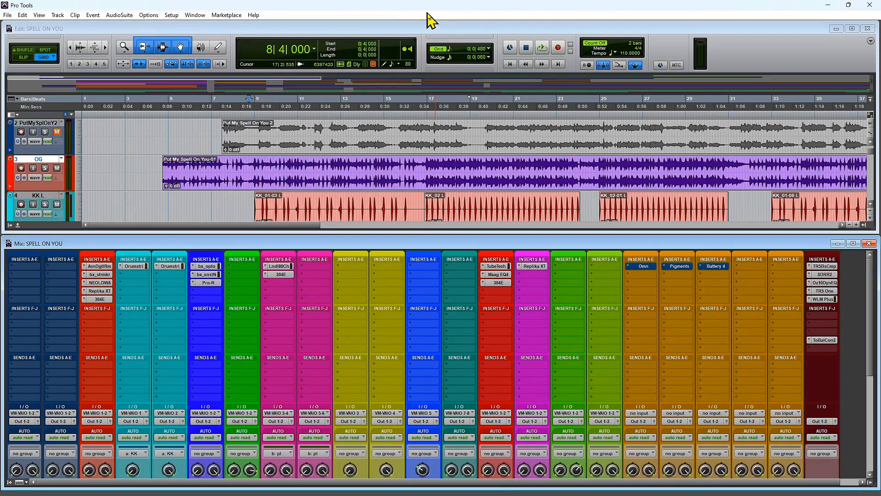
click(821, 276)
click(822, 283)
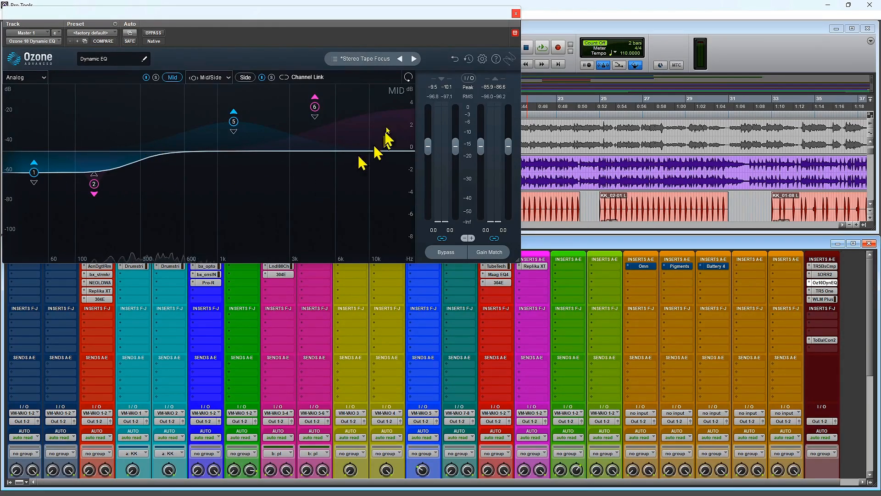
click(516, 13)
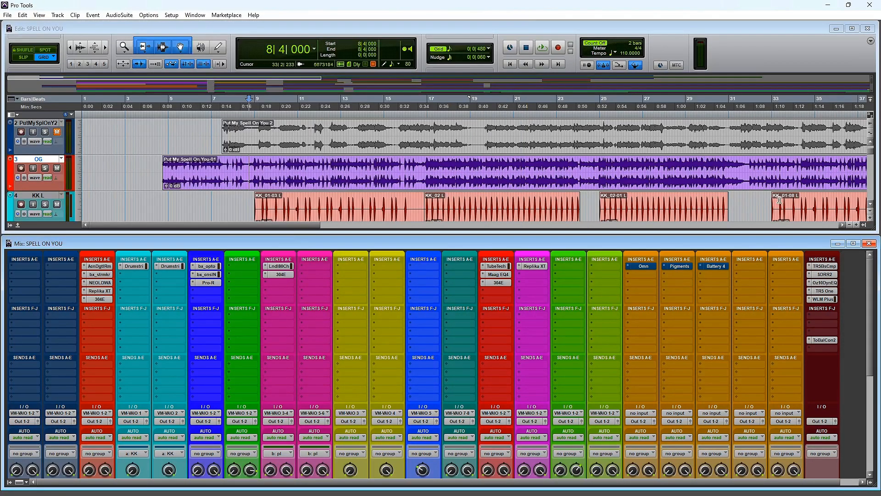
Review the T-RackS One settings and the WLM Plus loudness meter on Master 1, closing both plug-ins.
click(825, 291)
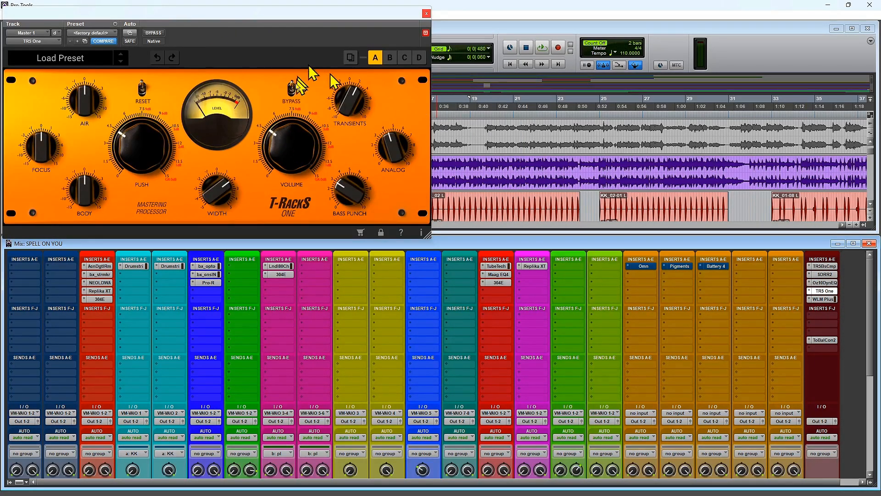
click(427, 14)
click(823, 299)
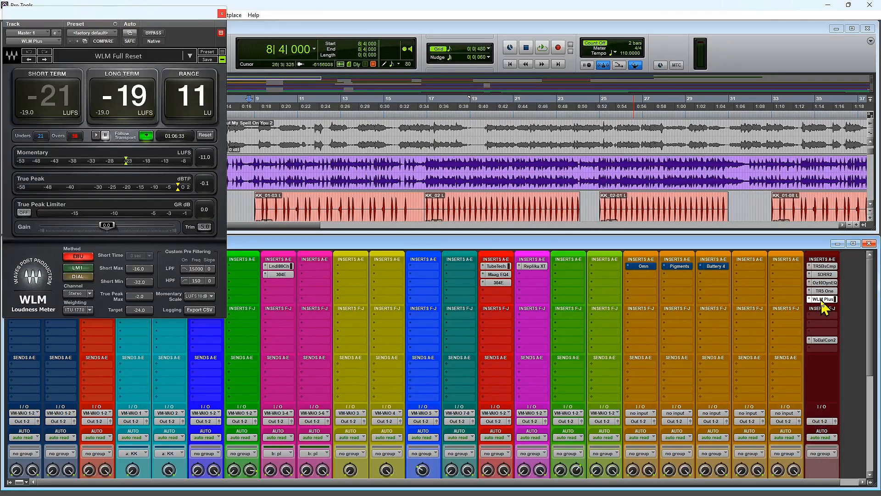
drag(183, 23, 759, 124)
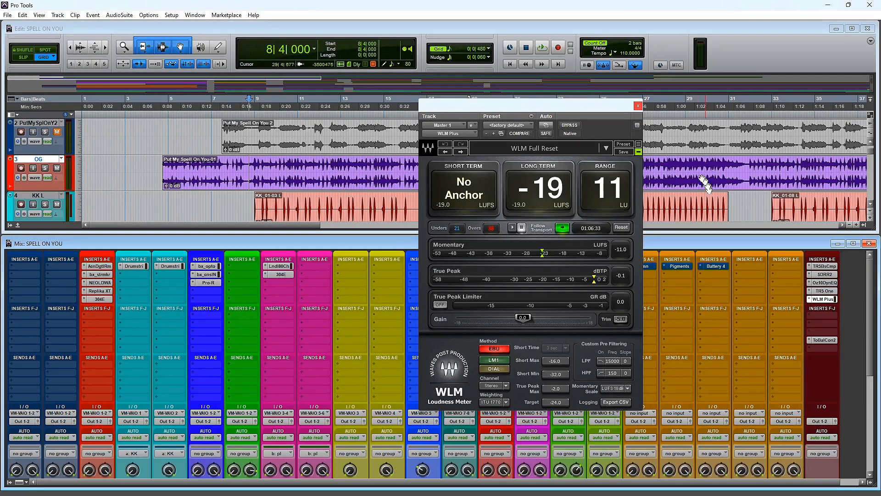
click(638, 106)
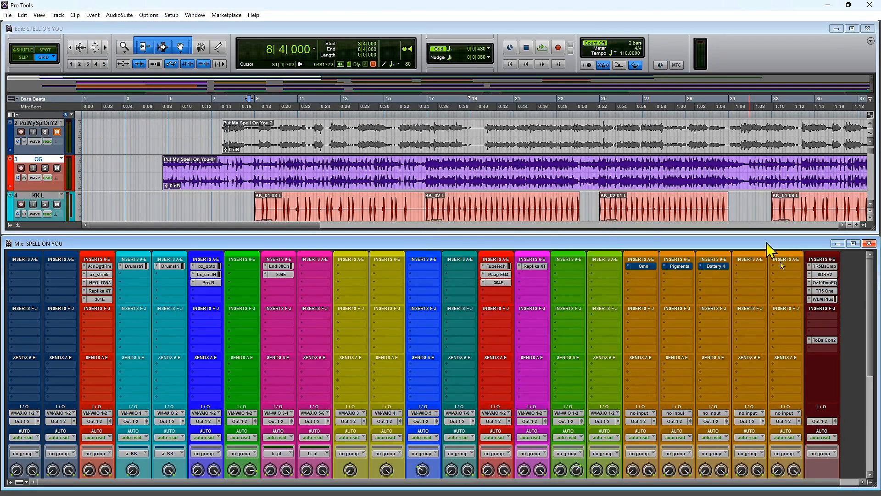
Open Tonal Balance Control on Master 1, move it clear of the timeline and check the mix against the Bass Heavy target.
click(824, 341)
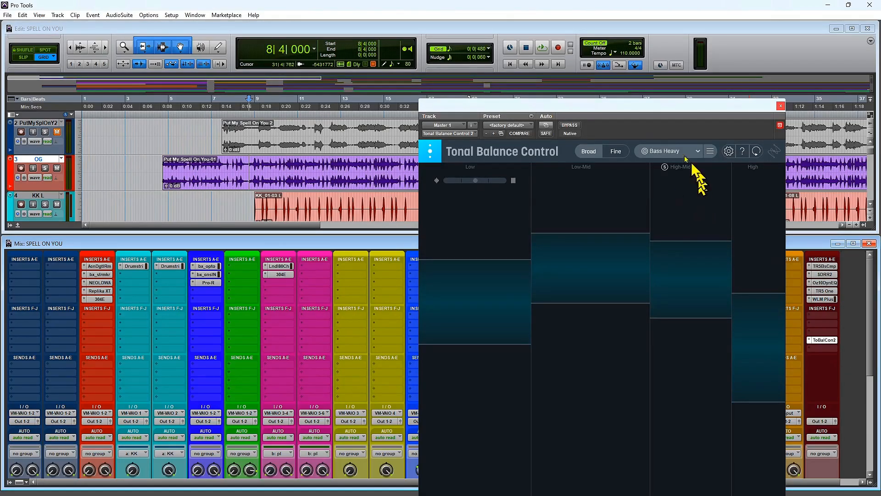
click(647, 97)
drag(644, 106, 264, 33)
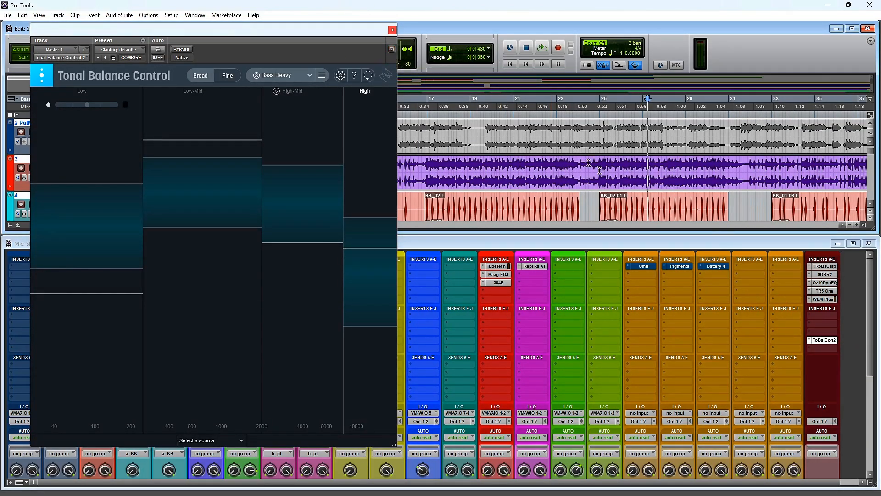
Replace Tonal Balance Control with the WLM Plus meter, measure the loudness during playback from bar 27, and close the meter.
click(824, 299)
drag(187, 30, 556, 34)
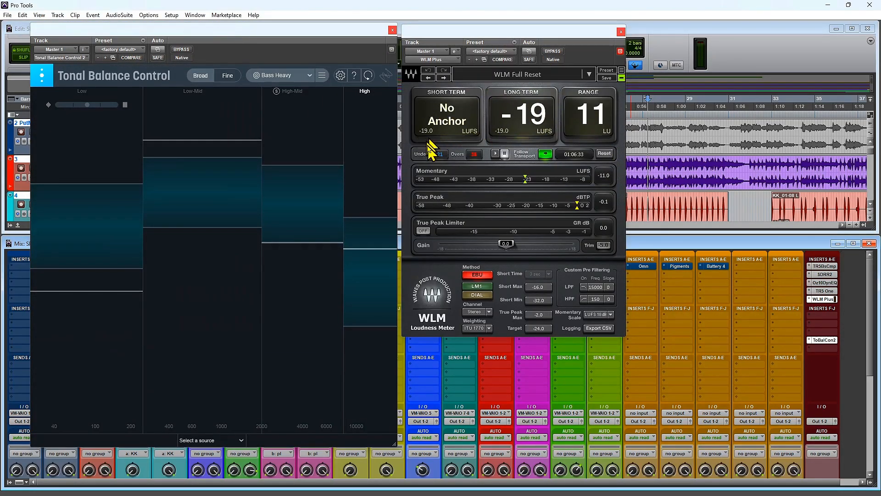
click(392, 31)
key(space)
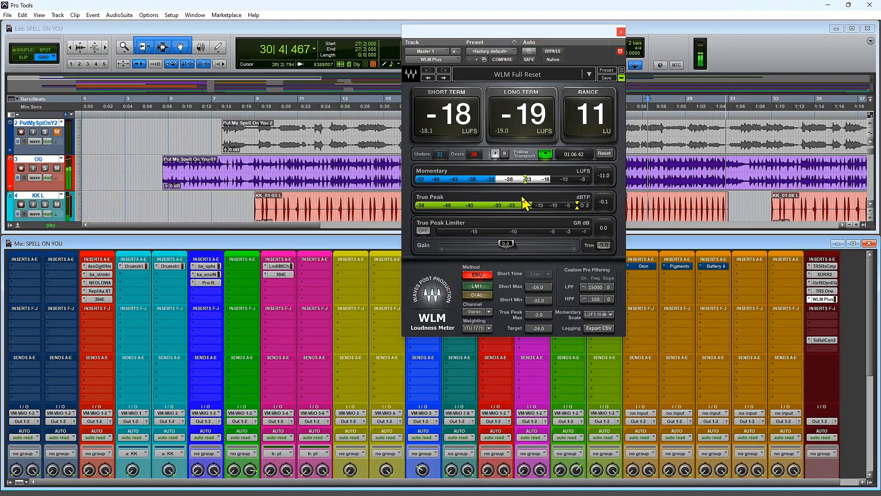
key(space)
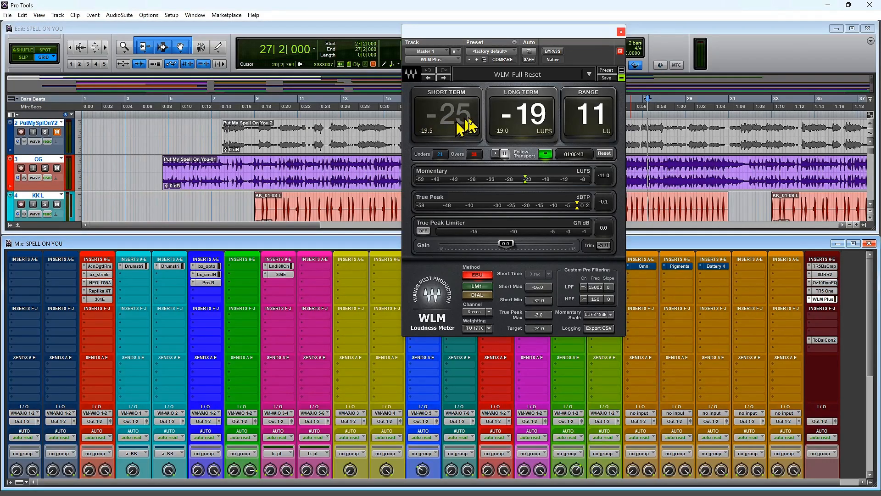
click(622, 33)
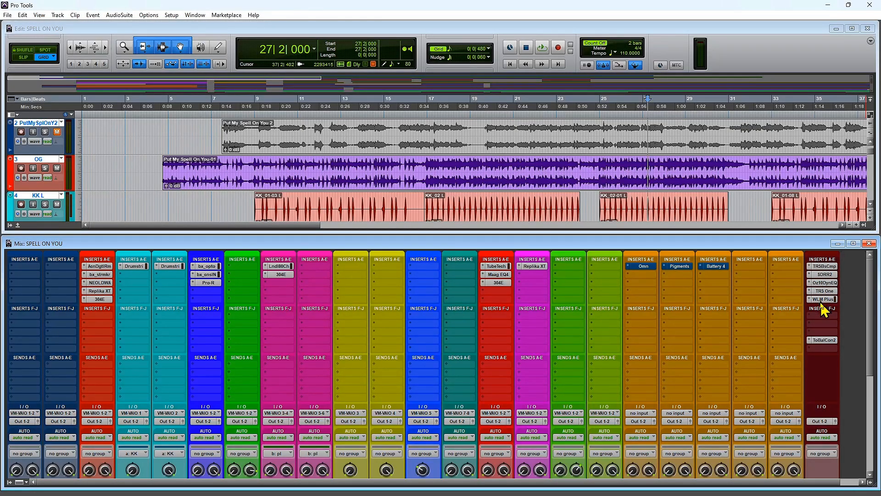
Open Tonal Balance Control on Master 1 and move its window clear of the master channel and timeline.
click(819, 341)
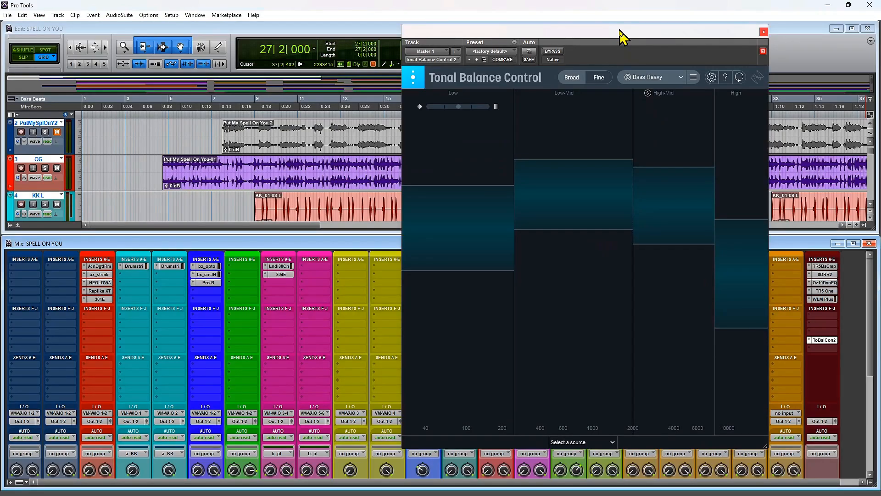
drag(622, 35, 402, 36)
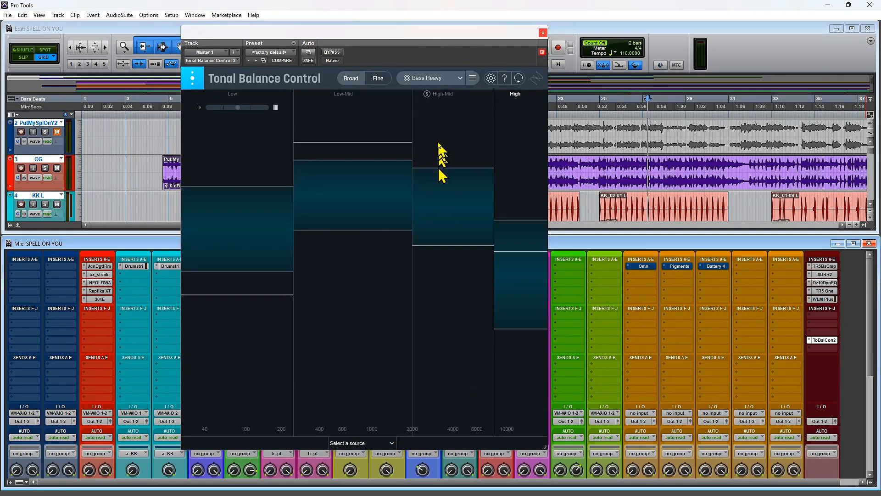
drag(437, 27, 437, 14)
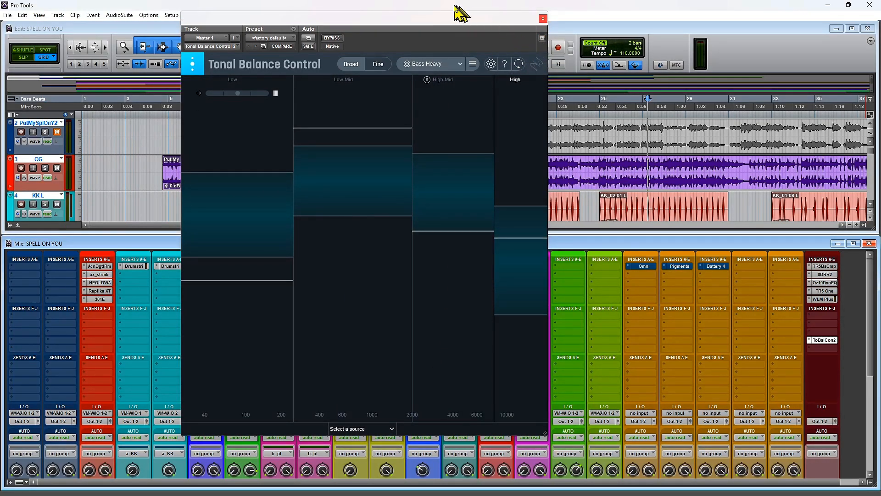
drag(451, 18, 273, 12)
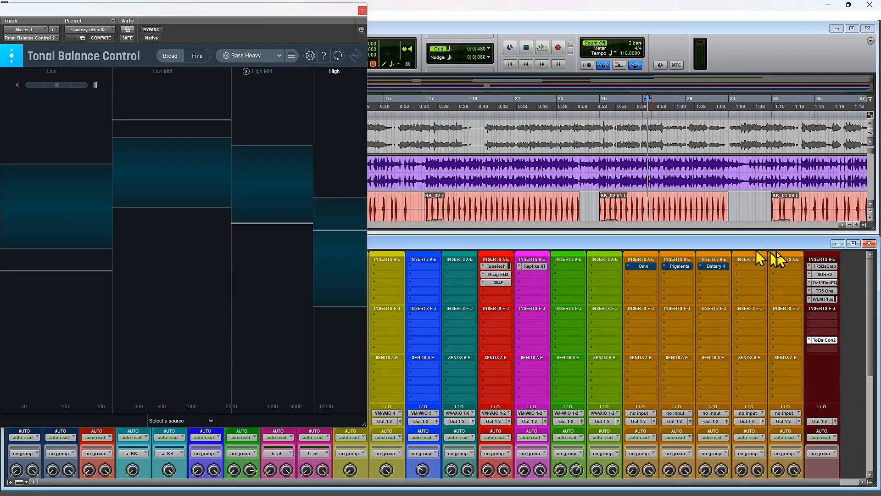
Place the Master 1 Ozone Dynamic EQ beside Tonal Balance Control and select Dynamic EQ as the balance source.
click(822, 282)
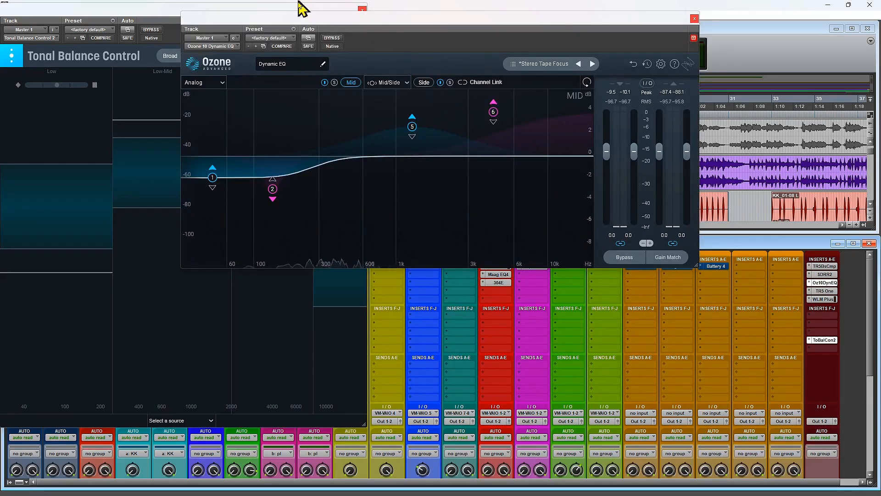
drag(314, 14, 502, 19)
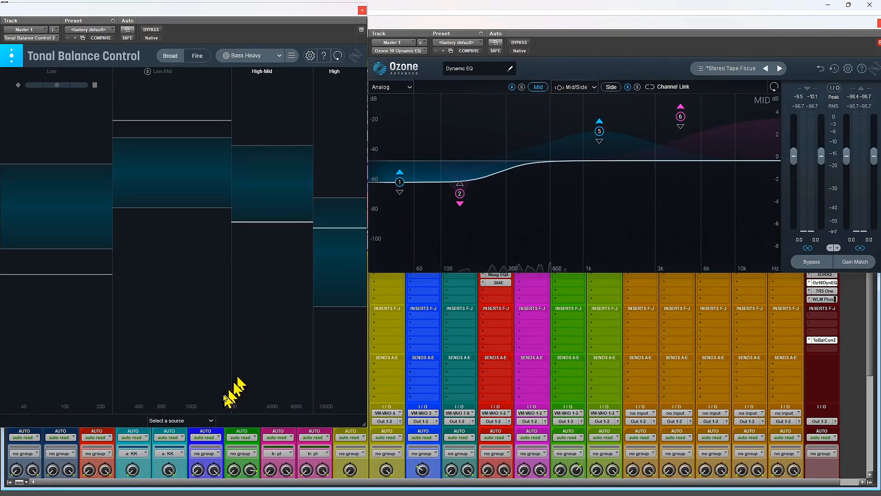
click(211, 422)
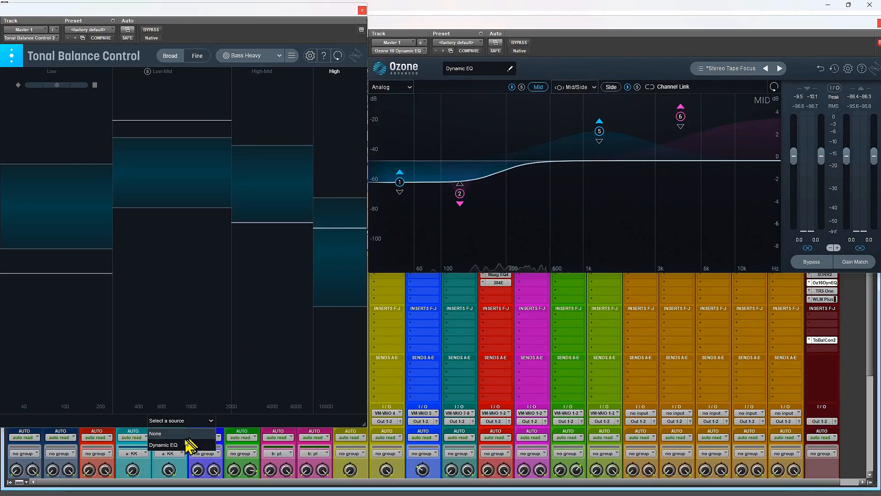
click(163, 445)
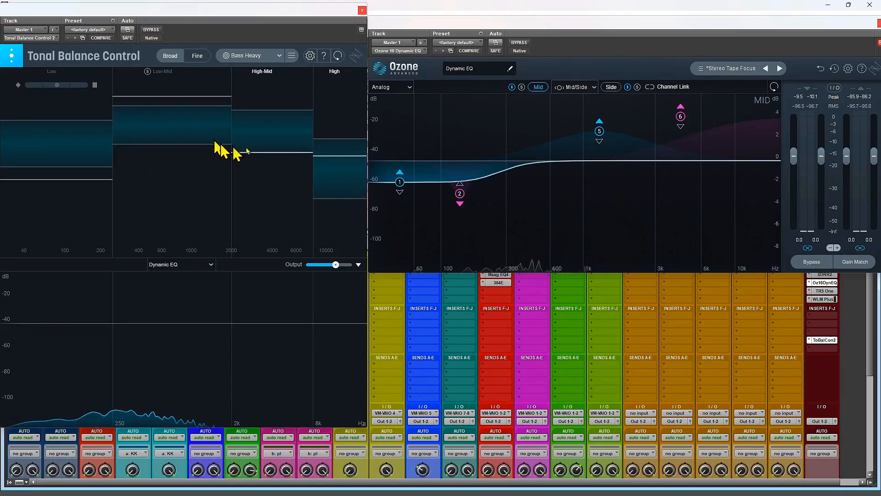
Toggle the Ozone Dynamic EQ's bypass on and off, and play the mix to check its balance against the Bass Heavy target.
click(521, 42)
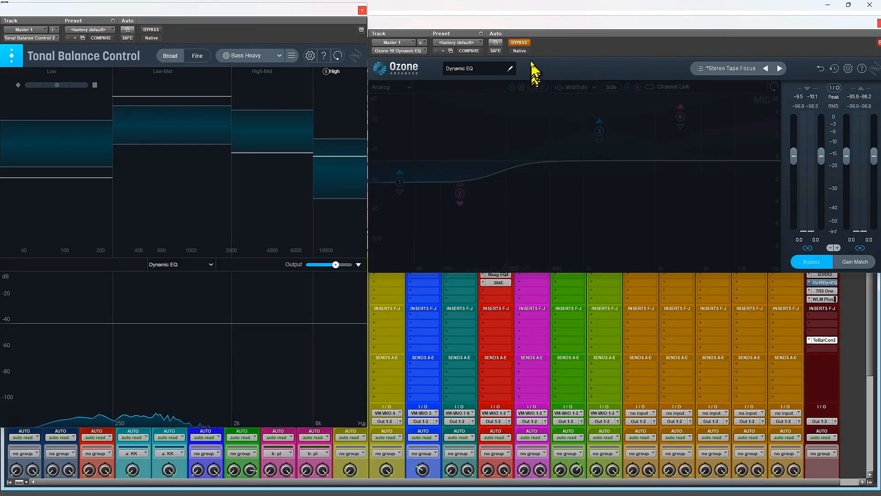
click(519, 42)
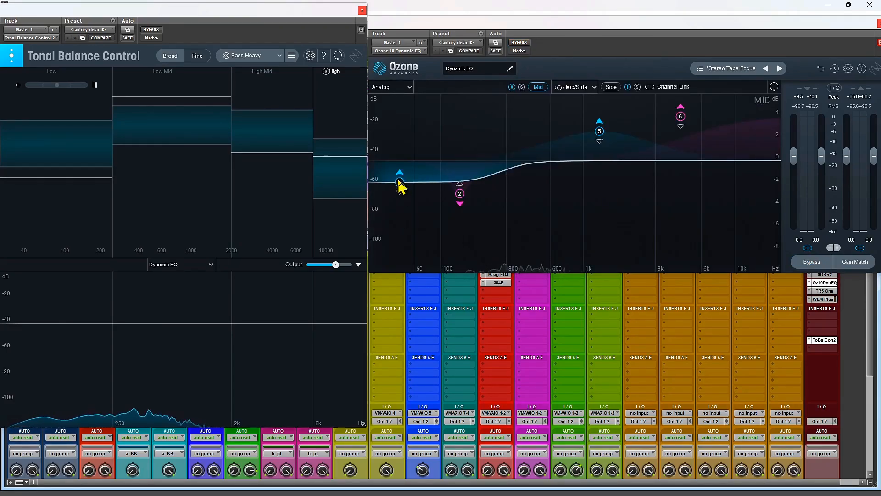
click(518, 43)
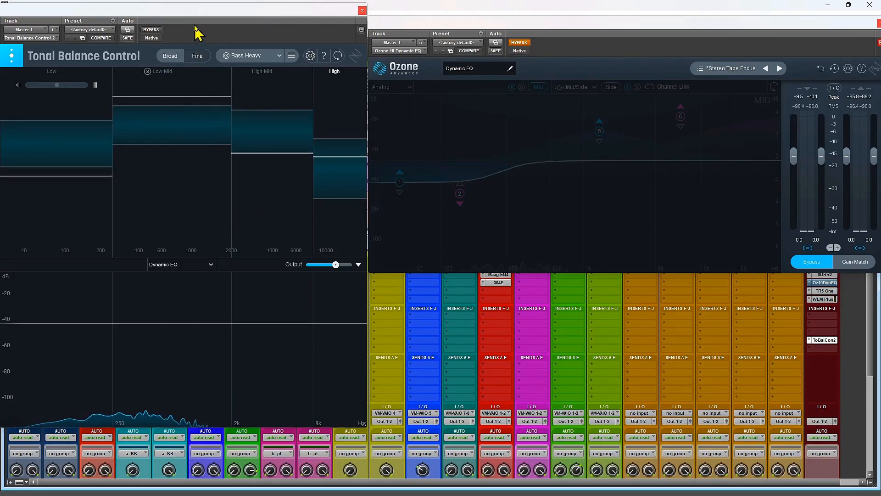
click(518, 43)
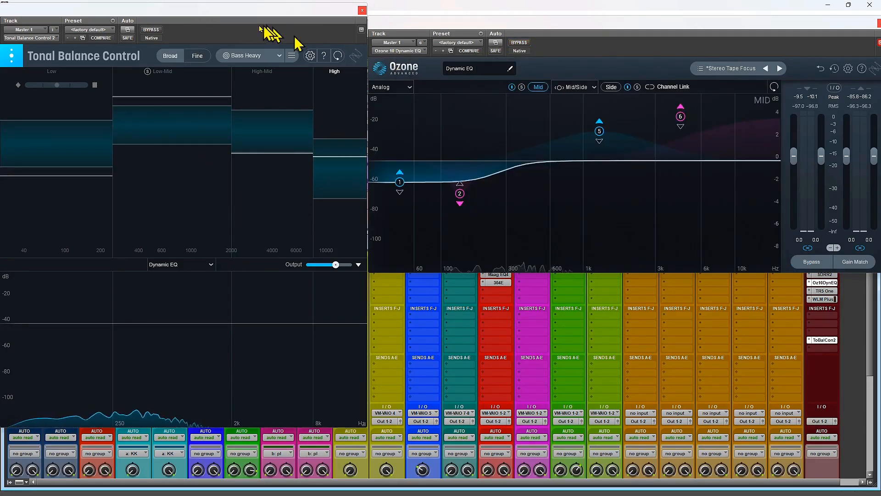
key(space)
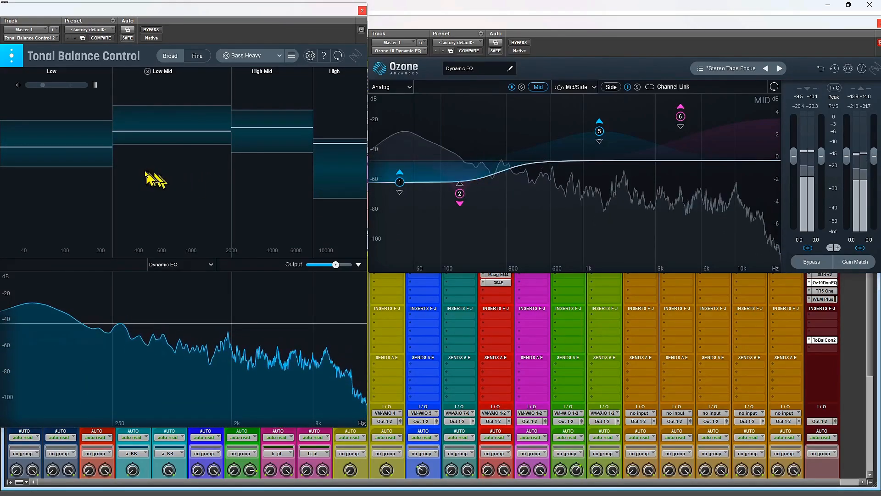
key(space)
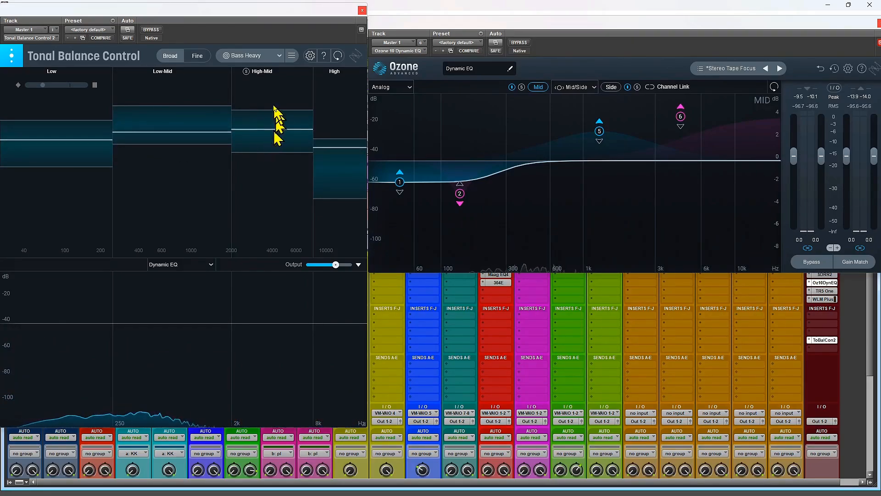
Inspect the Dynamic EQ's 45 Hz band shelf settings, and close both Tonal Balance Control and the Dynamic EQ.
click(400, 182)
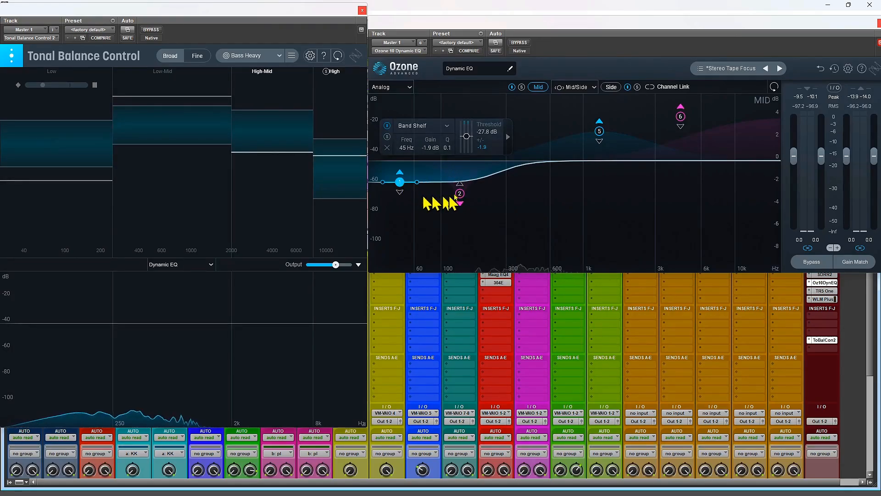
click(362, 10)
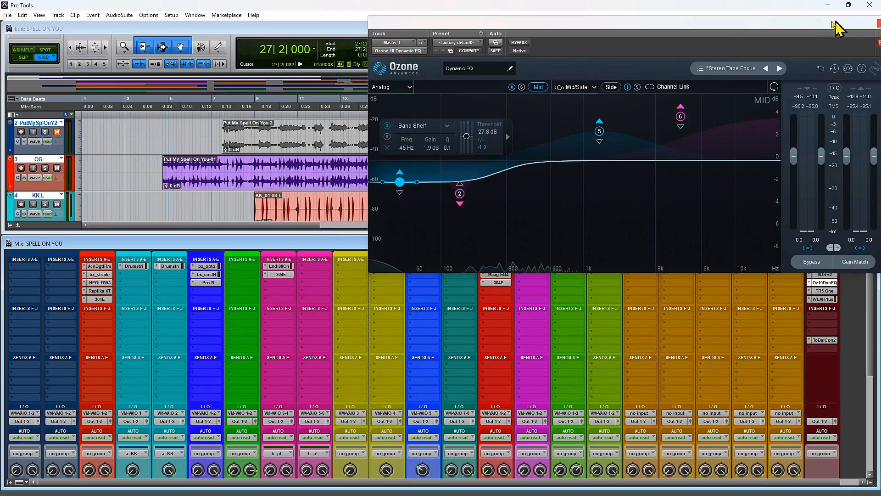
drag(833, 23, 810, 22)
click(848, 23)
Show the Master 1 T-RackS Bus Compressor beside the WLM Plus meter and set the compressor's makeup to 5 dB.
click(824, 291)
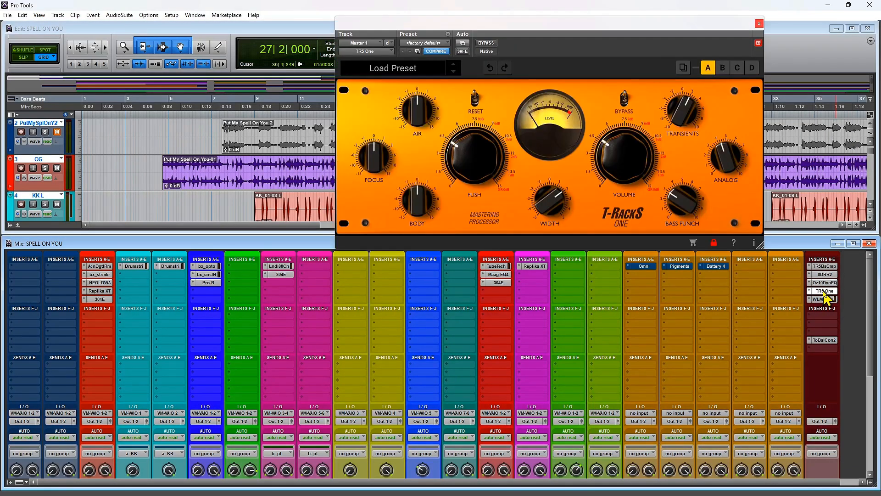
mouse_move(605, 156)
click(825, 266)
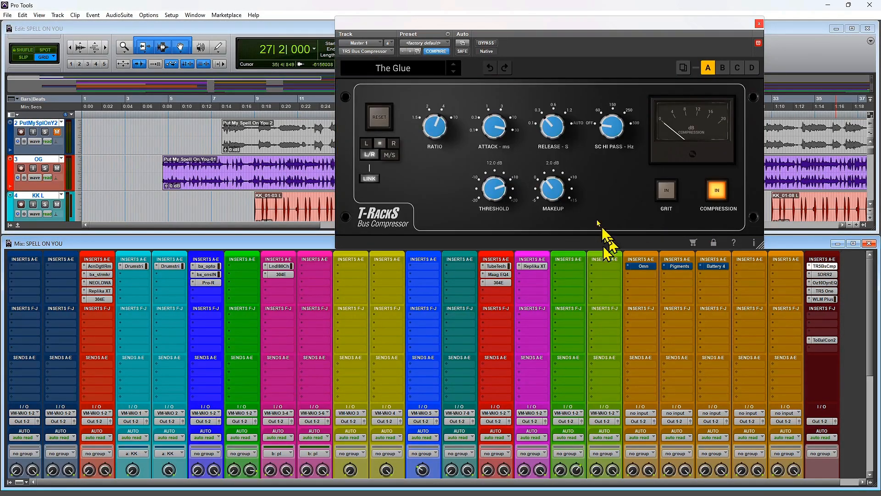
click(825, 299)
drag(468, 24, 215, 48)
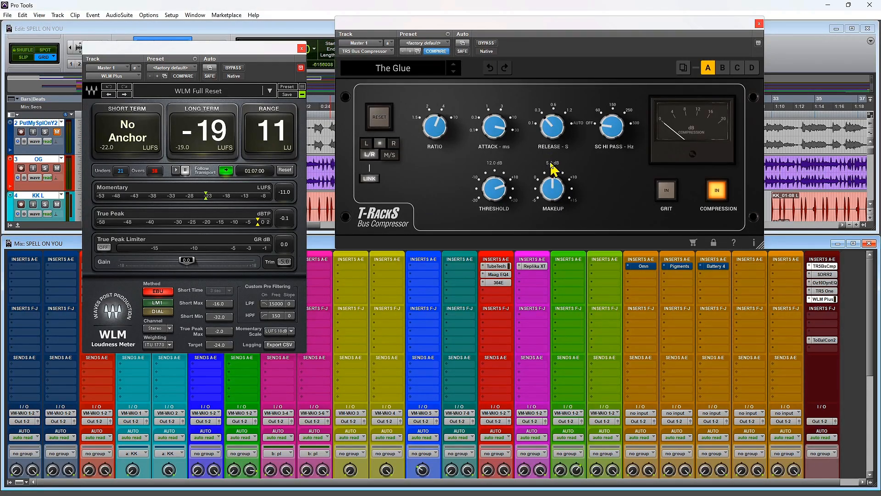
Play the mix to measure its loudness in WLM Plus while looking over the track faders in the mixer.
key(space)
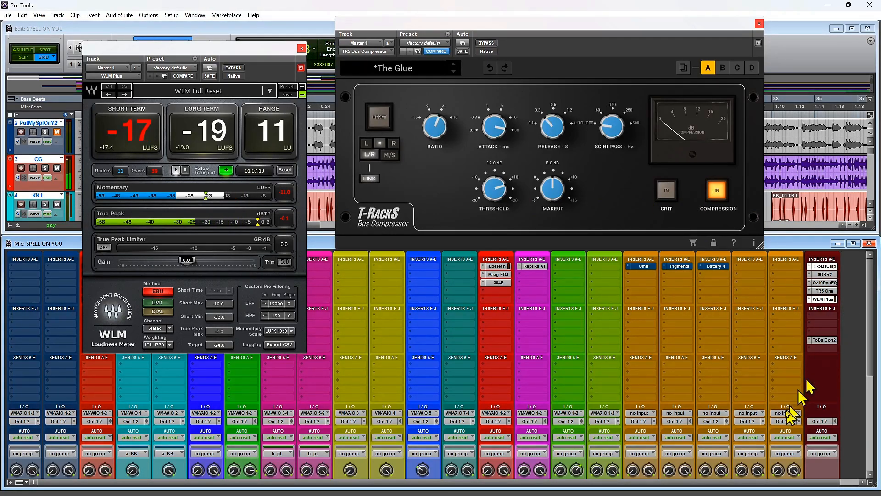
scroll(746, 392, down, 5)
scroll(746, 392, up, 2)
scroll(747, 392, up, 5)
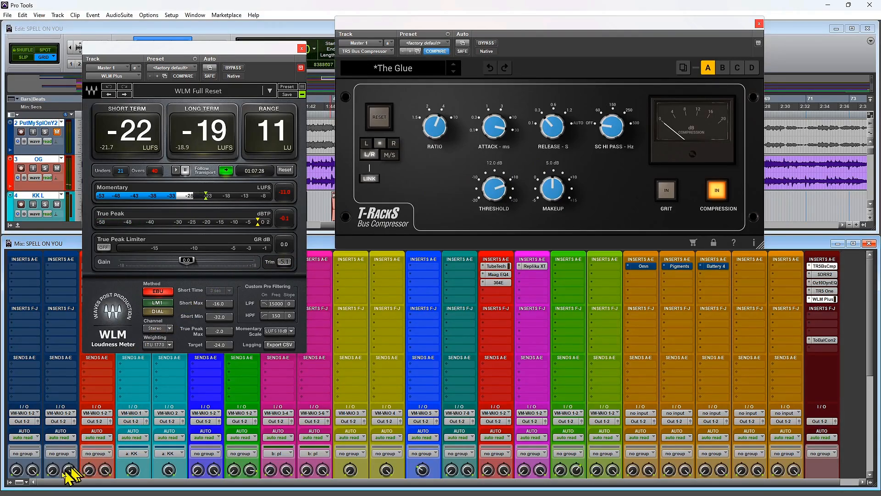
scroll(74, 412, down, 3)
scroll(74, 412, down, 5)
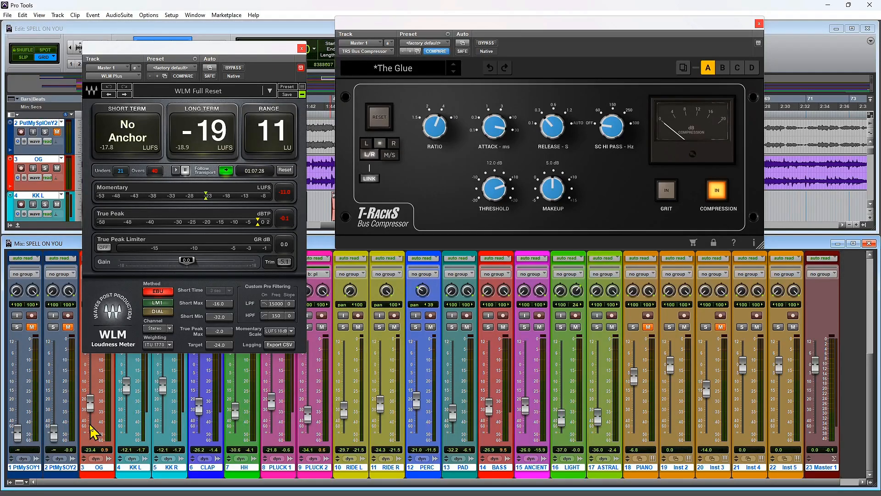
key(space)
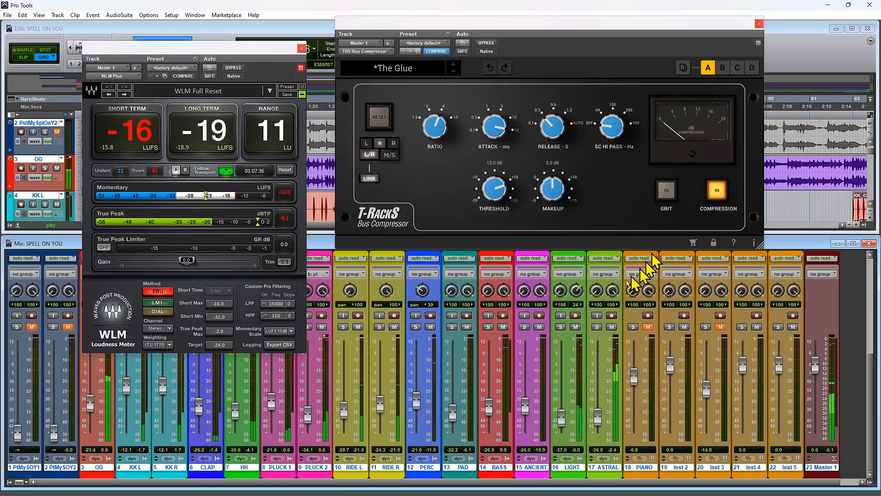
Close the T-RackS Bus Compressor and open the 304E Equalizer on the BASS track to review its settings.
click(759, 23)
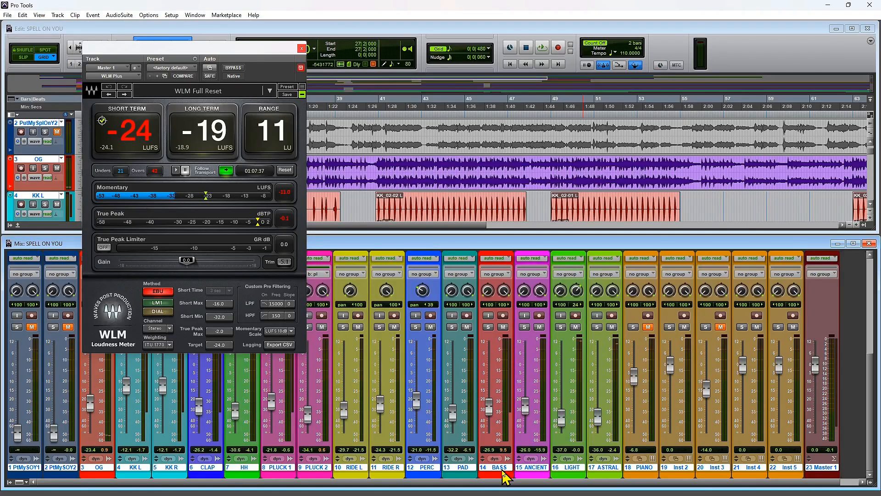
scroll(498, 339, up, 5)
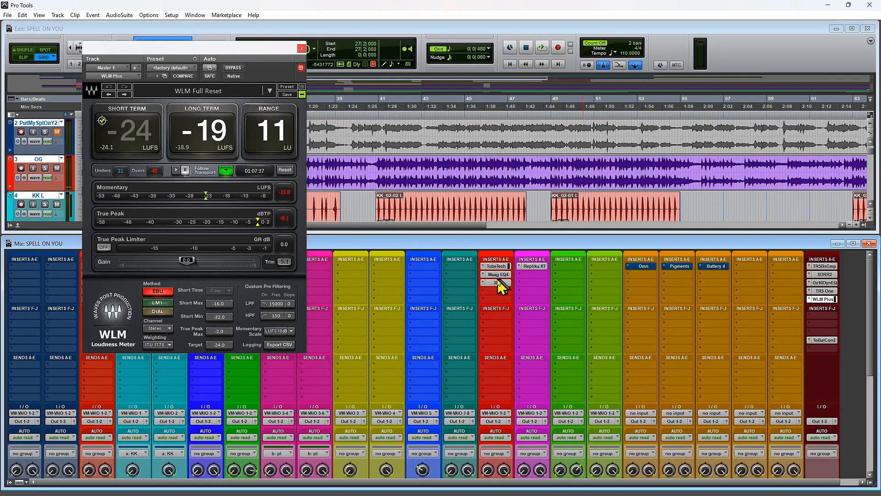
click(496, 283)
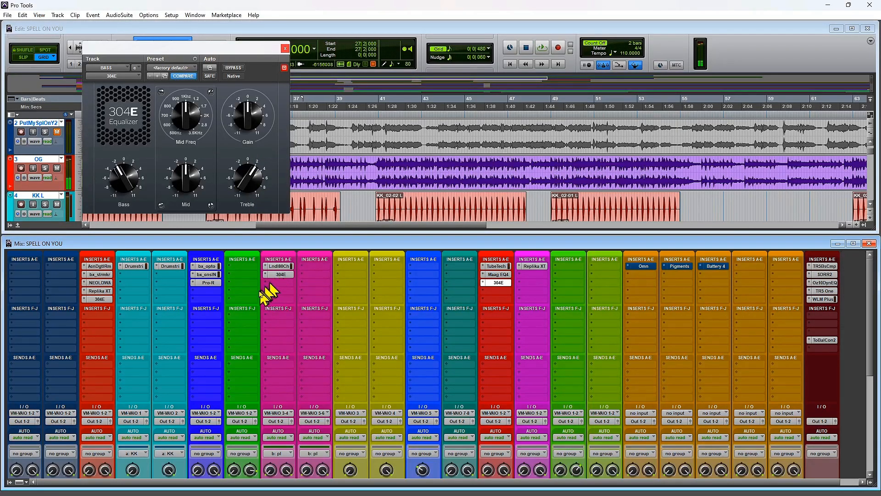
Lower the grouped KK L and KK R faders to -14.1 dB and play the mix.
scroll(230, 340, down, 5)
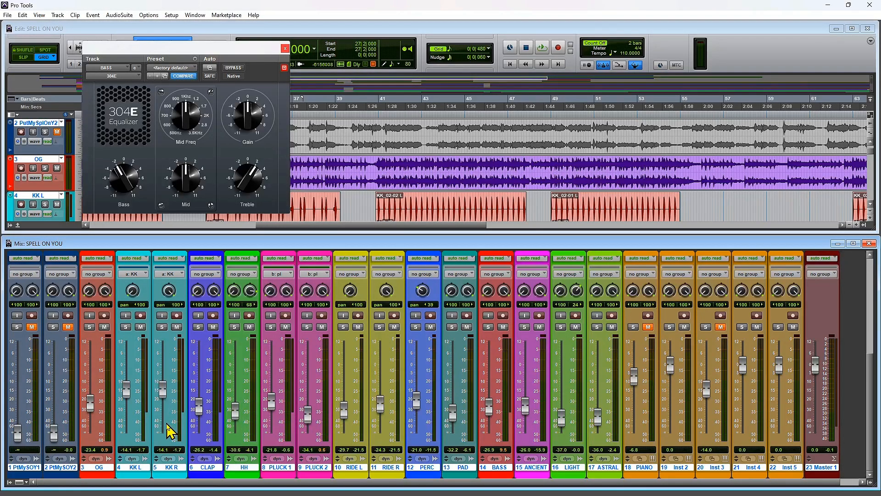
key(space)
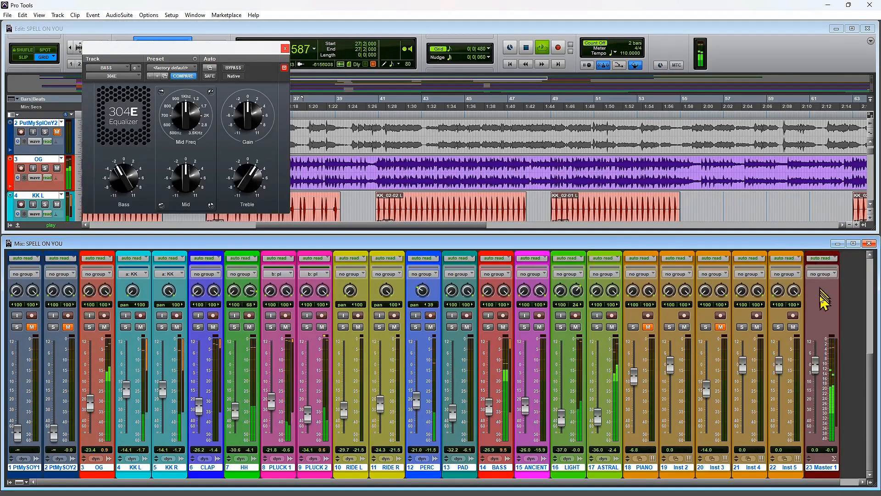
Open Tonal Balance Control on Master 1 during playback, check the low end against Bass Heavy, and move it off the KK channels.
scroll(823, 299, up, 5)
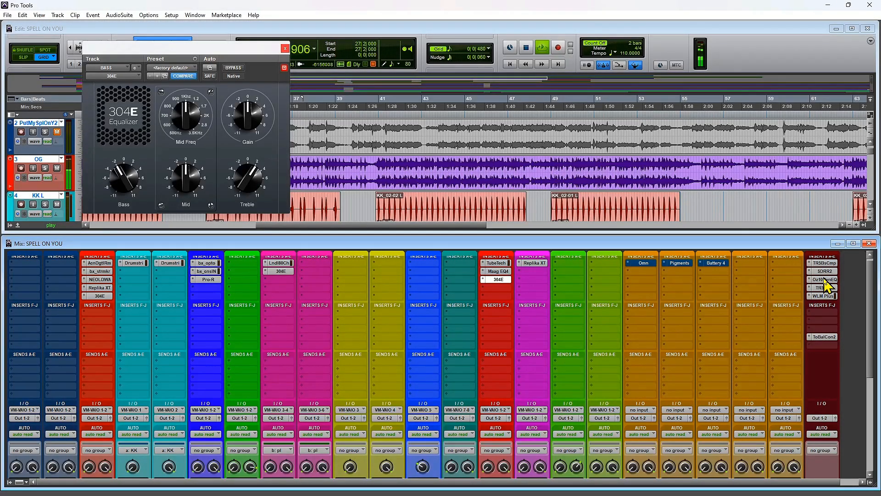
click(819, 336)
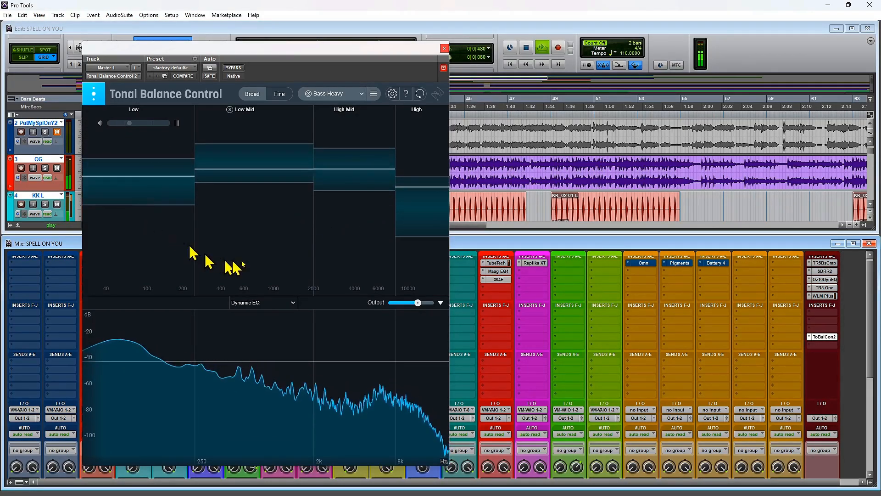
click(454, 31)
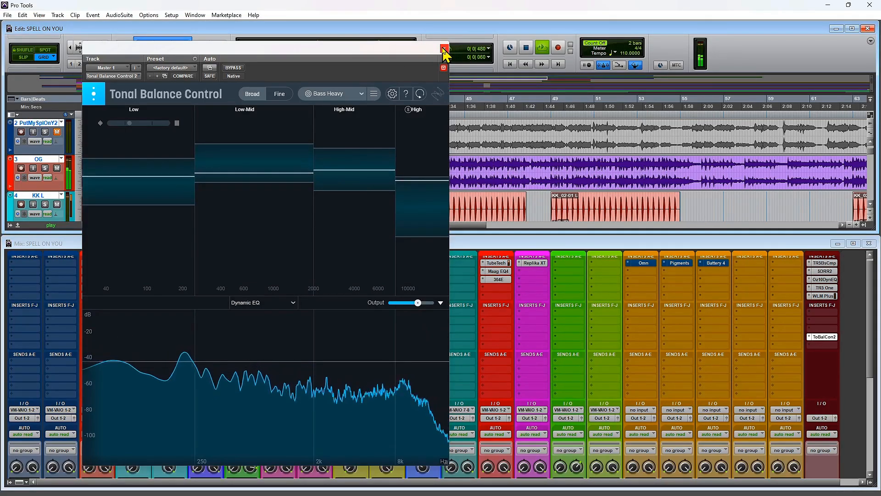
drag(362, 47, 549, 47)
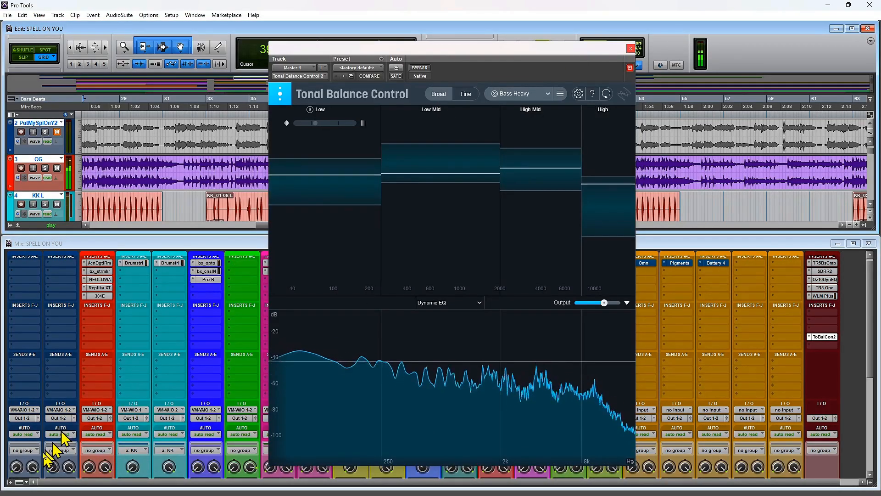
Set the grouped KK L and KK R faders to -13.7 dB and close Tonal Balance Control.
scroll(128, 416, down, 5)
drag(127, 409, 128, 404)
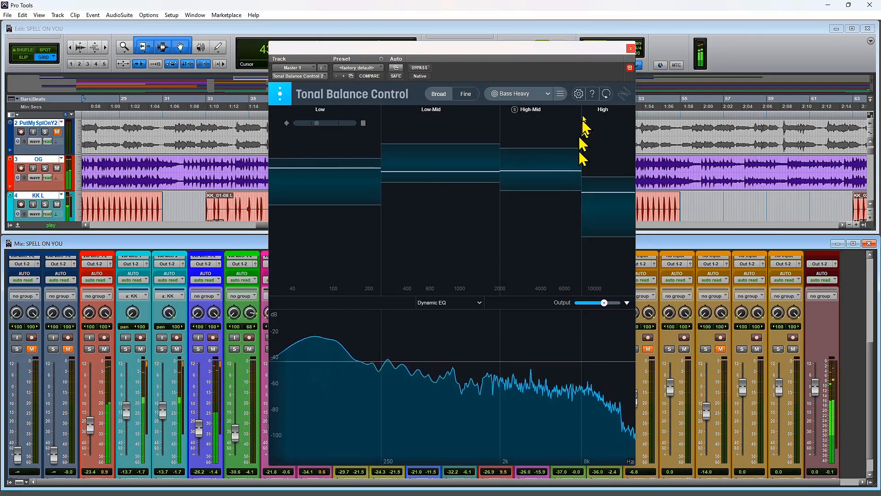
click(630, 48)
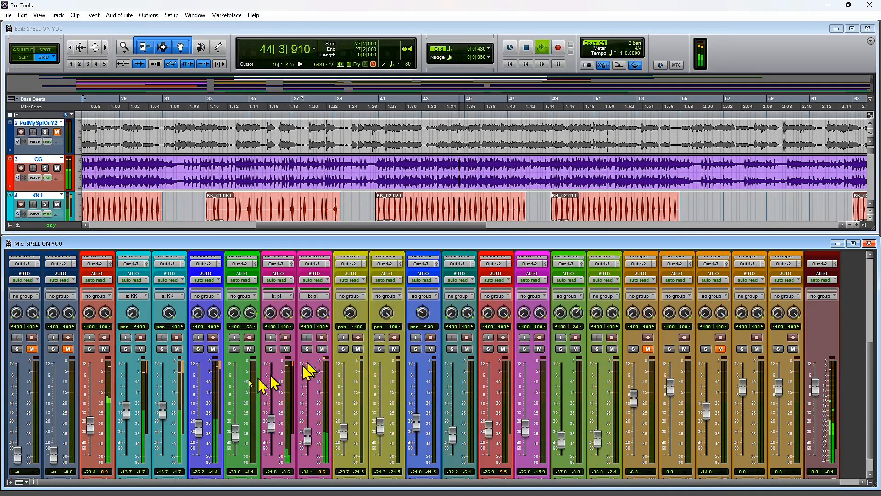
scroll(225, 399, down, 2)
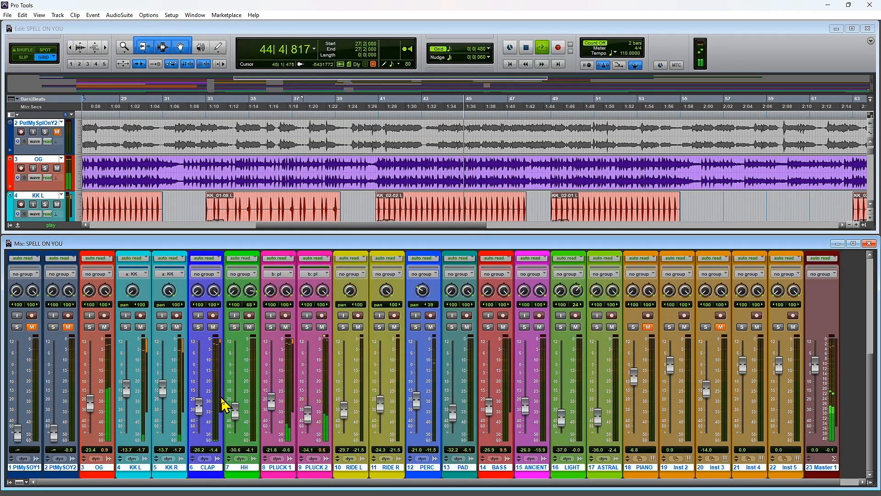
During playback, set the LIGHT fader to -36.7 dB and the ANCIENT fader to -24.6 dB, and stop the mix.
click(245, 467)
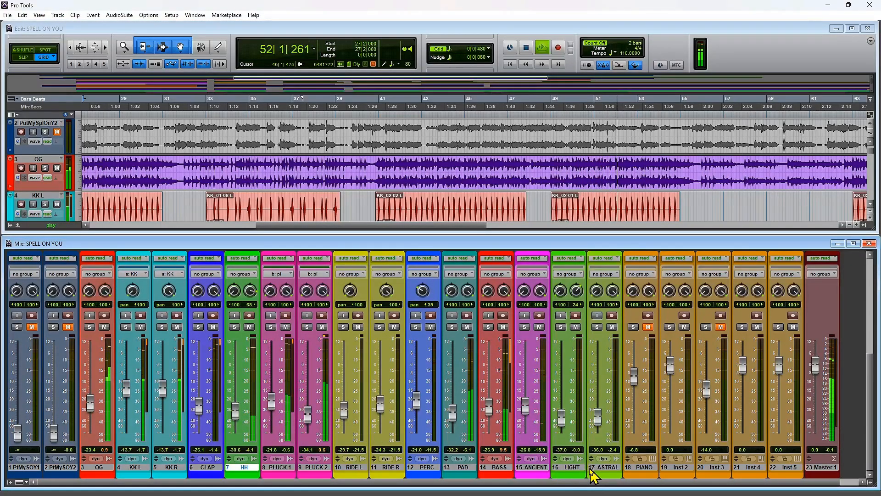
click(572, 468)
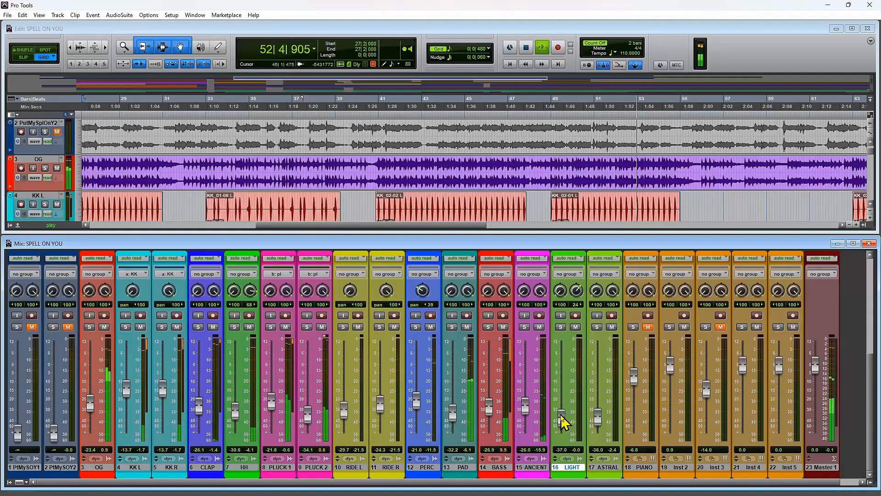
drag(559, 414, 561, 419)
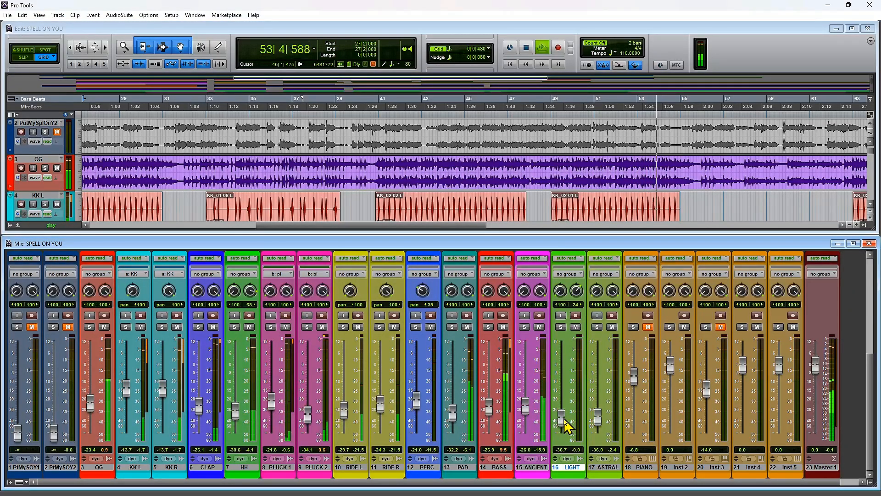
drag(526, 407, 527, 390)
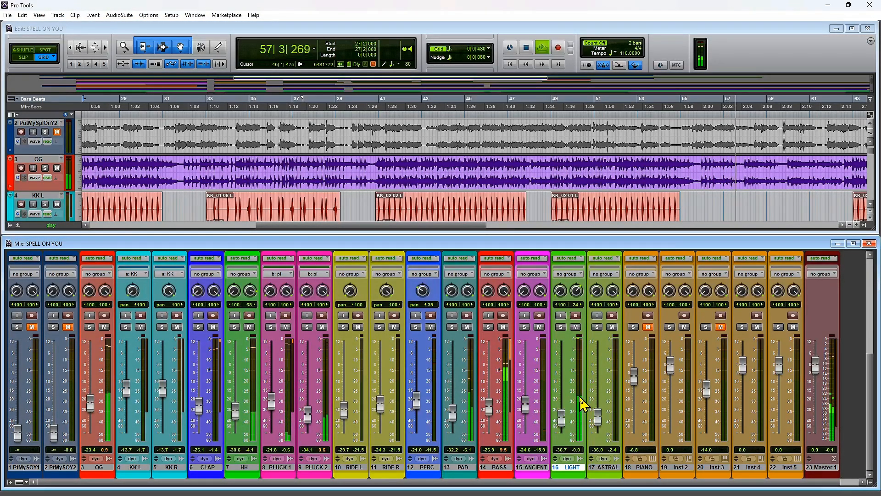
key(space)
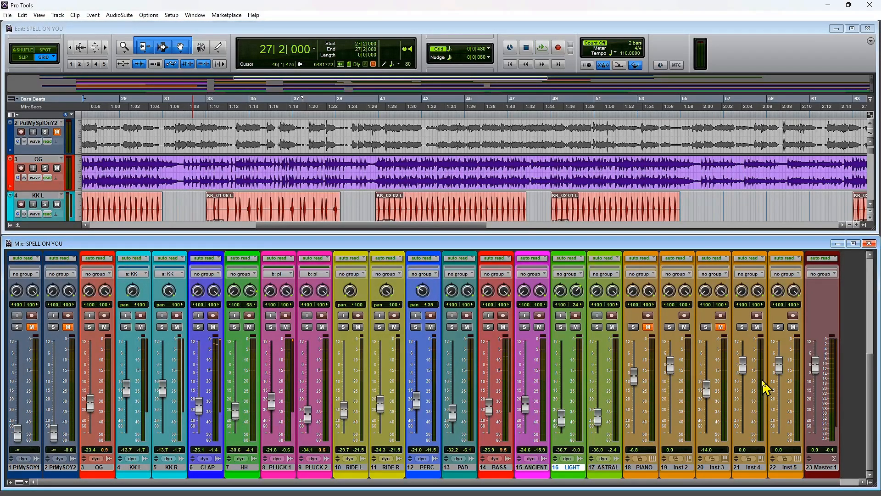
Create a Mix/Edit group named MIX with ID c from all tracks from OG through ASTRAL.
key(ctrl+equal)
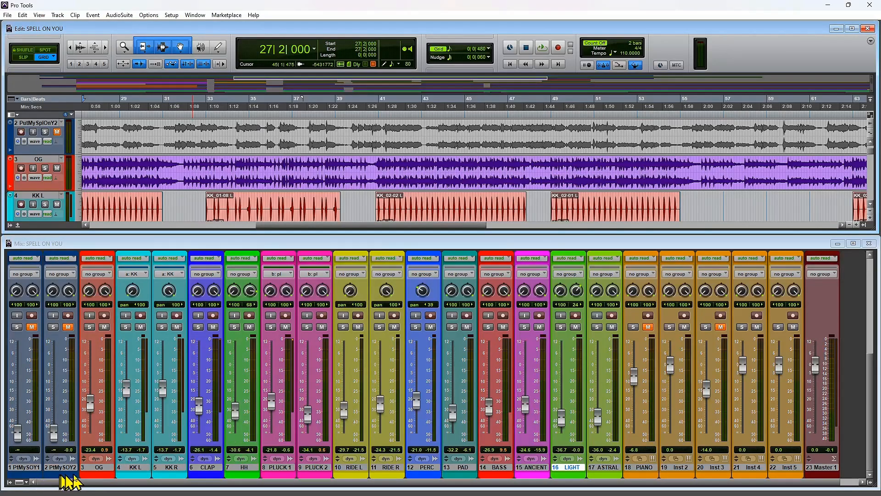
click(94, 467)
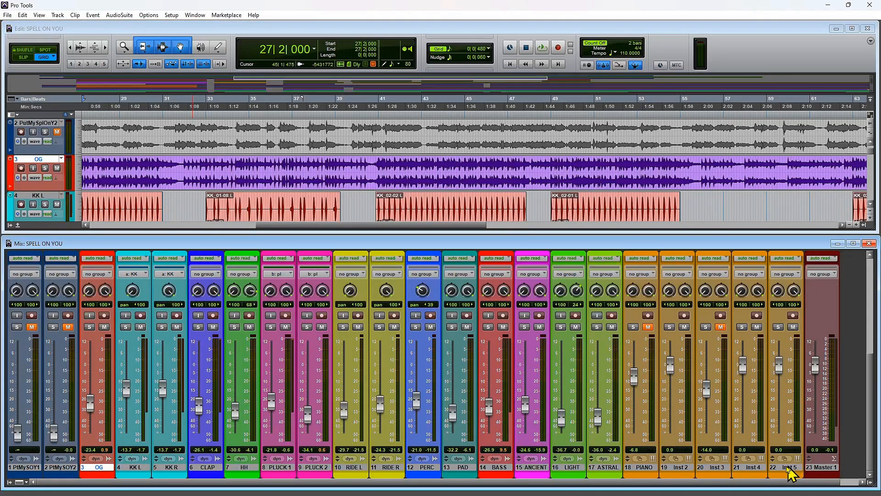
shift+click(603, 468)
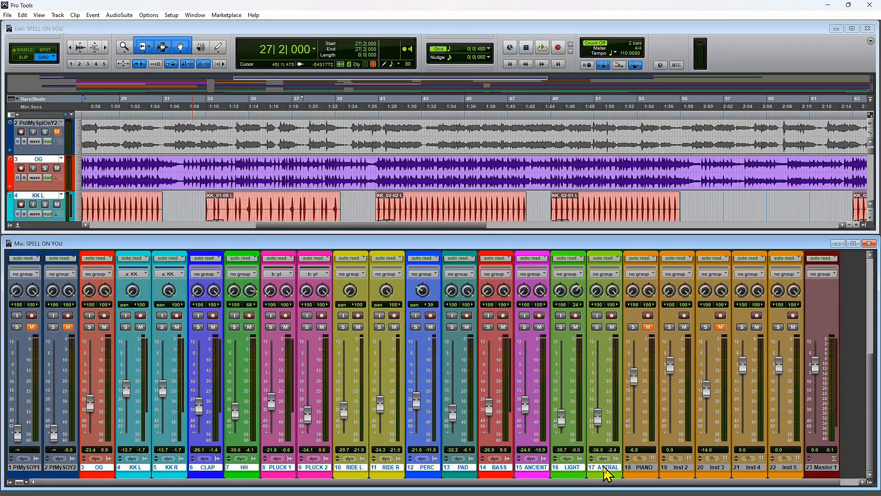
right_click(605, 468)
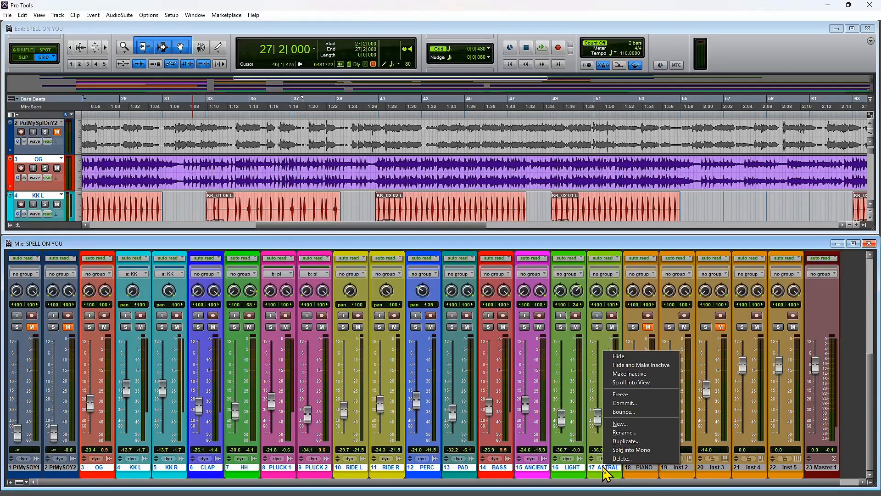
click(855, 283)
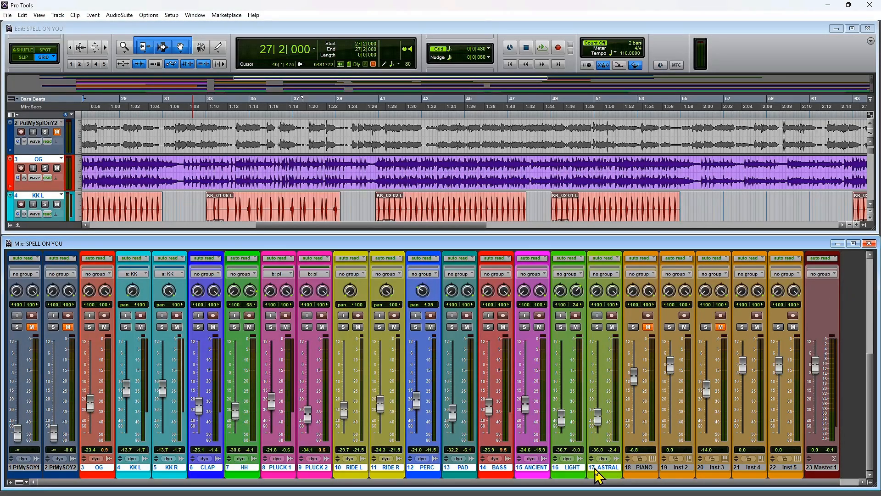
key(ctrl+g)
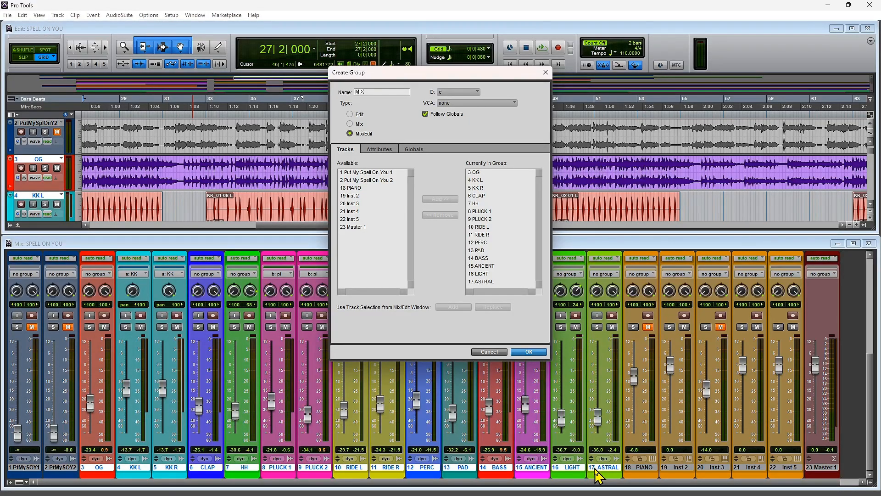
key(Return)
mouse_move(597, 495)
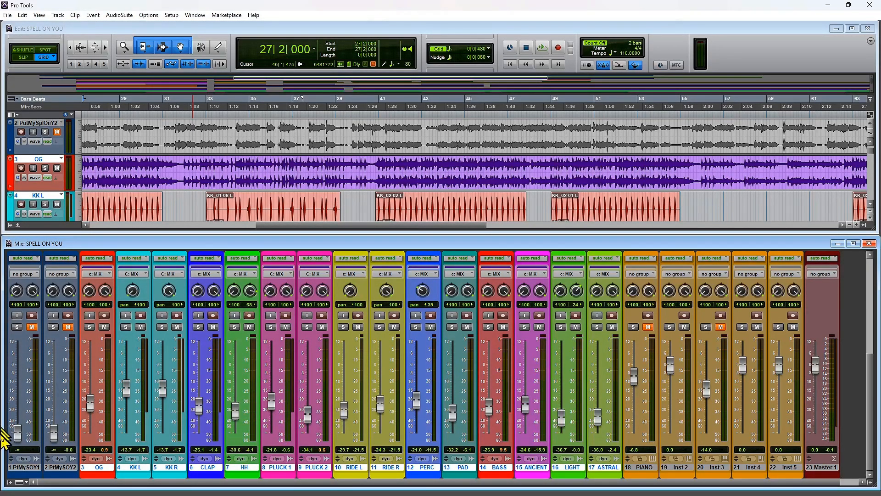
Open WLM Plus on Master 1 and play the mix briefly to check its loudness.
scroll(478, 364, up, 4)
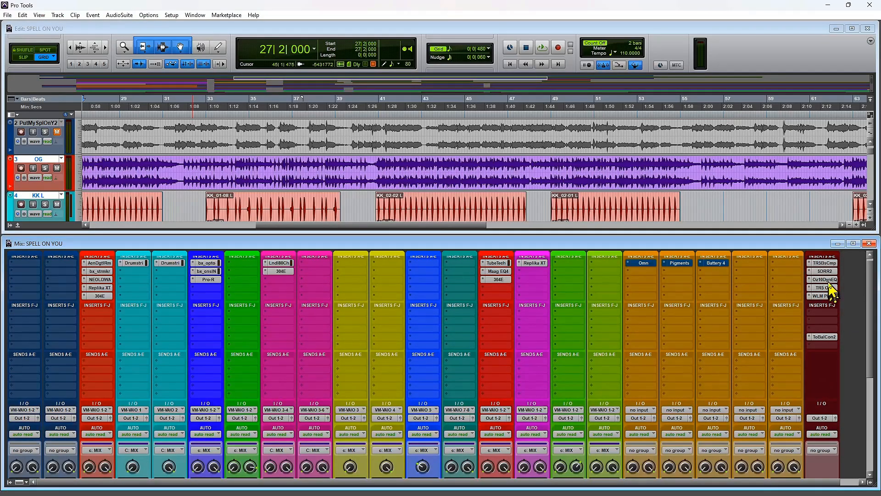
click(824, 296)
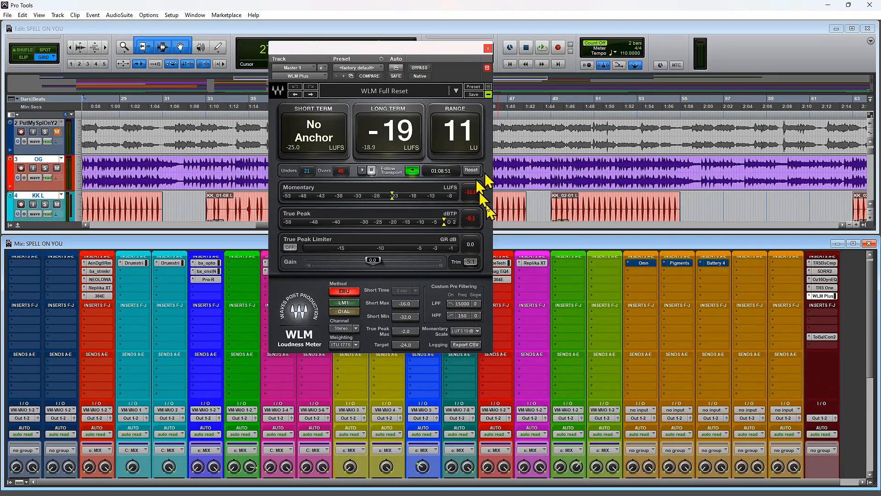
key(space)
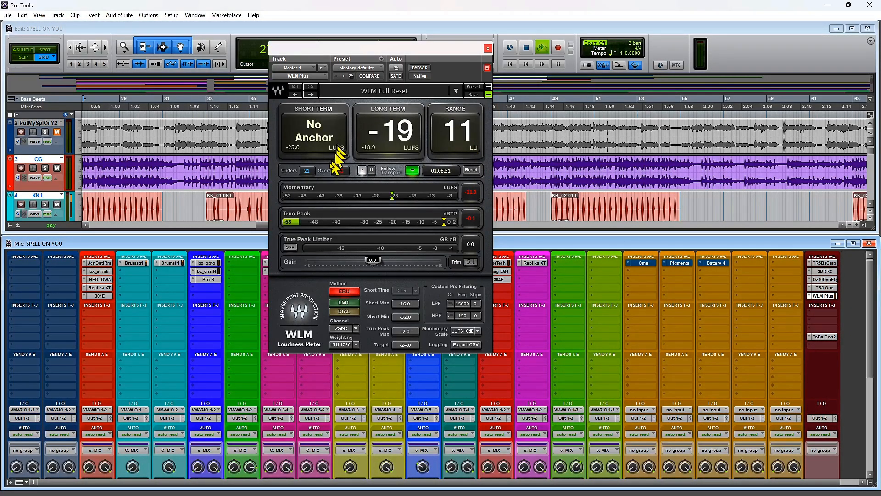
scroll(566, 293, down, 3)
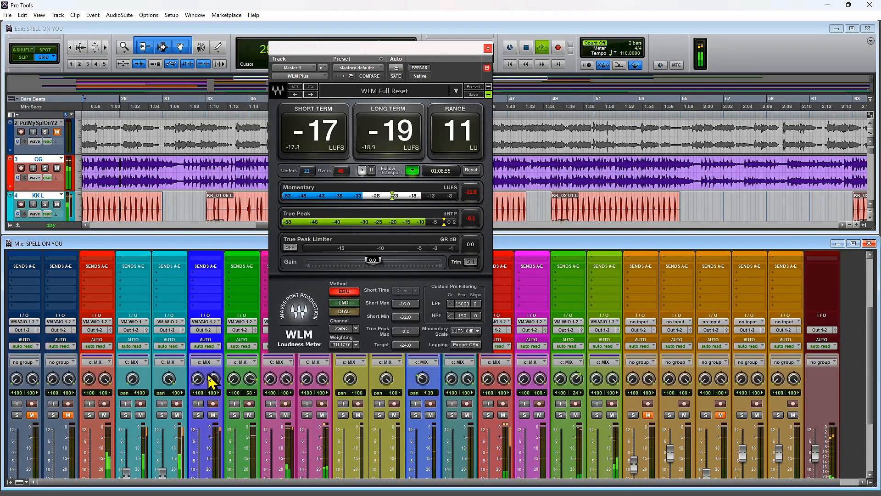
scroll(216, 395, down, 3)
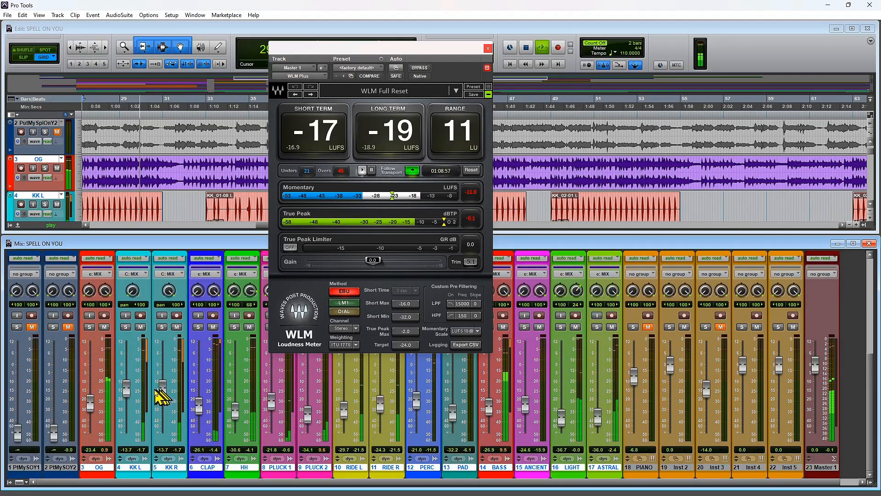
key(space)
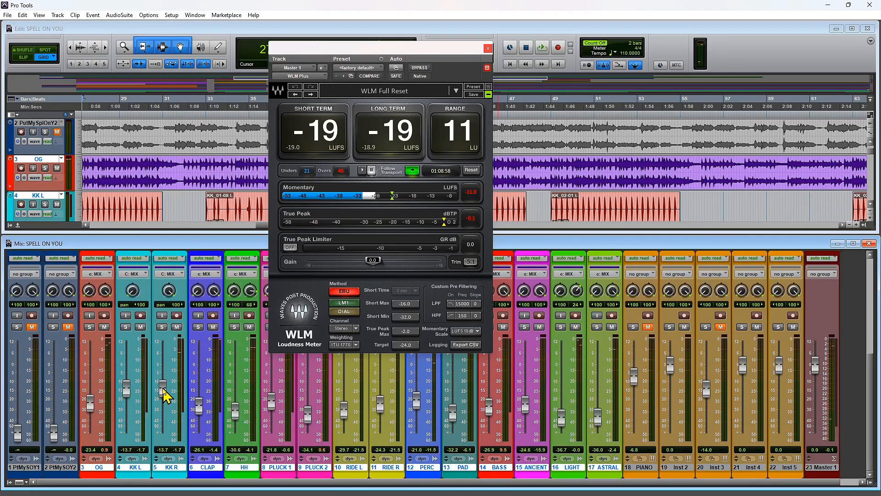
Undo a large trial boost of the MIX group faders, raise the group until OG is at -21.4 dB, and play the mix.
drag(164, 390, 168, 363)
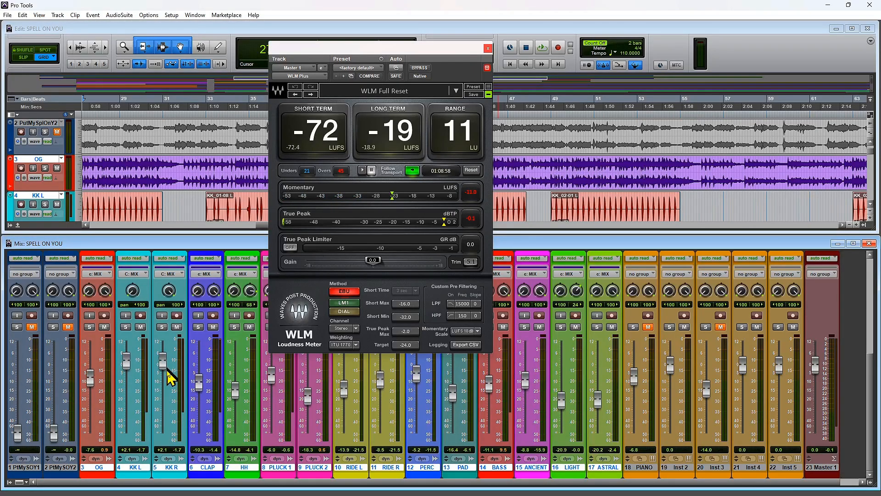
key(ctrl+z)
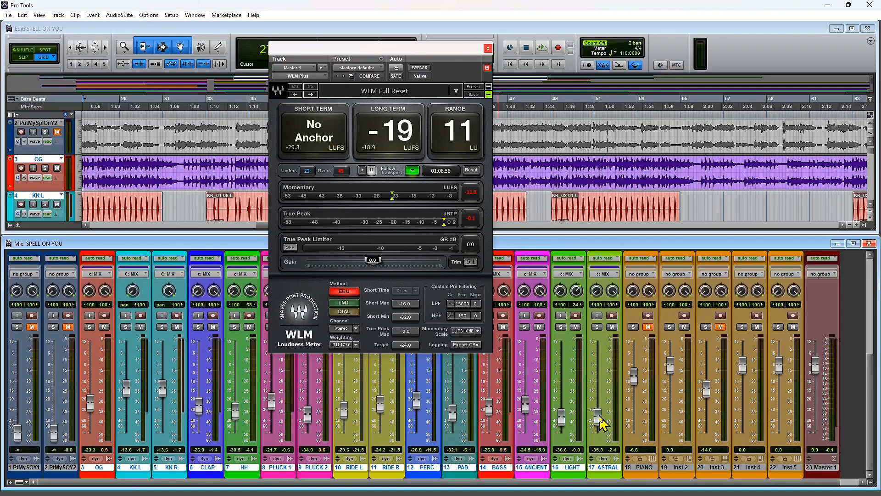
drag(599, 411, 600, 400)
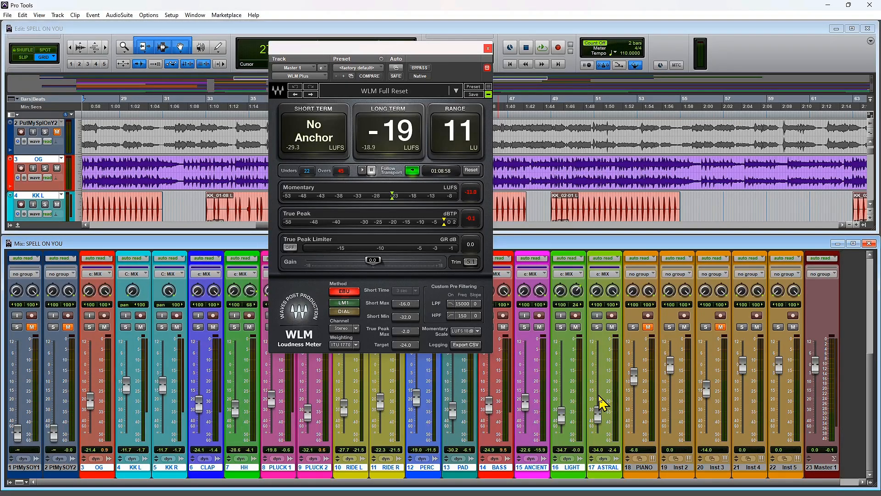
key(space)
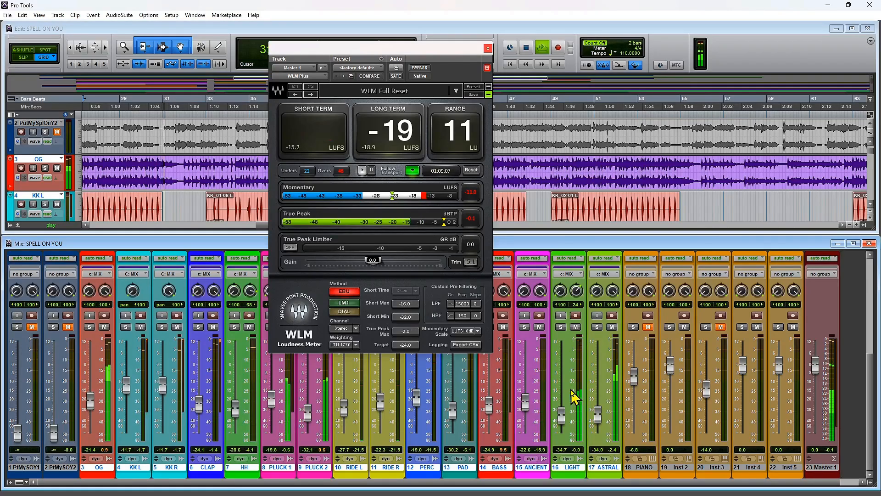
key(space)
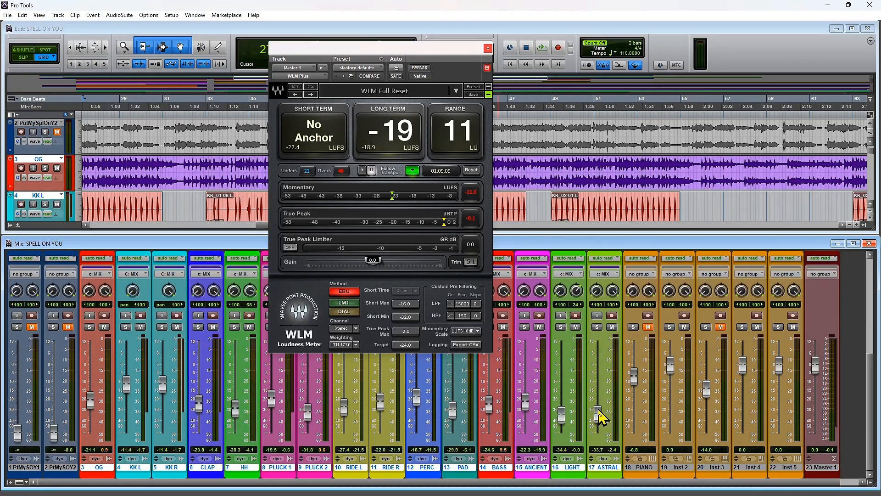
Raise the MIX group faders until OG is at -17.4 dB and check the loudness in WLM Plus during playback.
drag(599, 406, 601, 379)
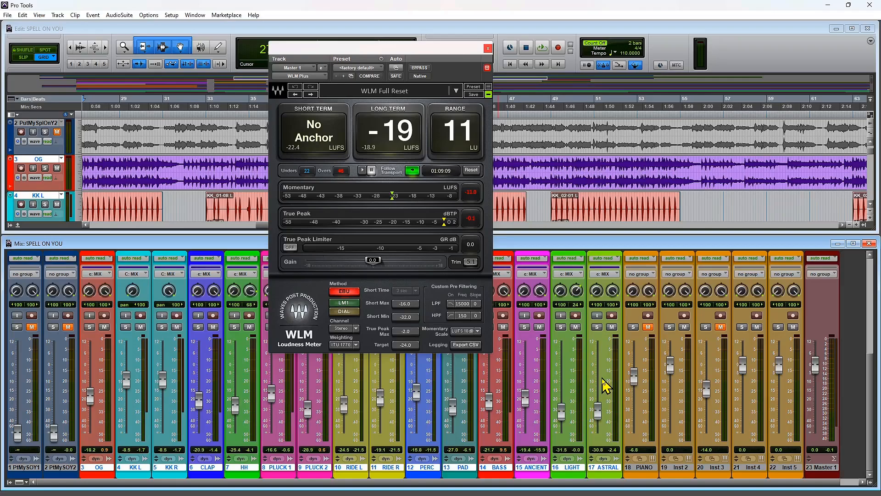
drag(603, 376, 602, 375)
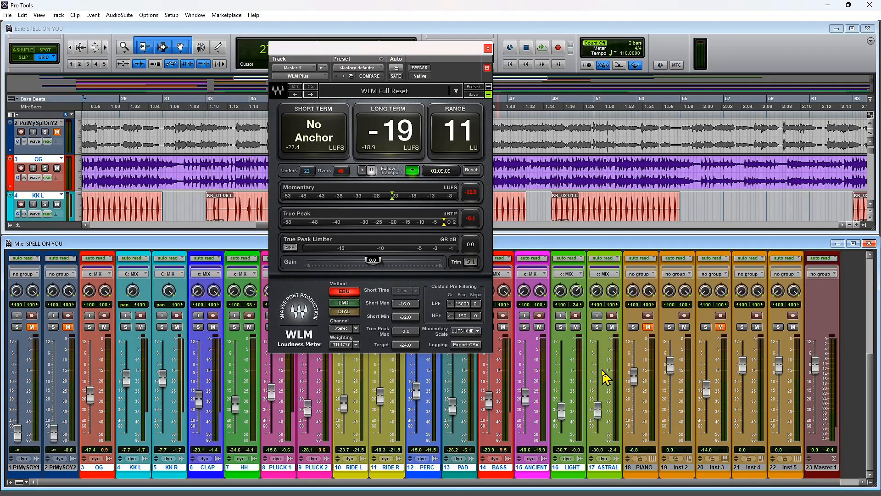
key(space)
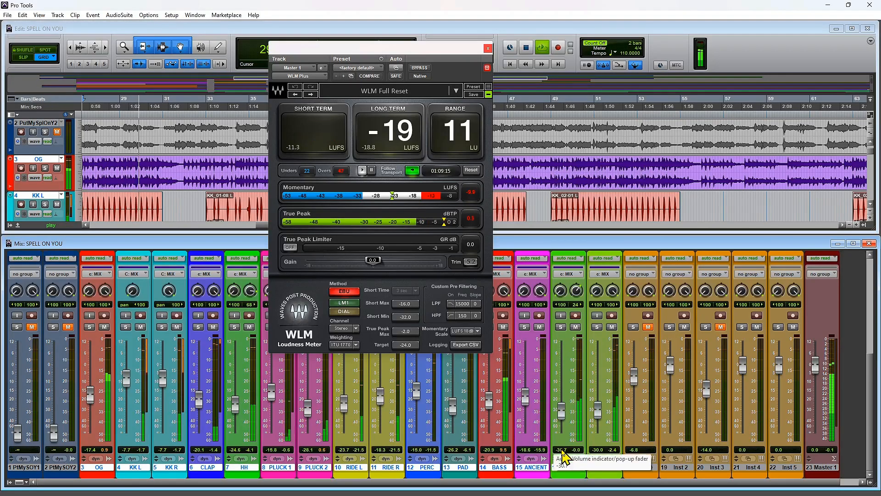
key(space)
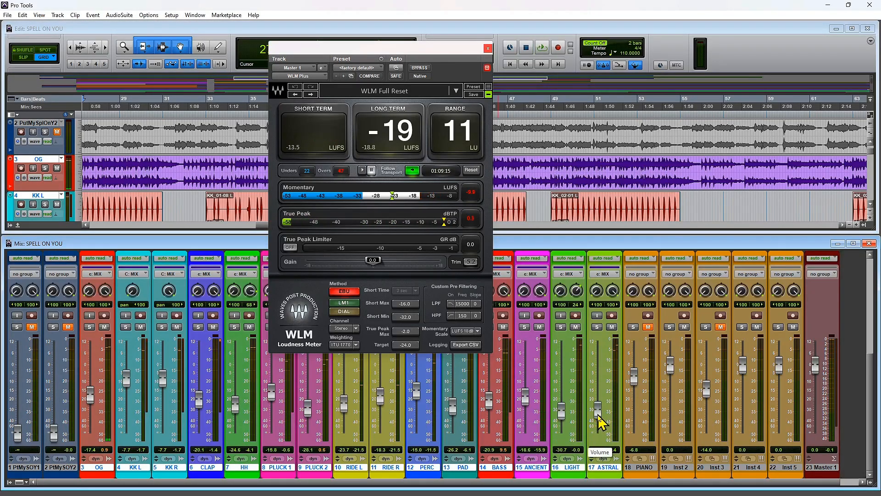
Raise the MIX group faders until OG is at -12.4 dB and play the mix against the loudness meter.
drag(598, 414, 604, 357)
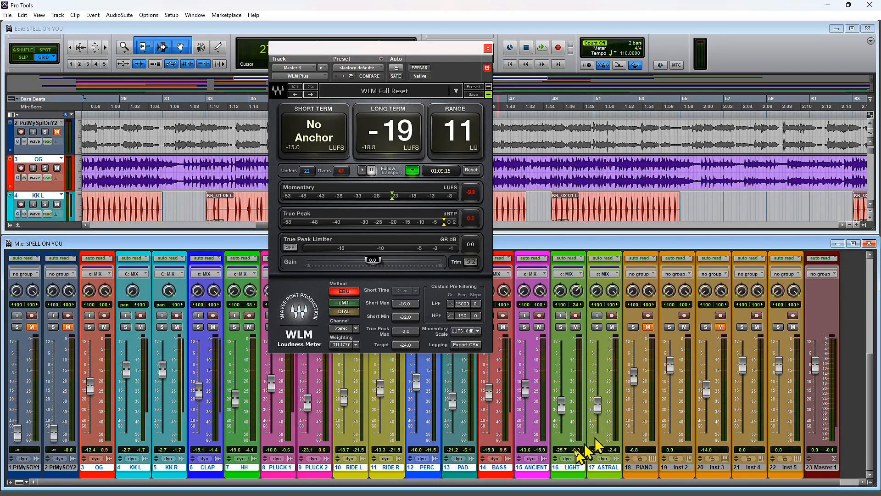
key(space)
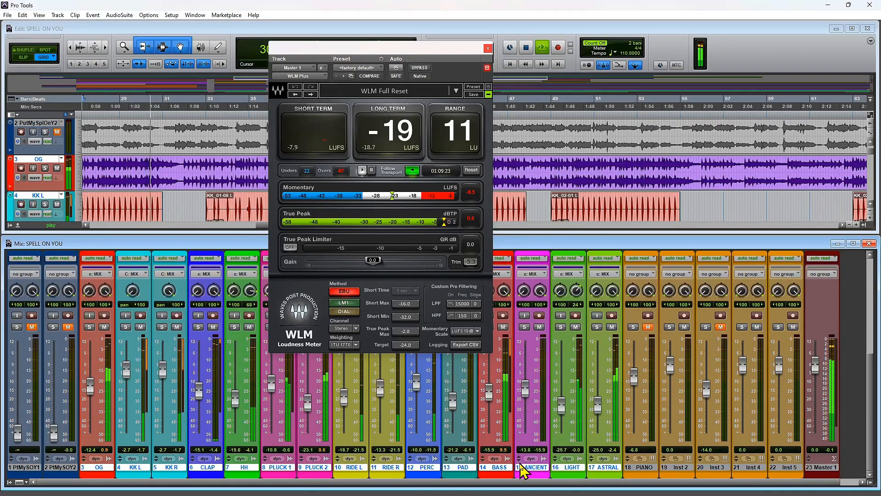
mouse_move(509, 494)
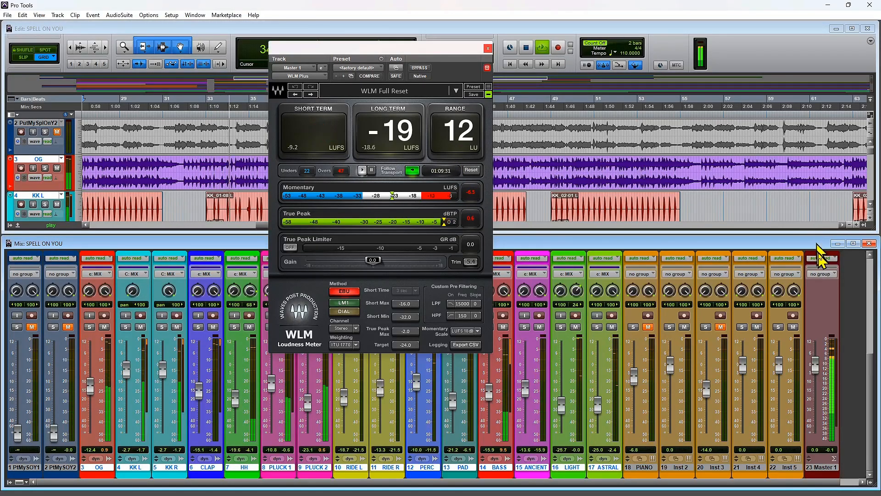
Review the T-RackS Bus Compressor and Tonal Balance Control on Master 1 during playback, closing each plug-in after checking it.
scroll(826, 303, up, 5)
scroll(829, 305, up, 2)
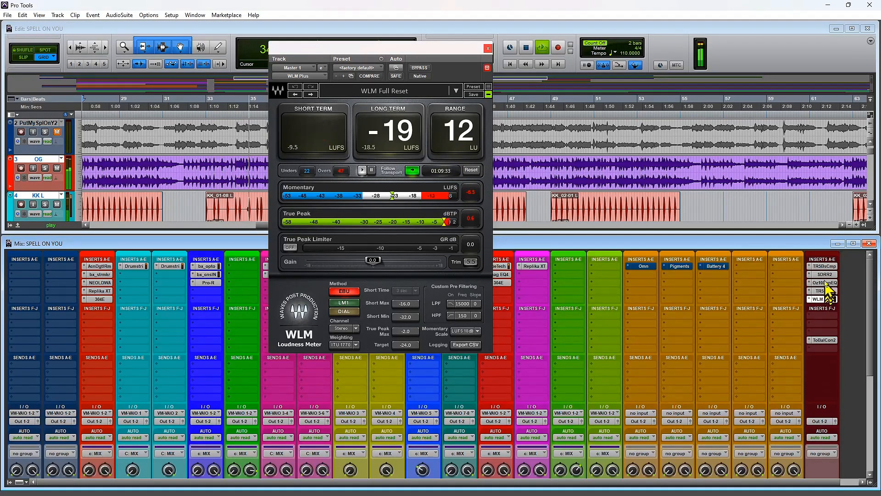
click(825, 266)
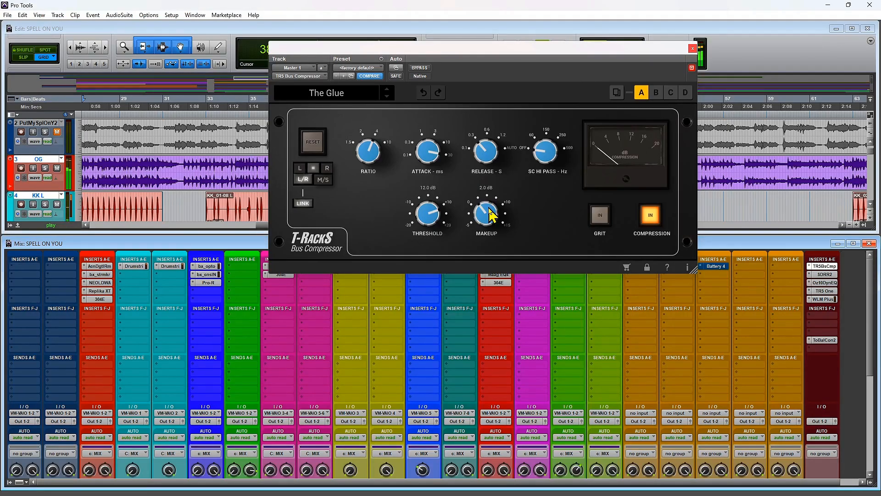
click(692, 49)
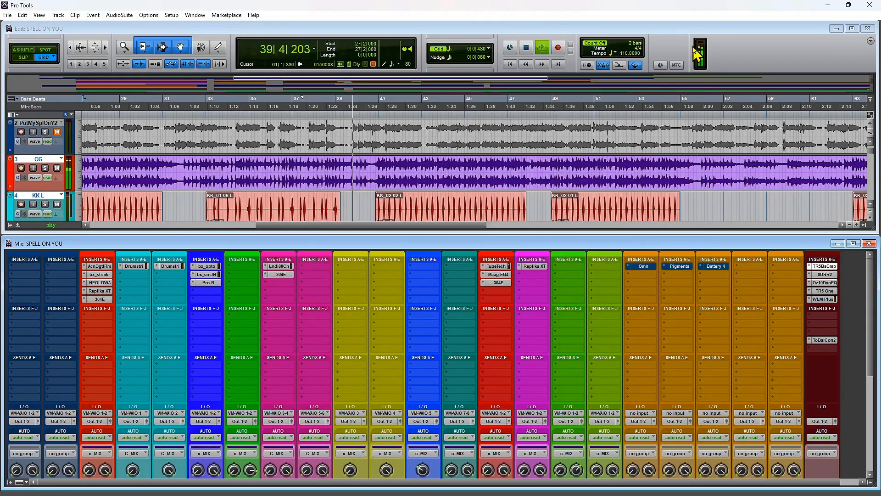
click(822, 340)
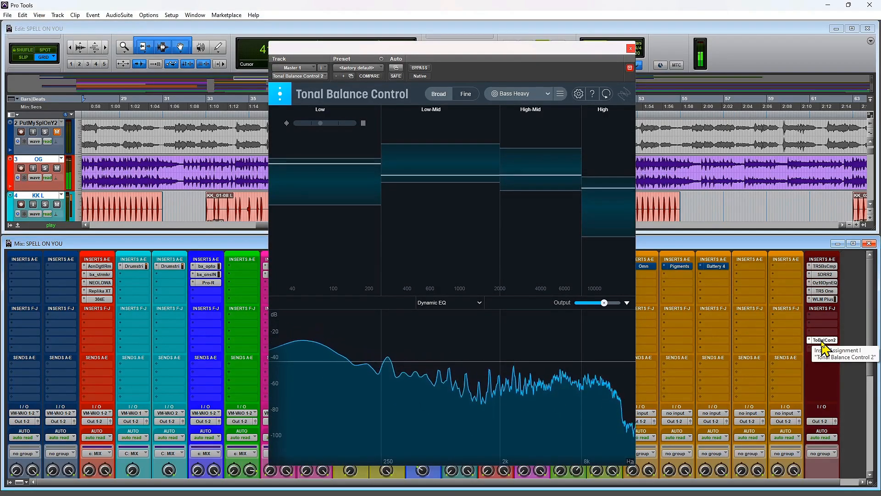
click(630, 49)
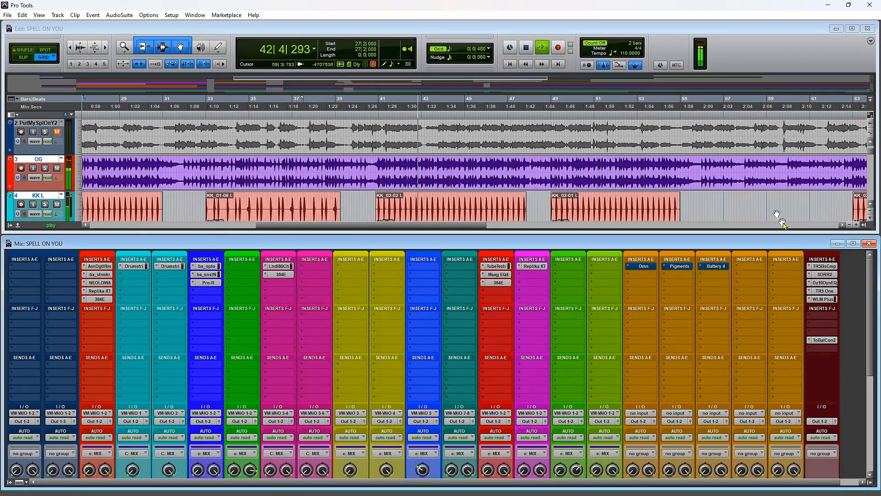
Open WLM Plus and T-RackS One side by side on Master 1 and raise T-RackS One's Volume during playback.
click(823, 299)
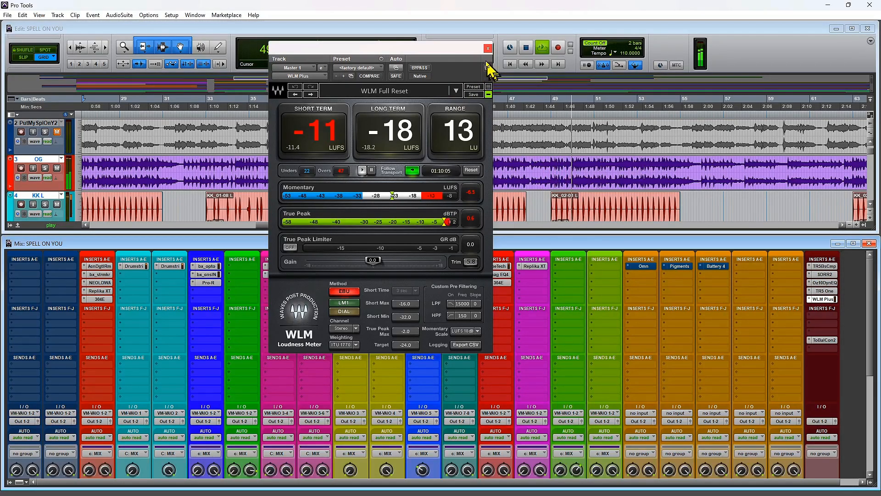
drag(469, 47, 246, 35)
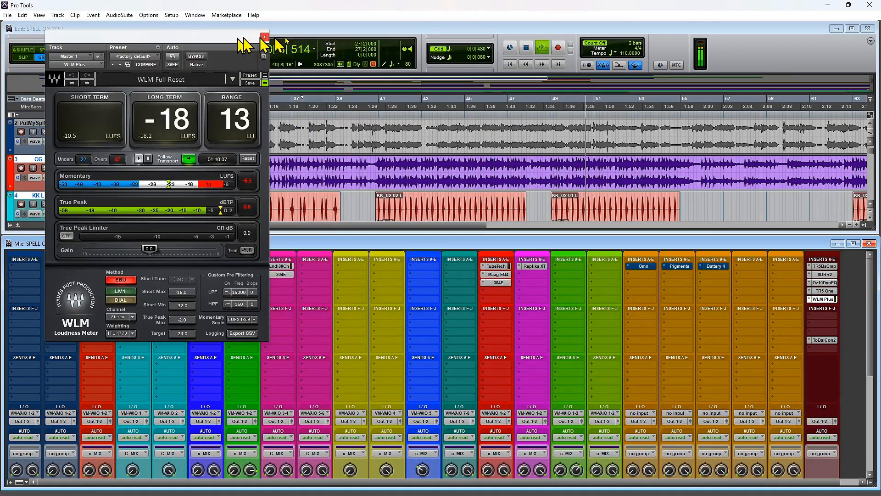
click(825, 291)
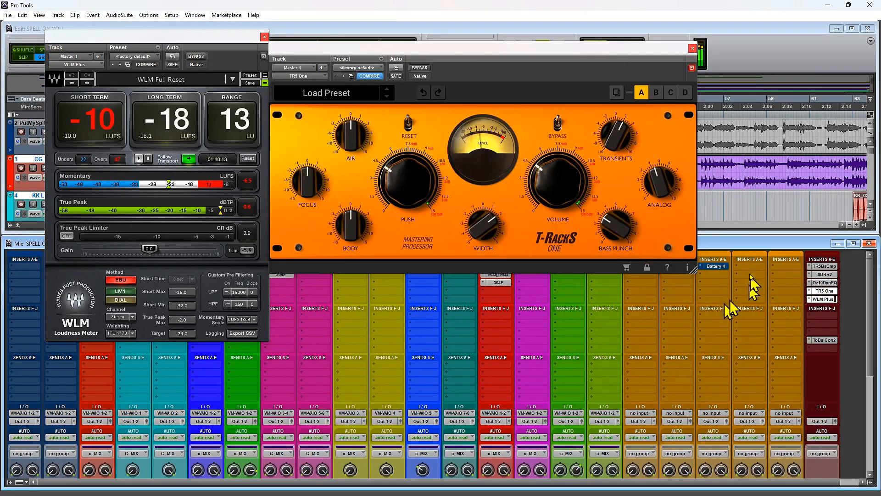
mouse_move(538, 186)
scroll(537, 184, up, 3)
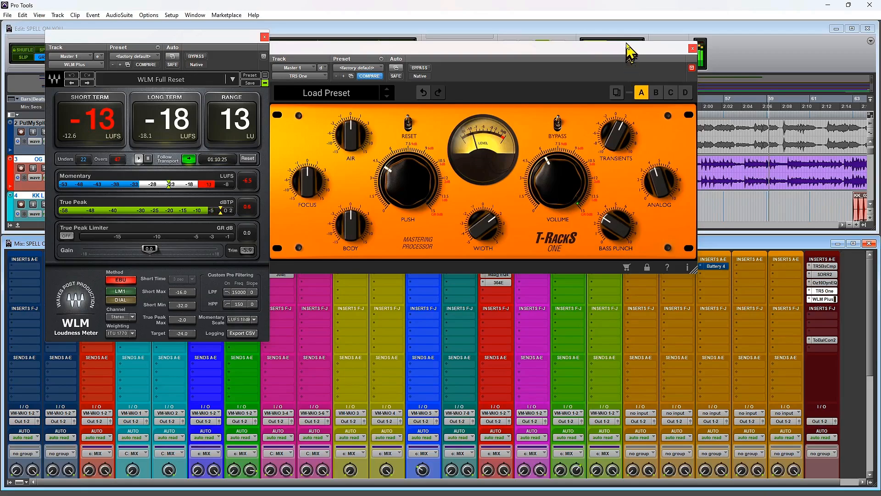
Replay the mix from bar 6, check T-RackS One against the WLM Plus loudness readings, and close both plug-ins.
key(space)
drag(606, 46, 610, 108)
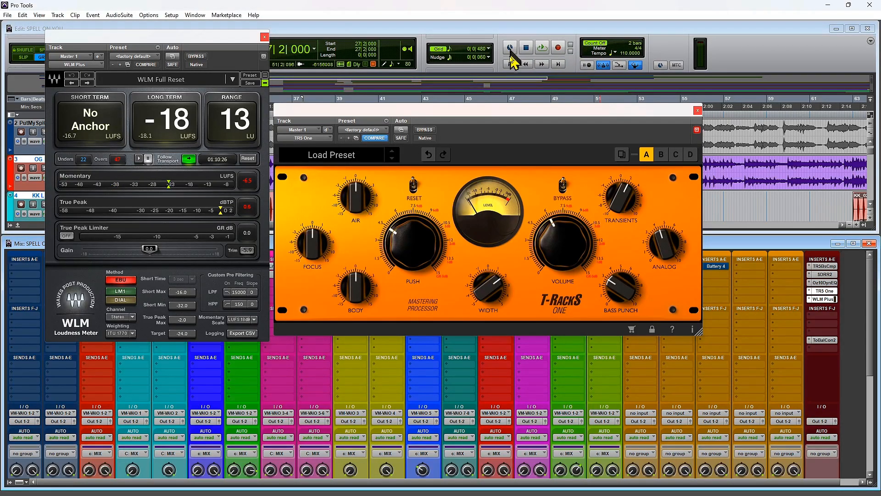
click(510, 64)
click(556, 65)
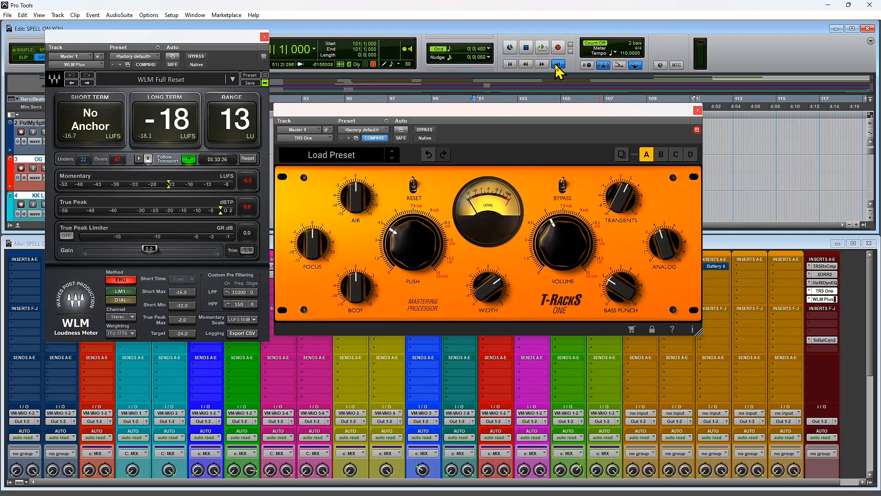
click(511, 65)
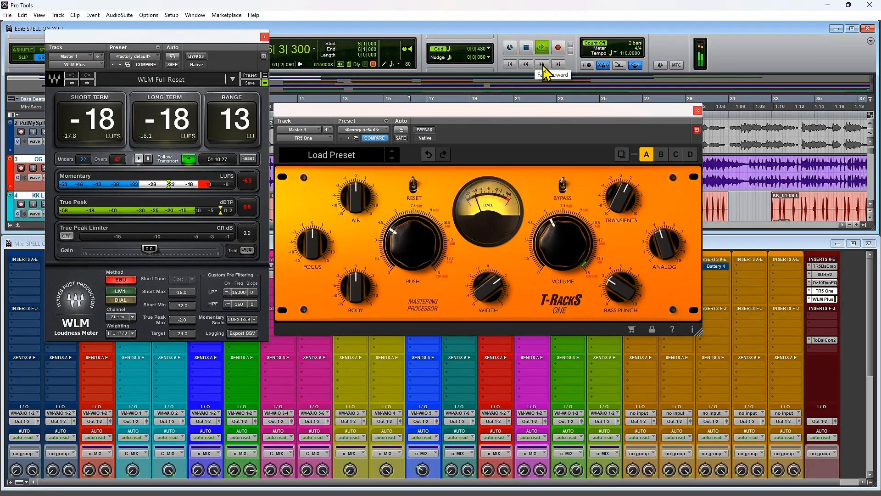
drag(547, 114, 675, 85)
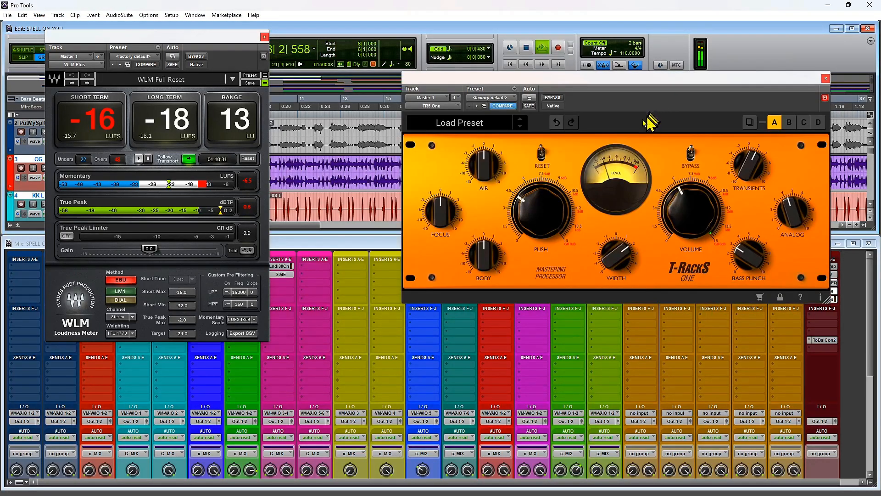
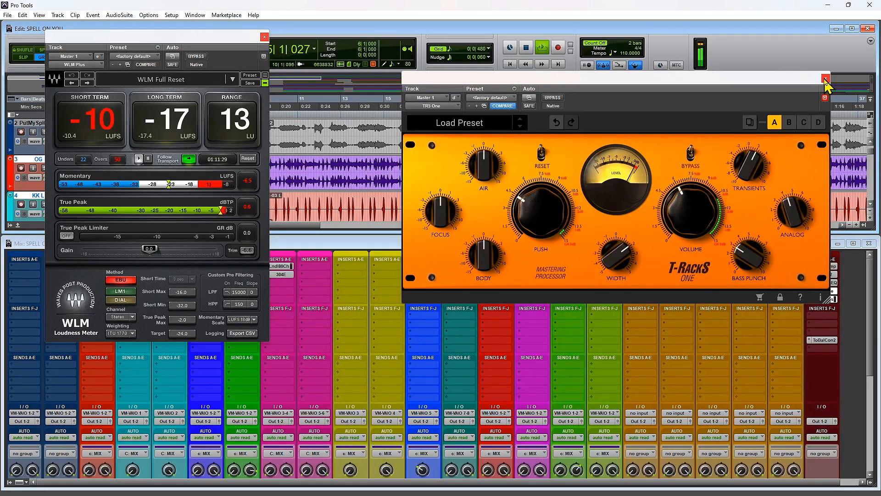
click(825, 79)
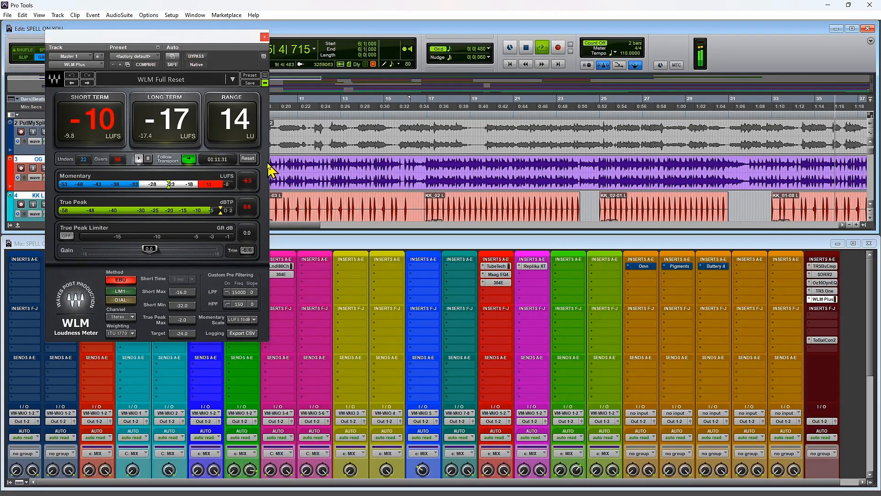
click(265, 36)
Save the SPELL ON YOU session and exit Pro Tools.
click(8, 15)
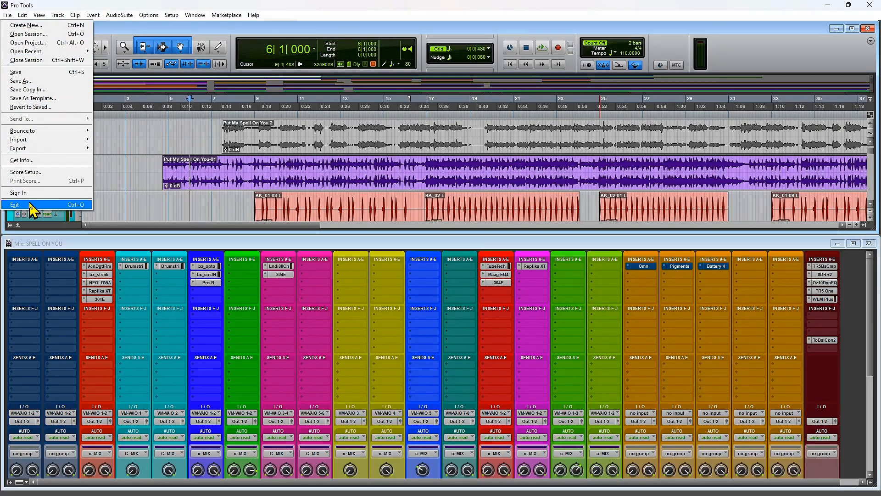
click(28, 72)
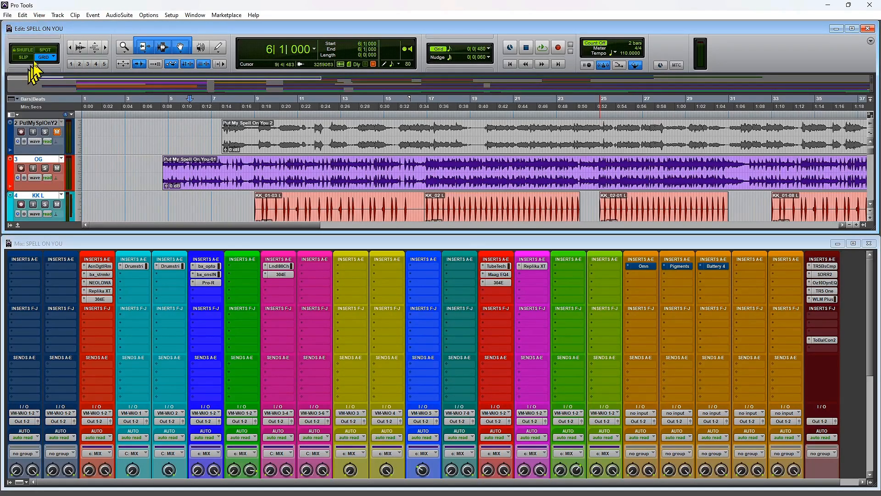
click(8, 16)
click(20, 209)
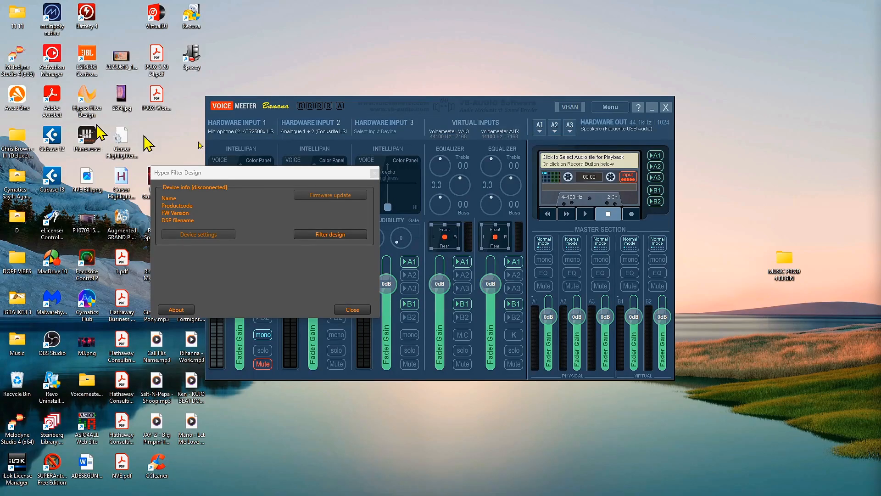
Close the Hypex Filter Design window on the desktop.
click(357, 311)
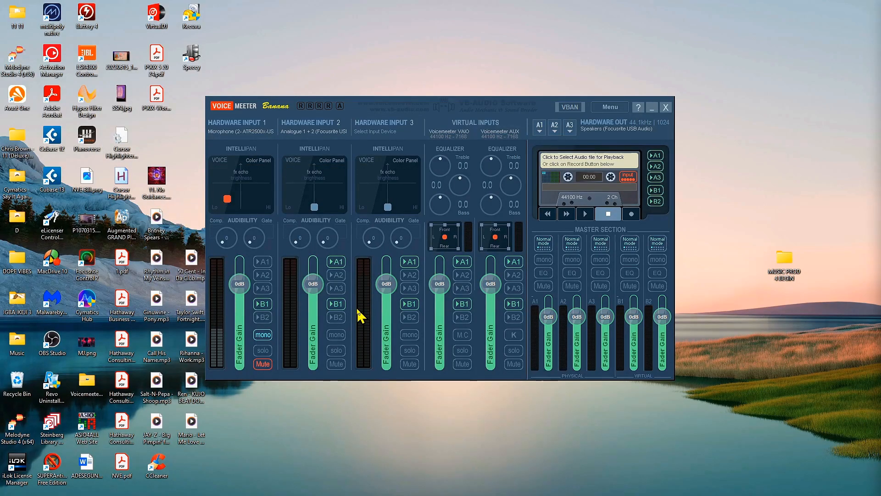
mouse_move(482, 488)
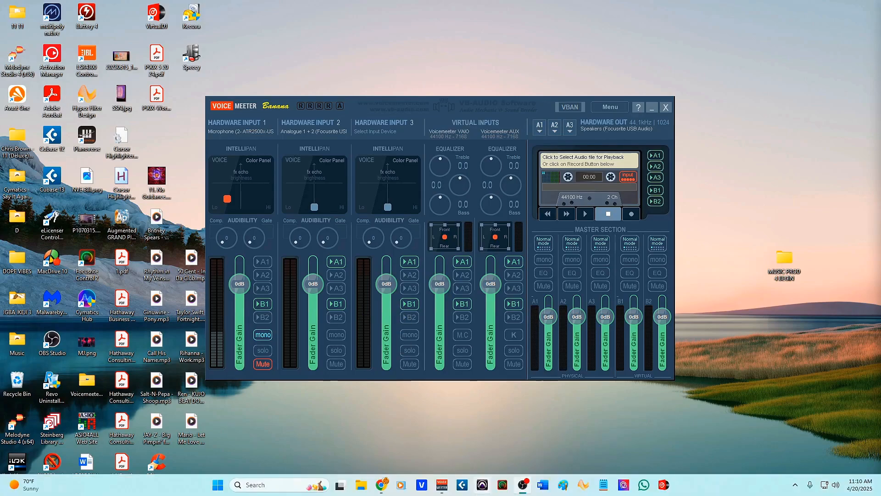
mouse_move(526, 486)
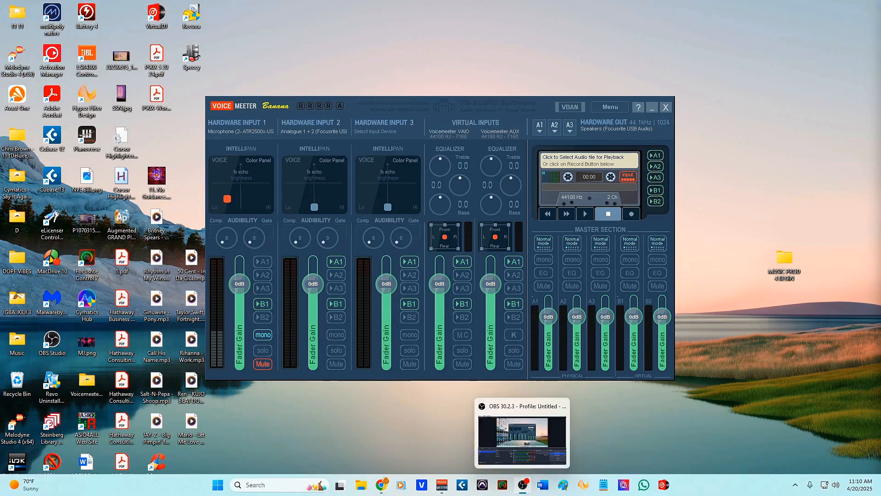